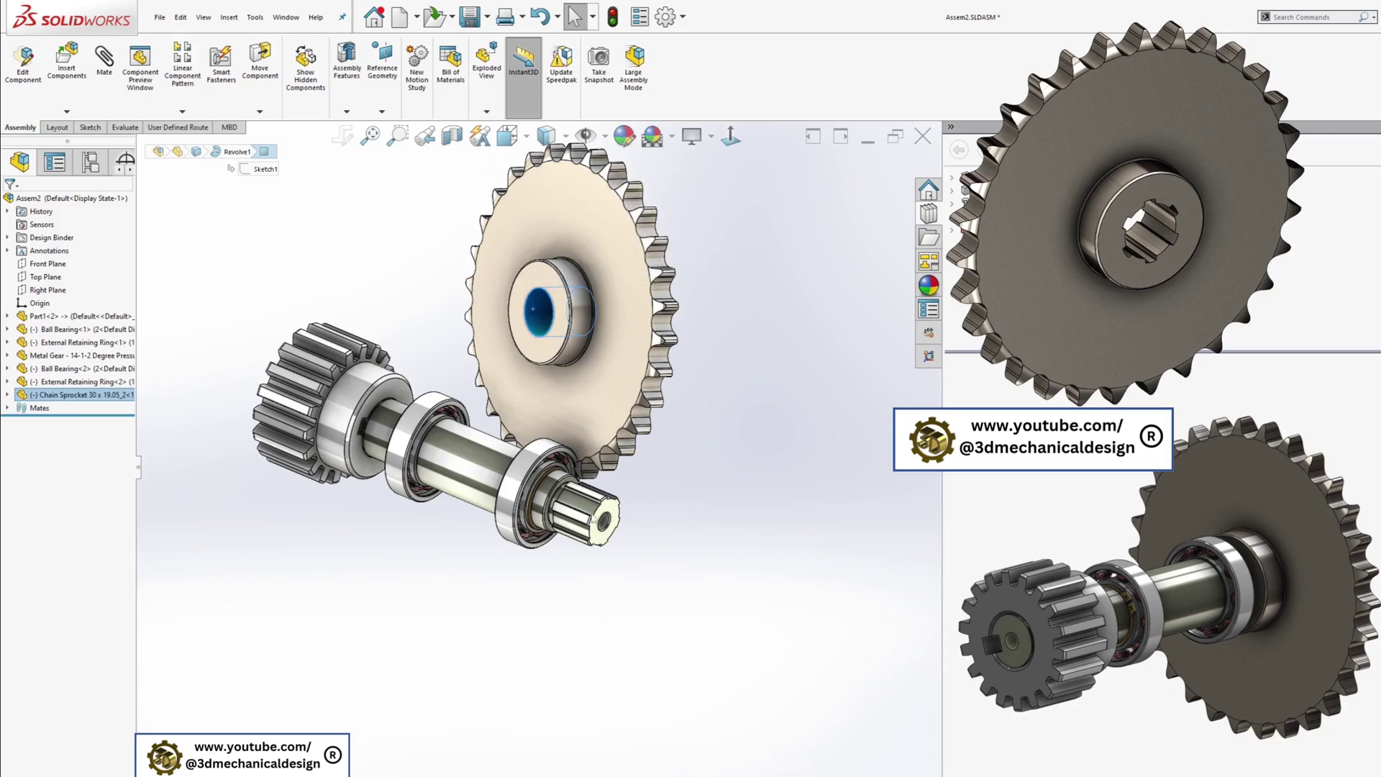
Add a concentric mate between the sprocket's bore and the splined end of the shaft
{"action": "scroll", "coordinate": [589, 508], "scroll_direction": "down", "scroll_amount": 4}
{"action": "left_click", "coordinate": [589, 508], "text": "ctrl"}
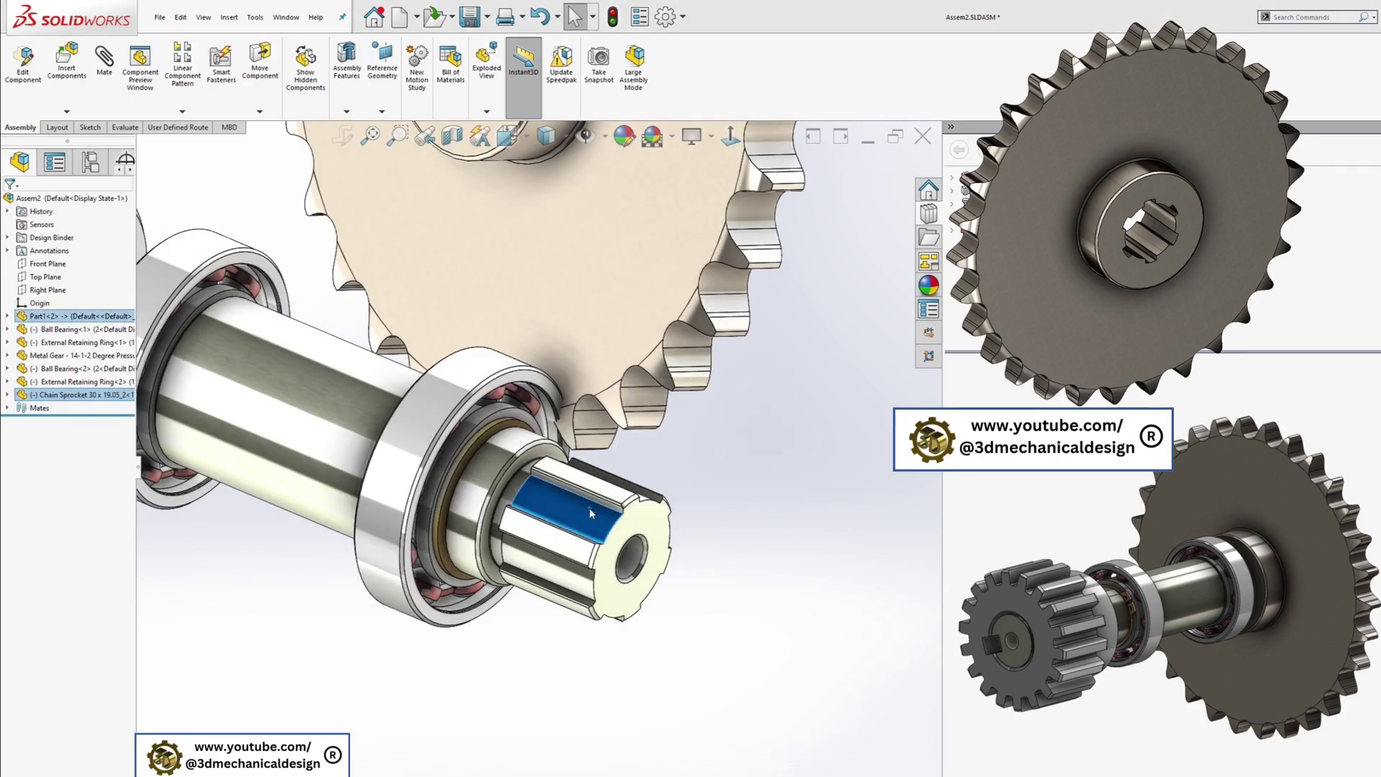
{"action": "key", "text": "s"}
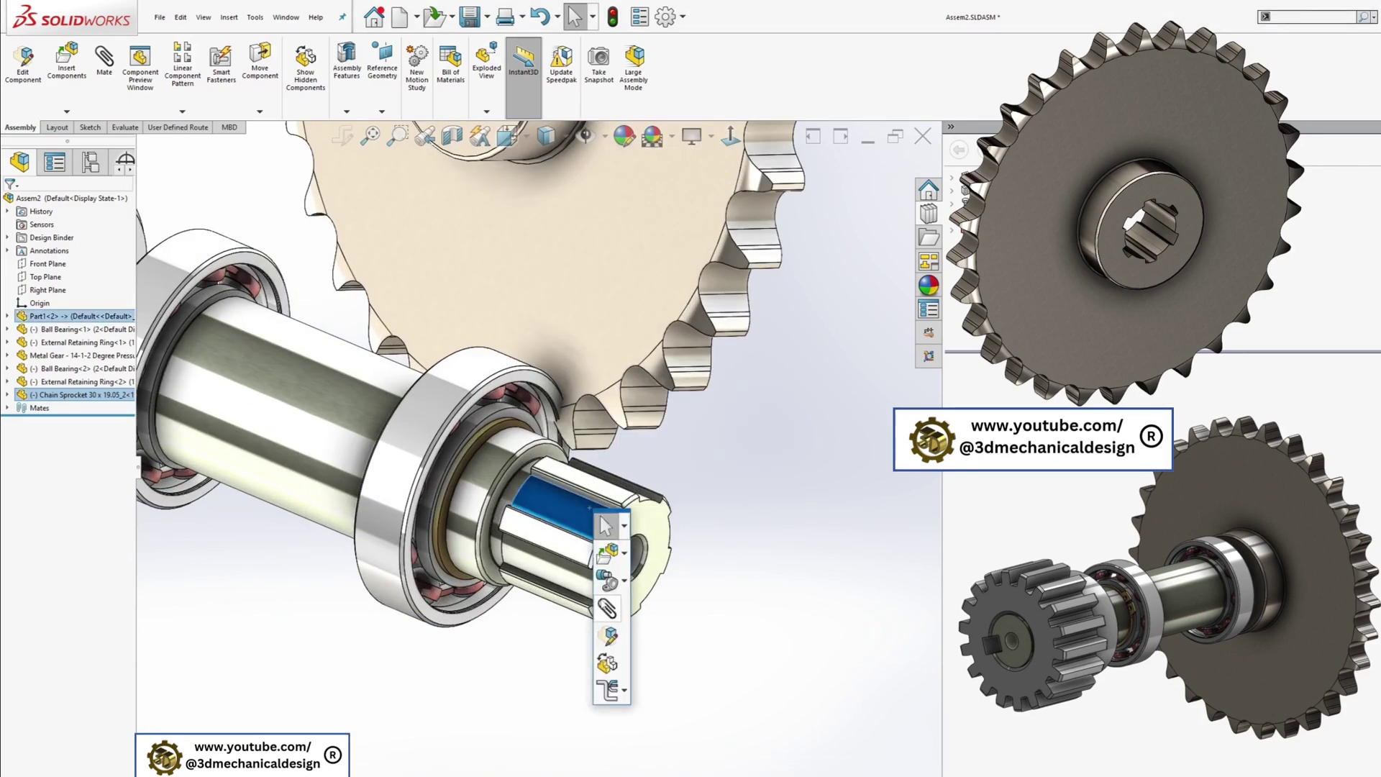
{"action": "key", "text": "Escape"}
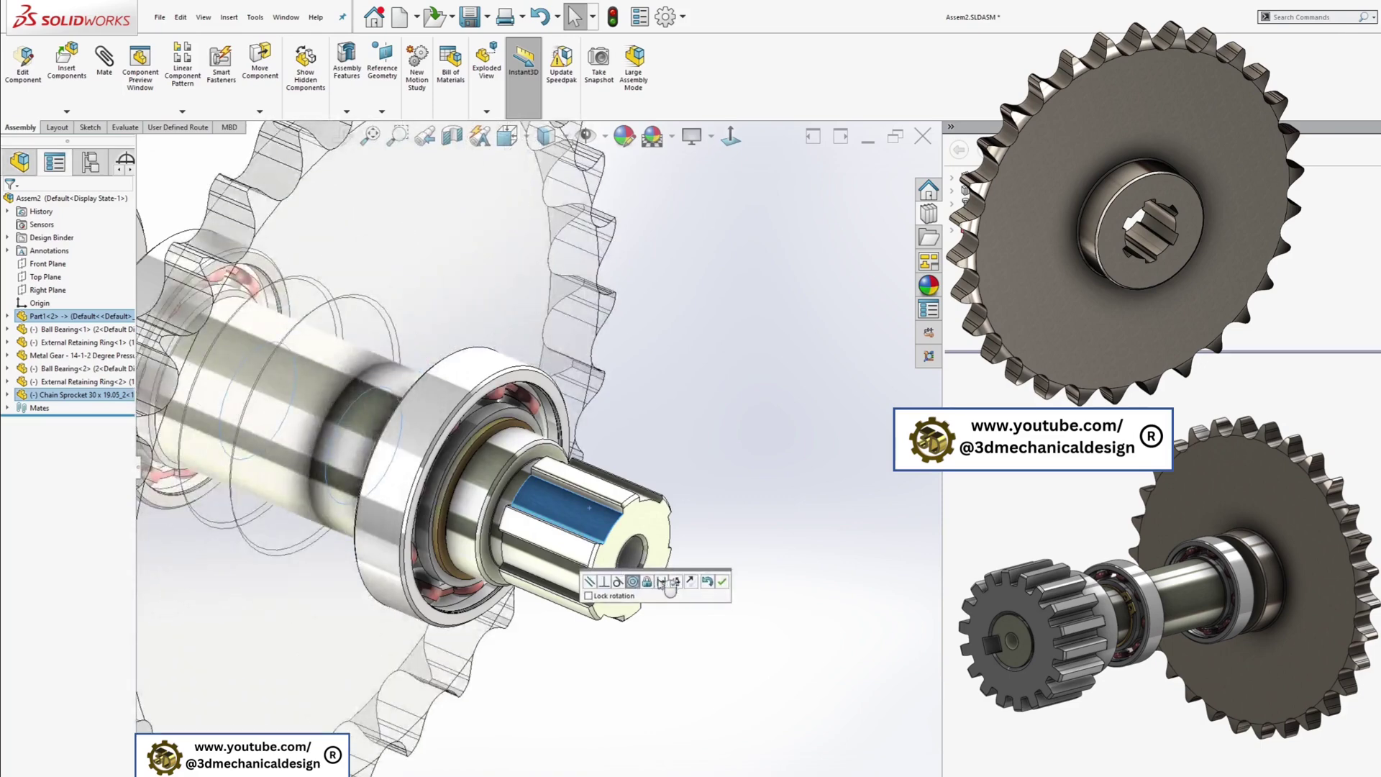
{"action": "left_click", "coordinate": [722, 582]}
{"action": "scroll", "coordinate": [626, 525], "scroll_direction": "up", "scroll_amount": 3}
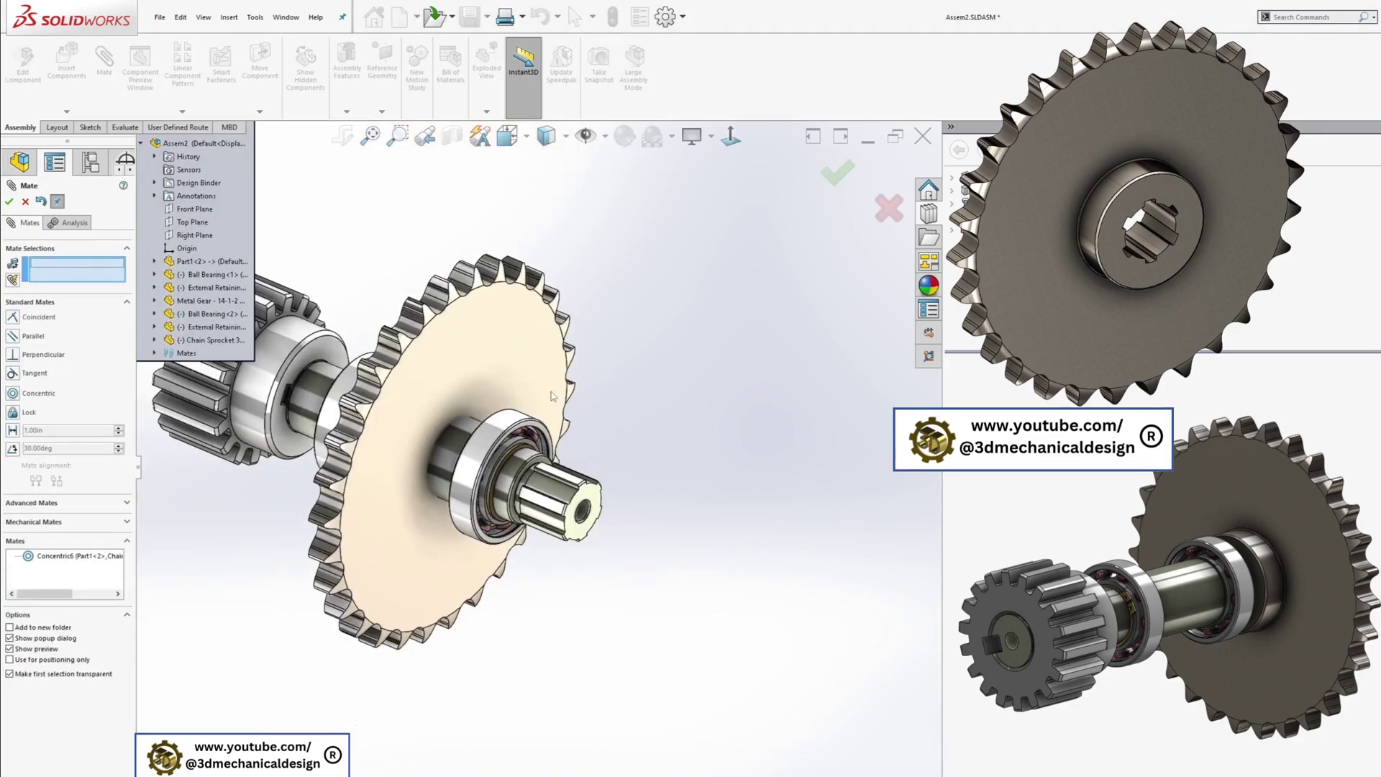
Make the sprocket's hub end face coincident with the shaft shoulder face beside the splines
{"action": "left_click", "coordinate": [695, 439]}
{"action": "middle_click_drag", "start_coordinate": [695, 439], "coordinate": [633, 520]}
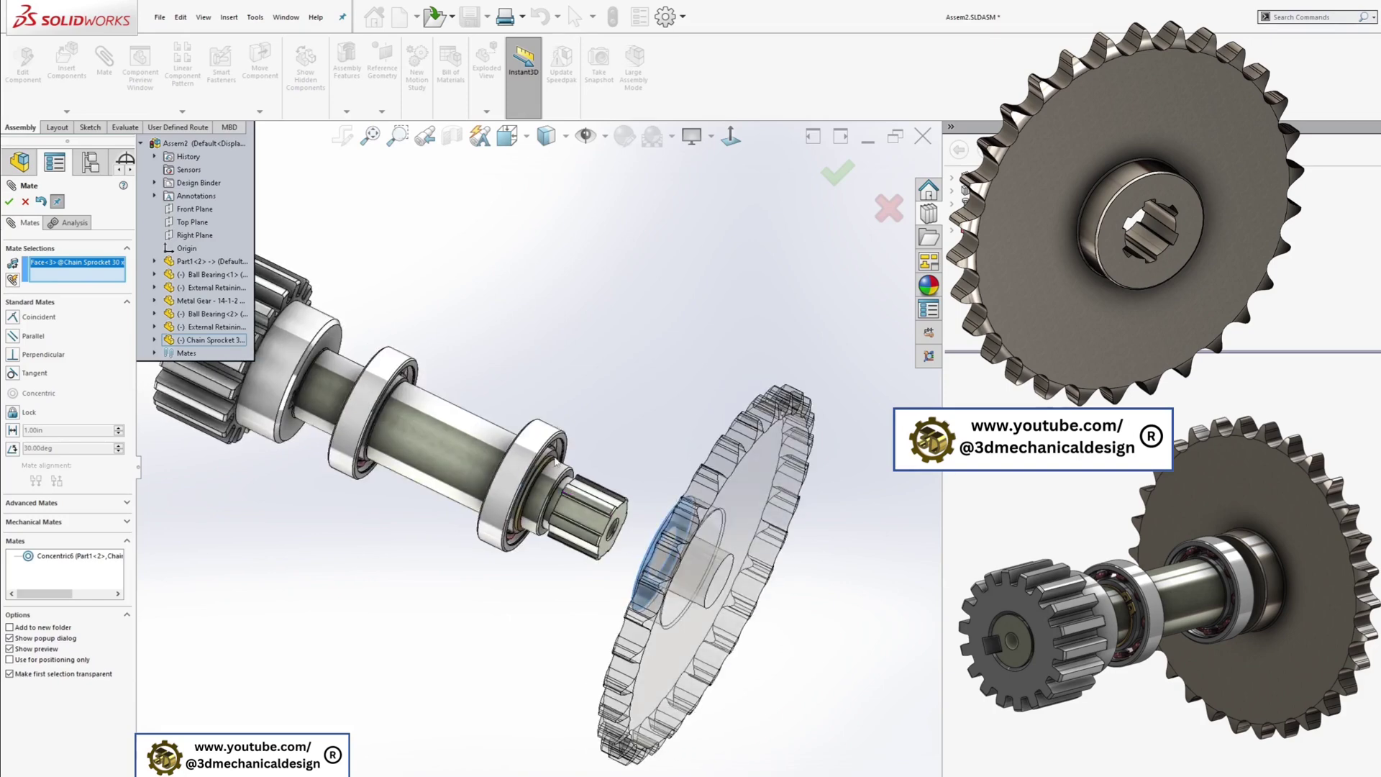
{"action": "scroll", "coordinate": [576, 511], "scroll_direction": "down", "scroll_amount": 6}
{"action": "left_click", "coordinate": [561, 510]}
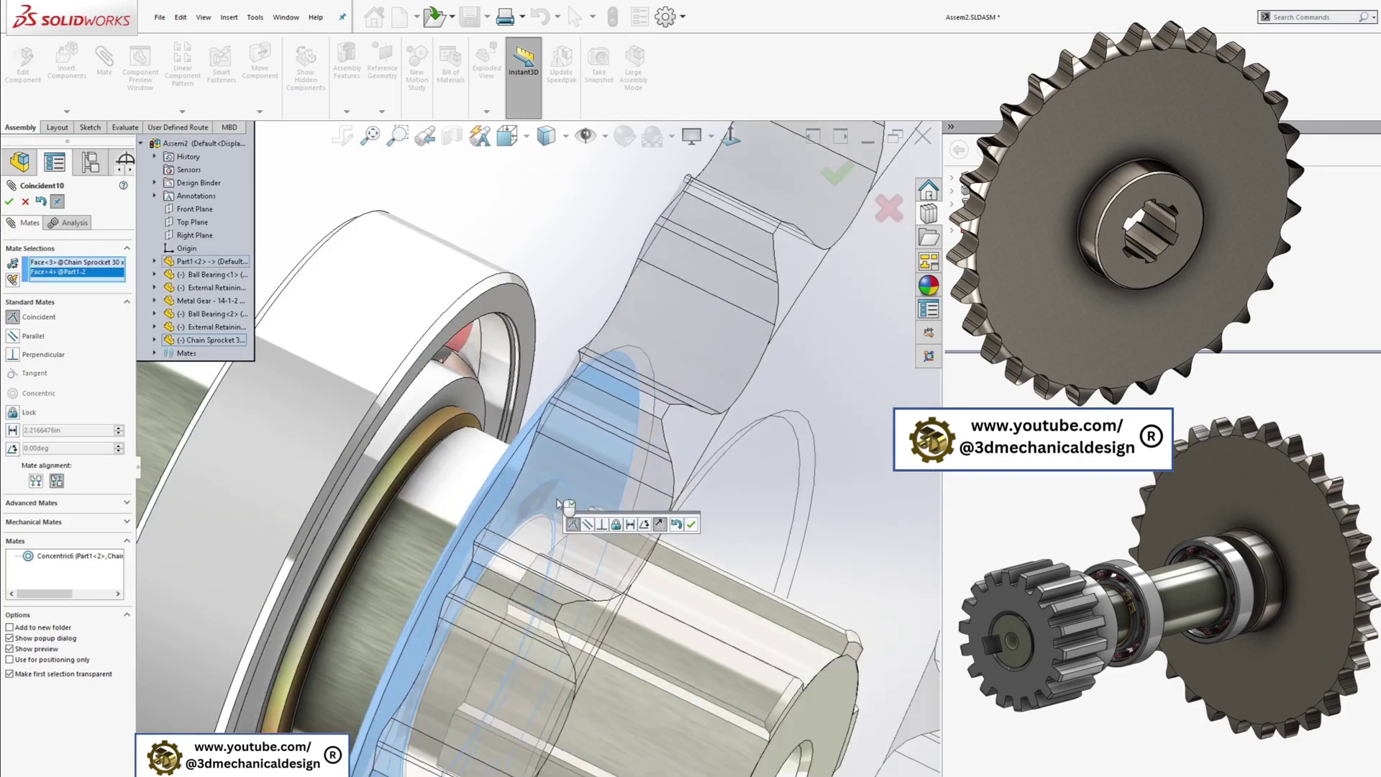
{"action": "left_click", "coordinate": [689, 528]}
{"action": "scroll", "coordinate": [430, 417], "scroll_direction": "up", "scroll_amount": 5}
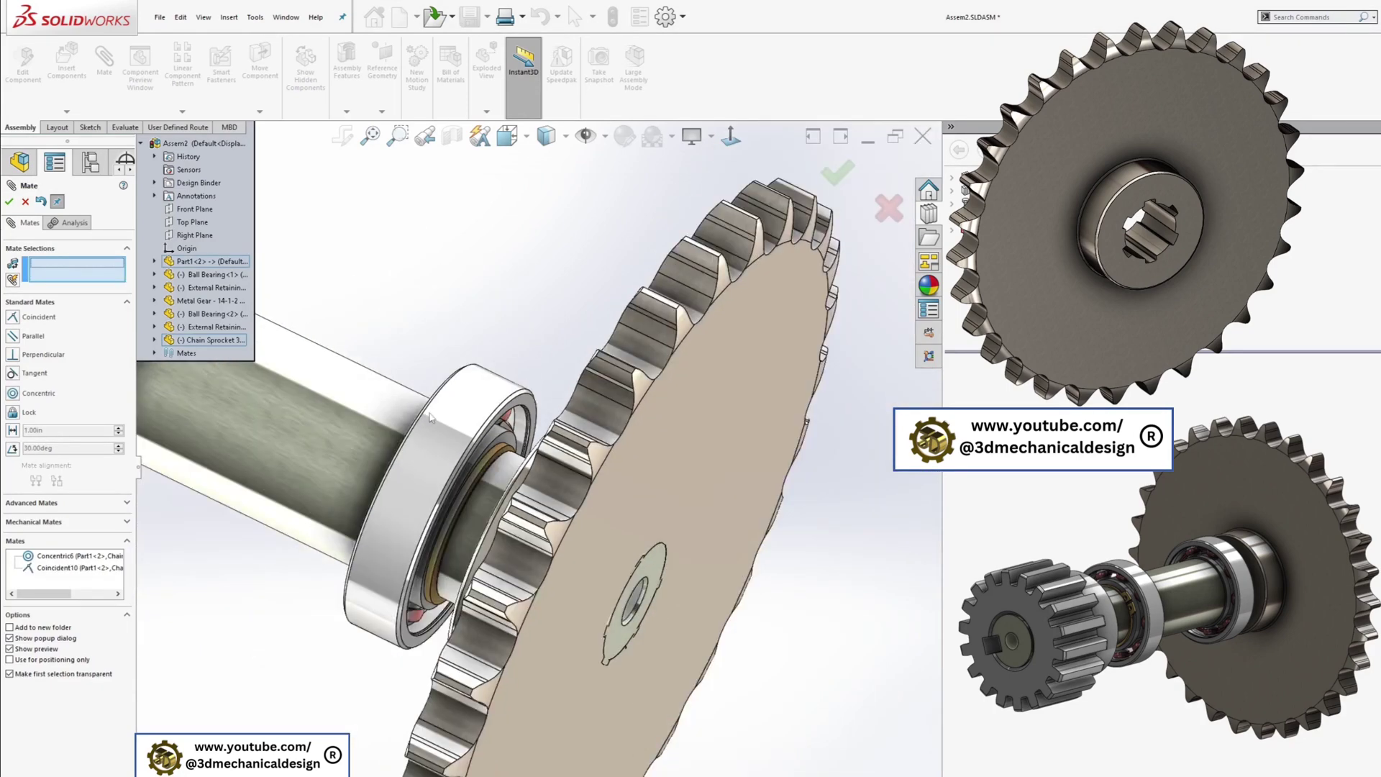
Make the chain sprocket's Top Plane coincident with the assembly's Top Plane and finish mating
{"action": "left_click", "coordinate": [154, 341]}
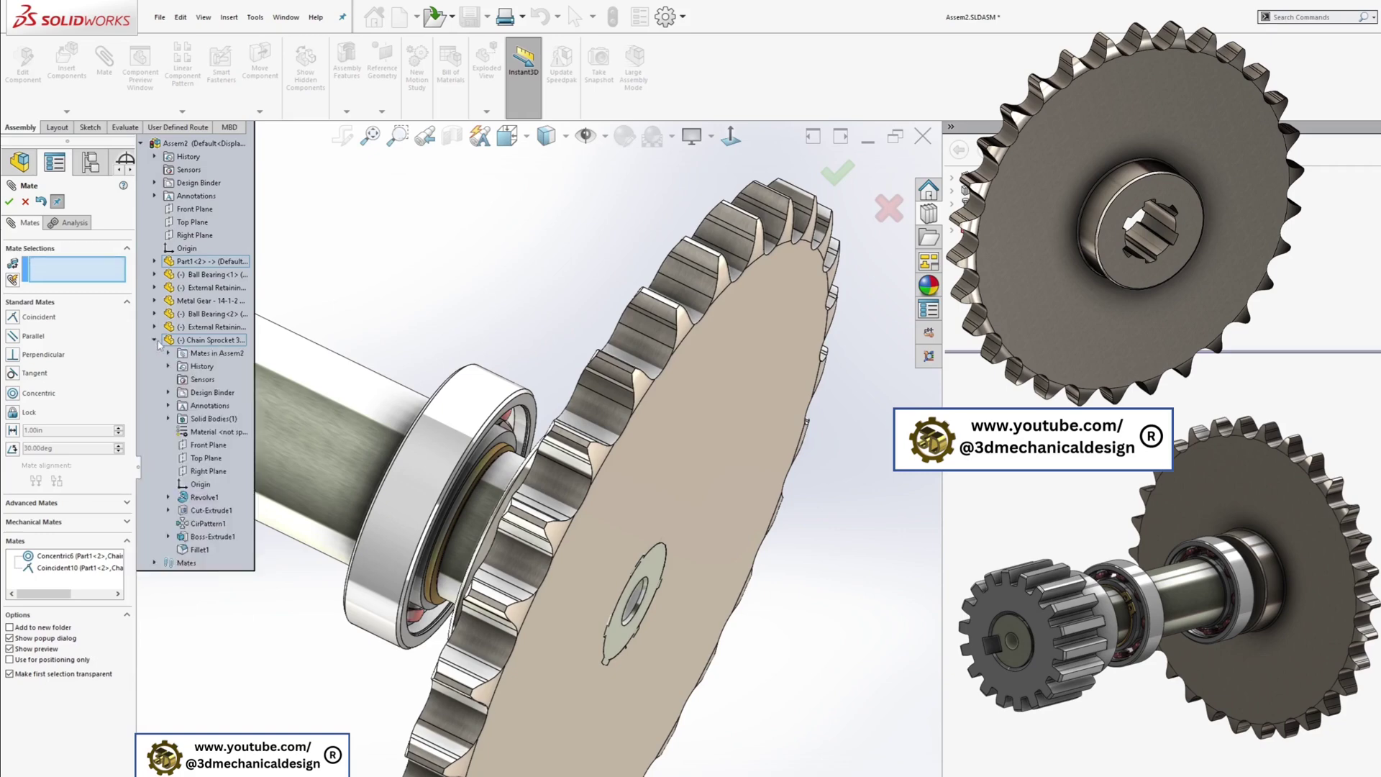
{"action": "left_click", "coordinate": [204, 459]}
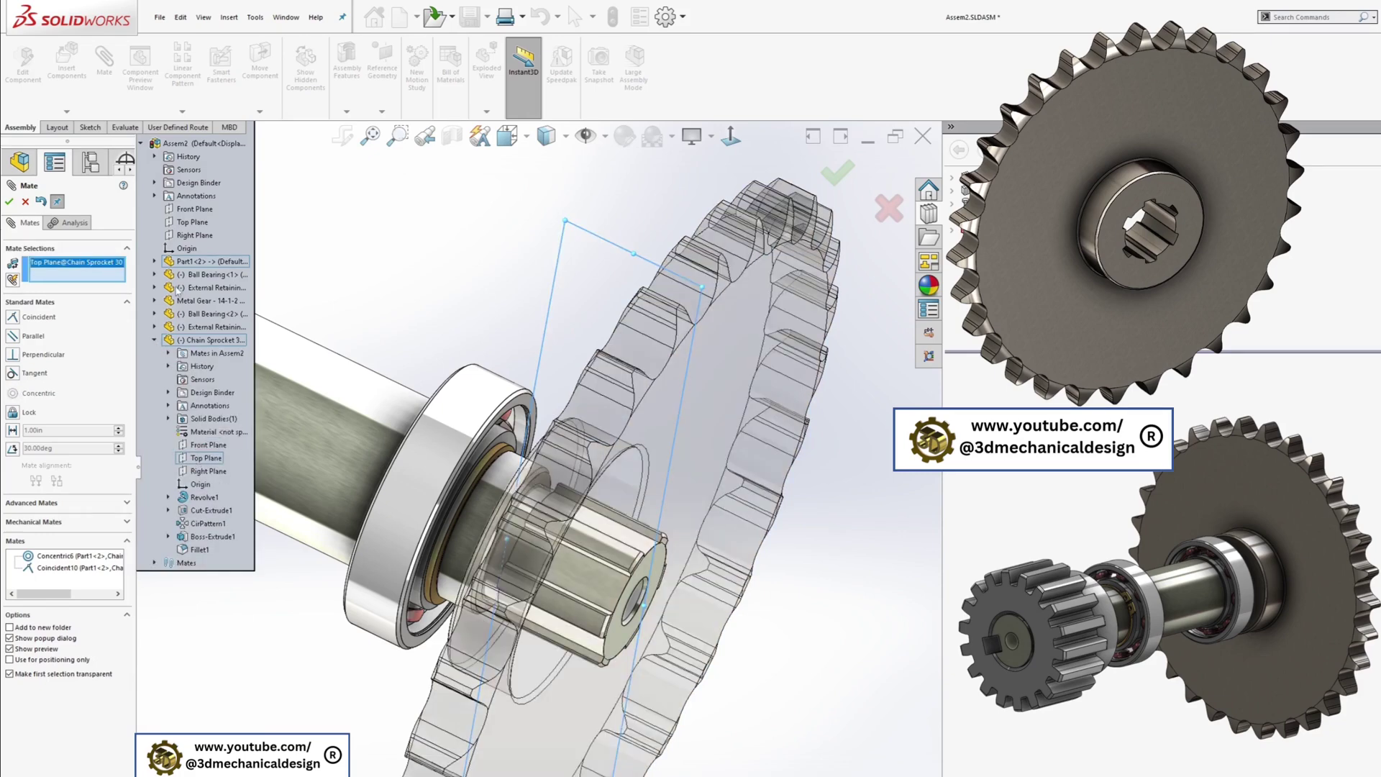
{"action": "left_click", "coordinate": [191, 223]}
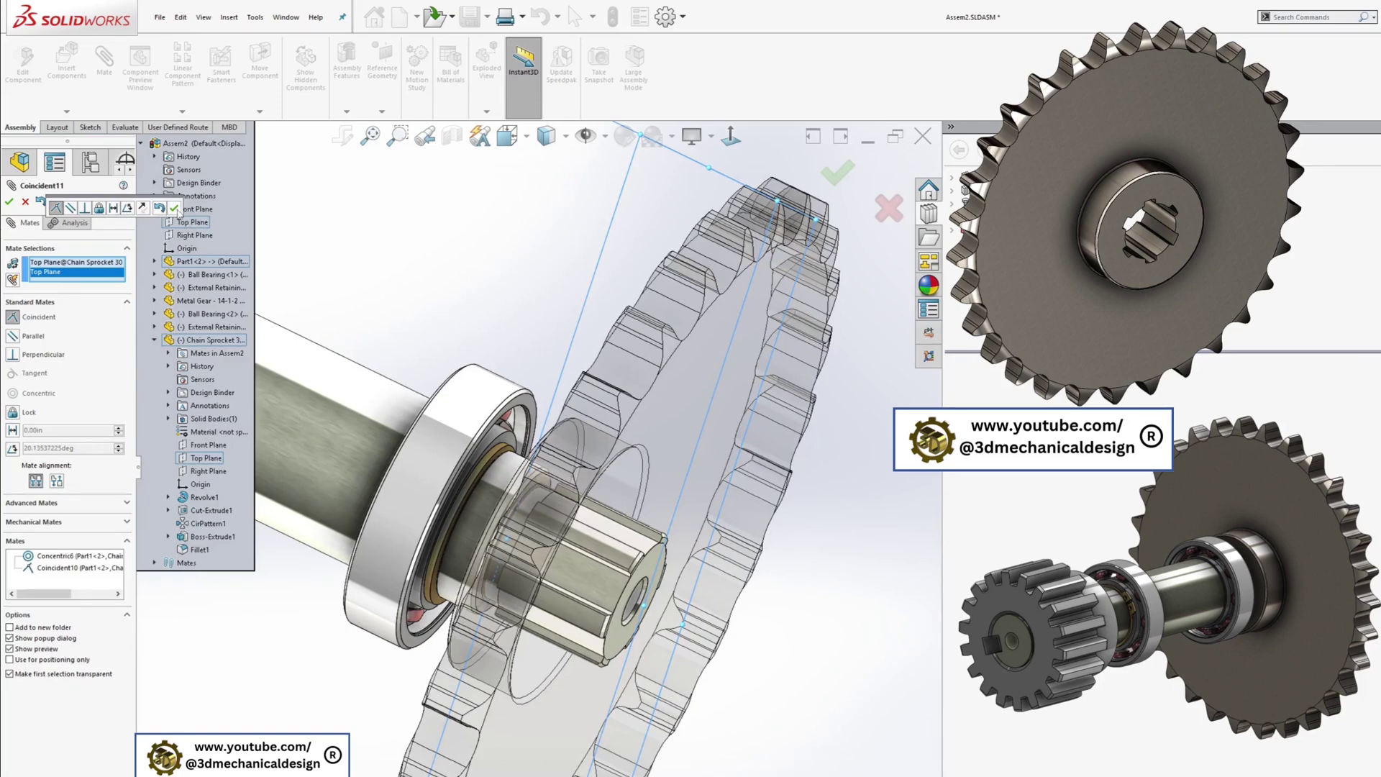
{"action": "left_click", "coordinate": [174, 208]}
{"action": "left_click", "coordinate": [9, 203]}
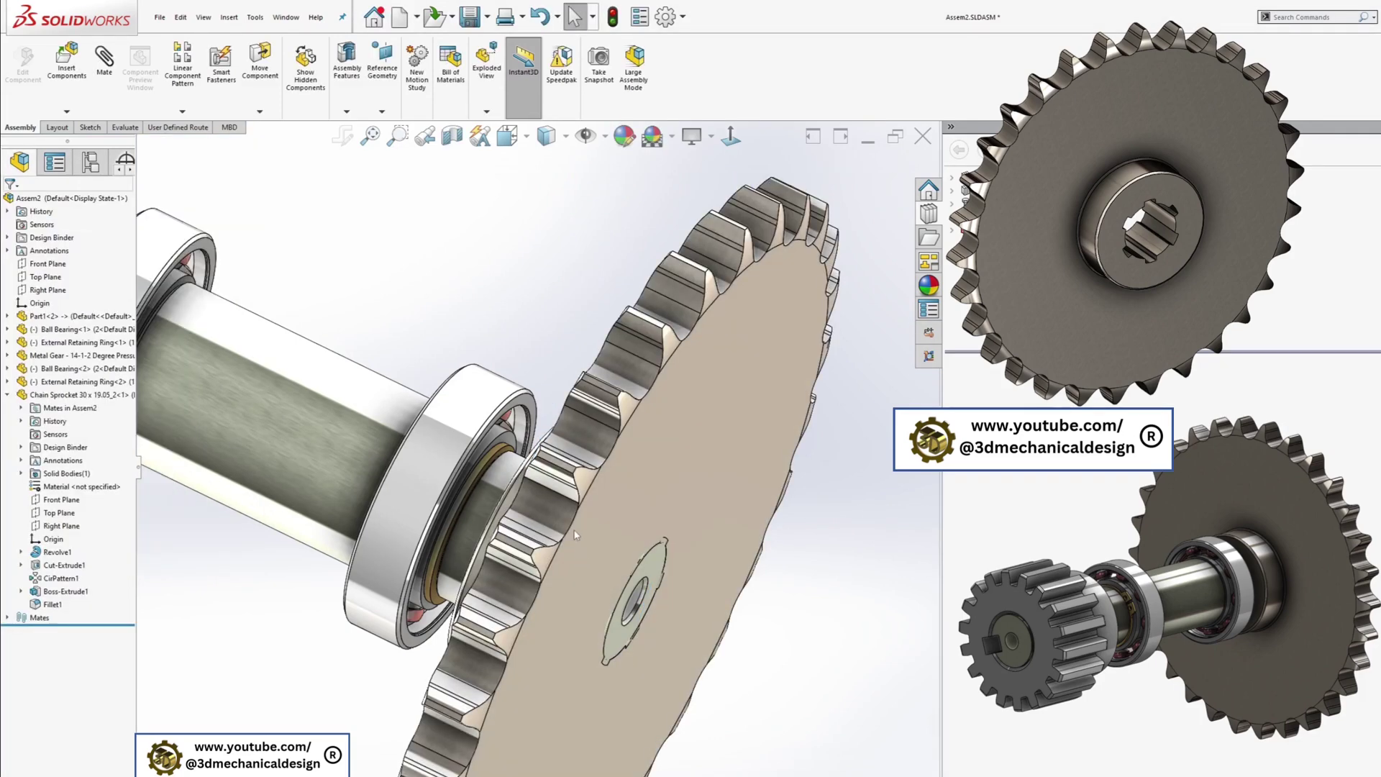
Open the shaft, Part1, in its own window with the splined end in view
{"action": "middle_click_drag", "start_coordinate": [403, 447], "coordinate": [433, 507]}
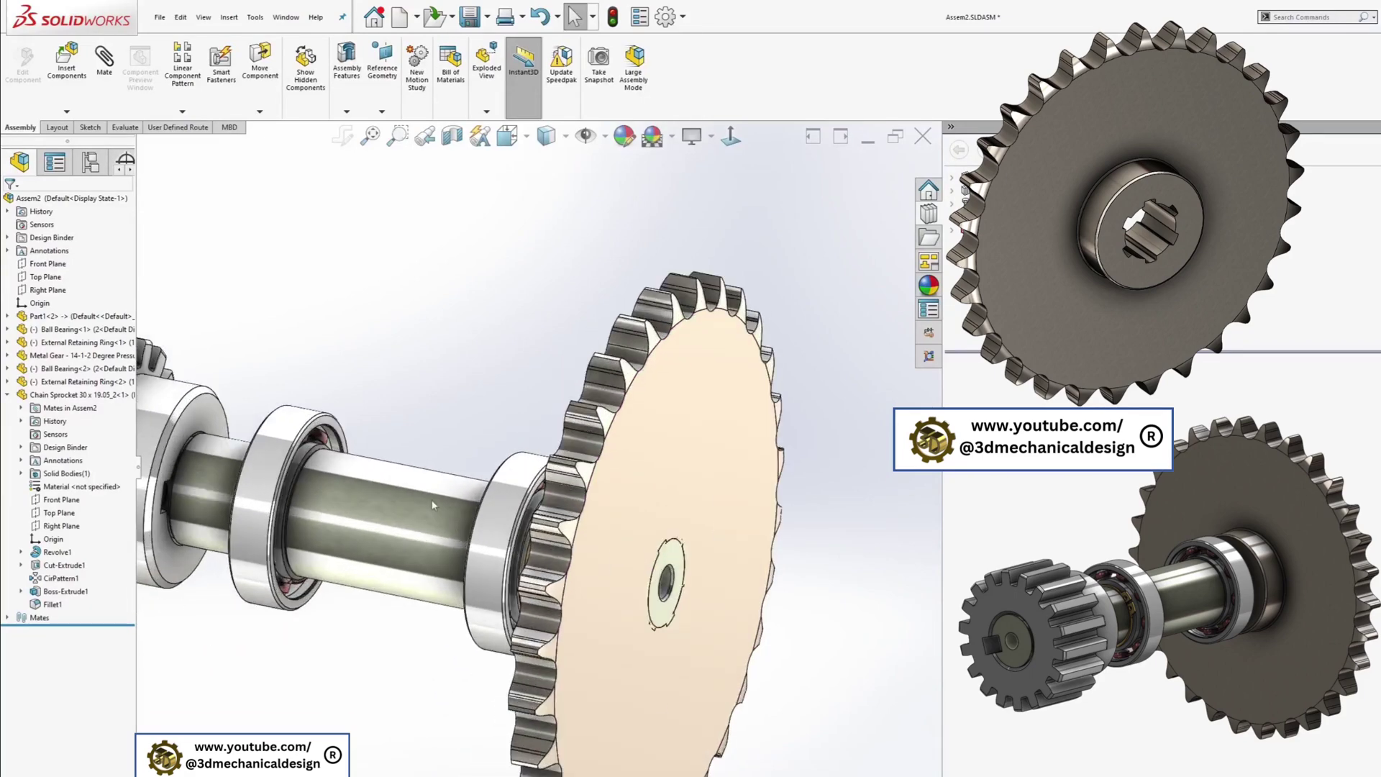
{"action": "right_click", "coordinate": [433, 507]}
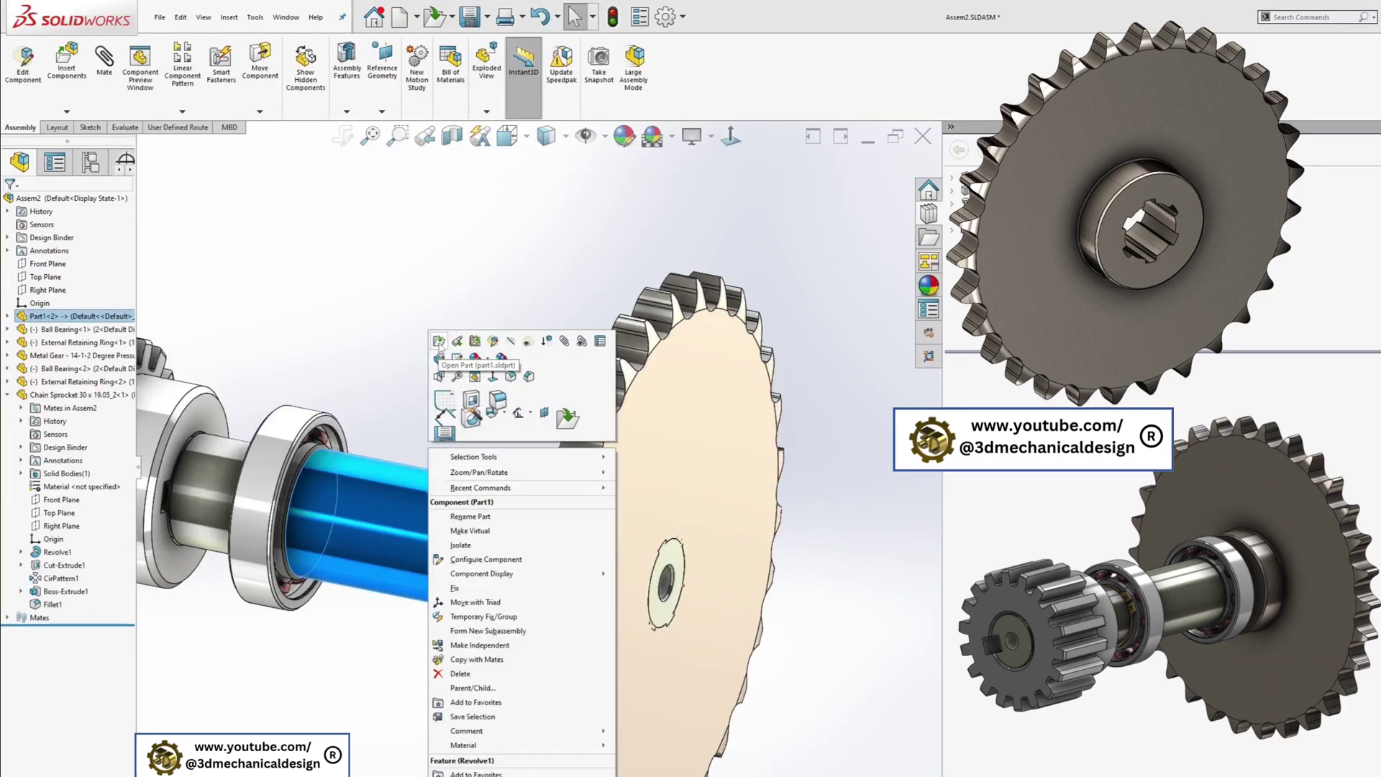
{"action": "left_click", "coordinate": [438, 343]}
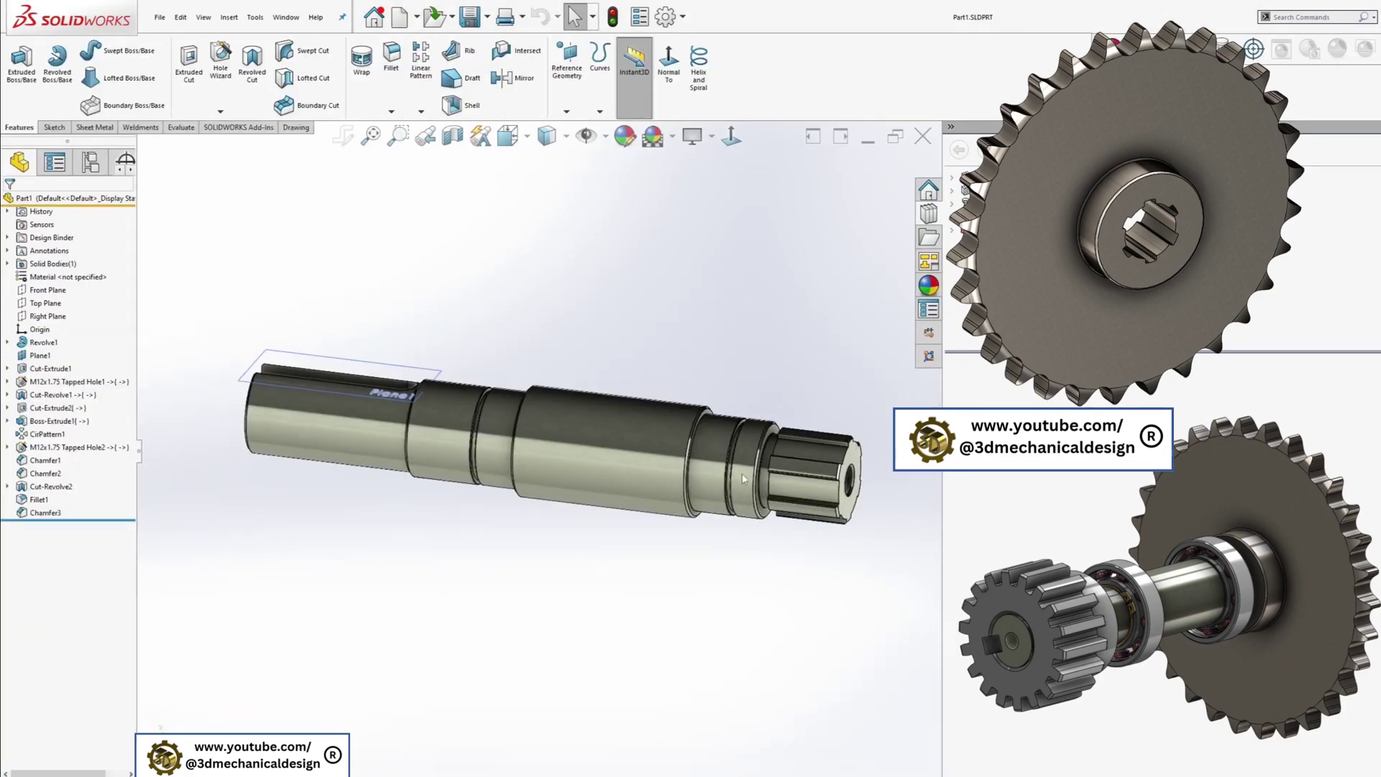
{"action": "scroll", "coordinate": [743, 478], "scroll_direction": "up", "scroll_amount": 5}
{"action": "middle_click_drag", "start_coordinate": [743, 478], "coordinate": [202, 533]}
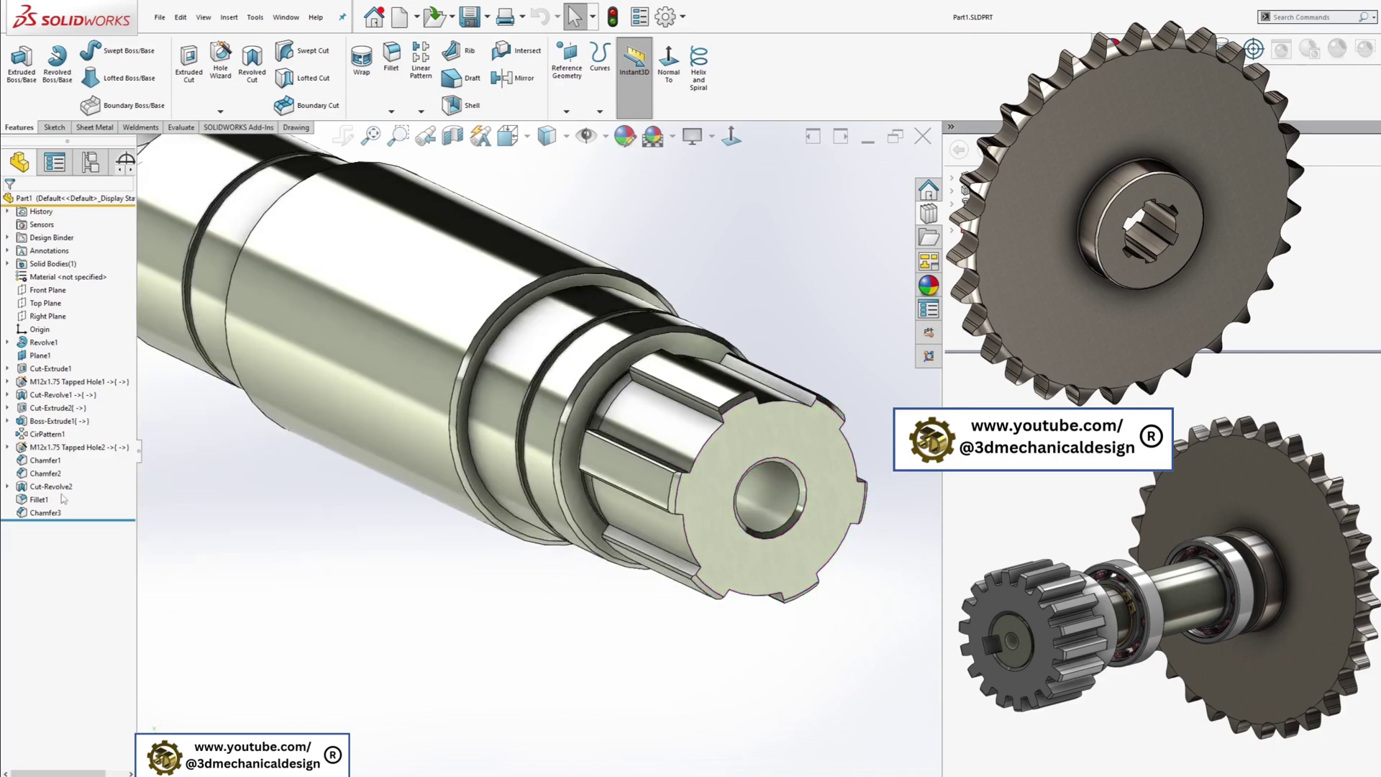
Roll the shaft's feature history back to before Chamfer1, just after the M12x1.75 Tapped Hole2
{"action": "left_click_drag", "start_coordinate": [87, 517], "coordinate": [105, 471]}
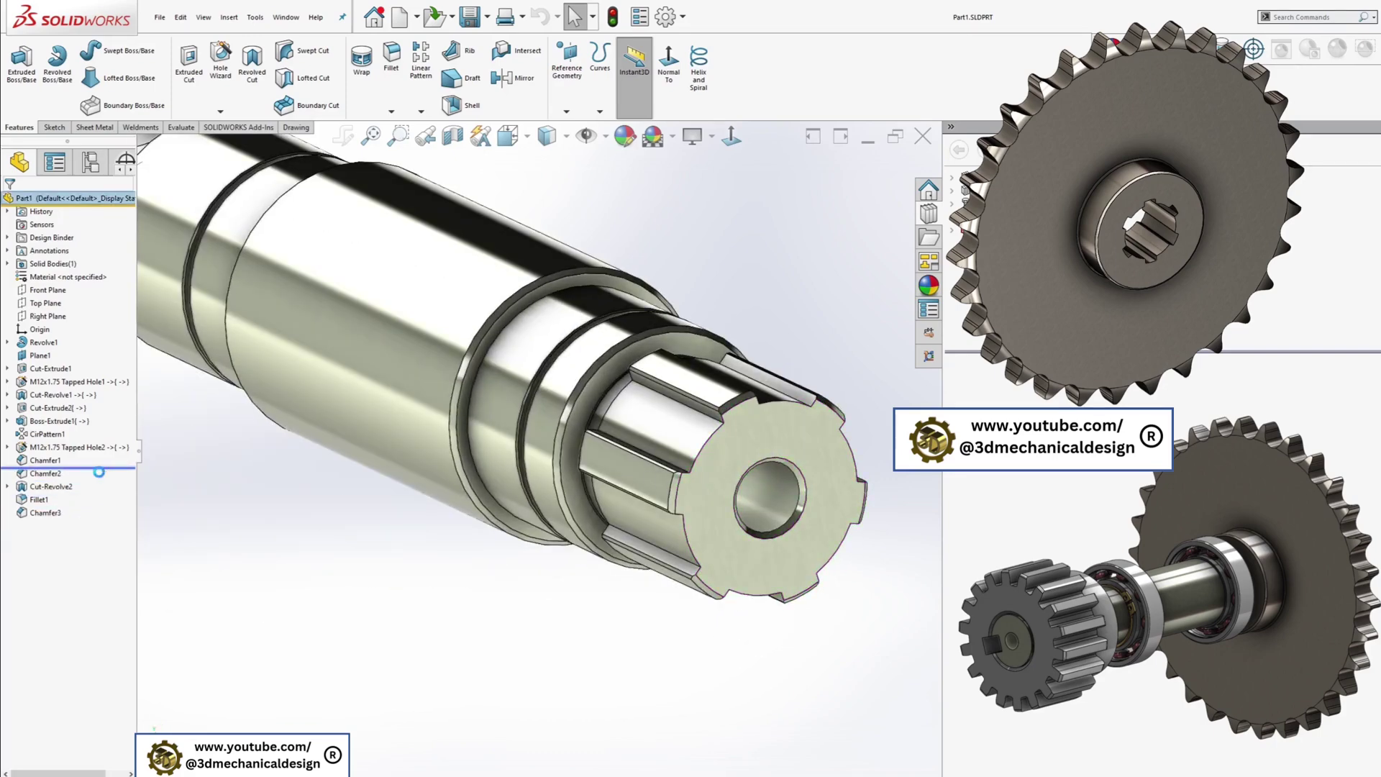
{"action": "scroll", "coordinate": [729, 416], "scroll_direction": "down", "scroll_amount": 3}
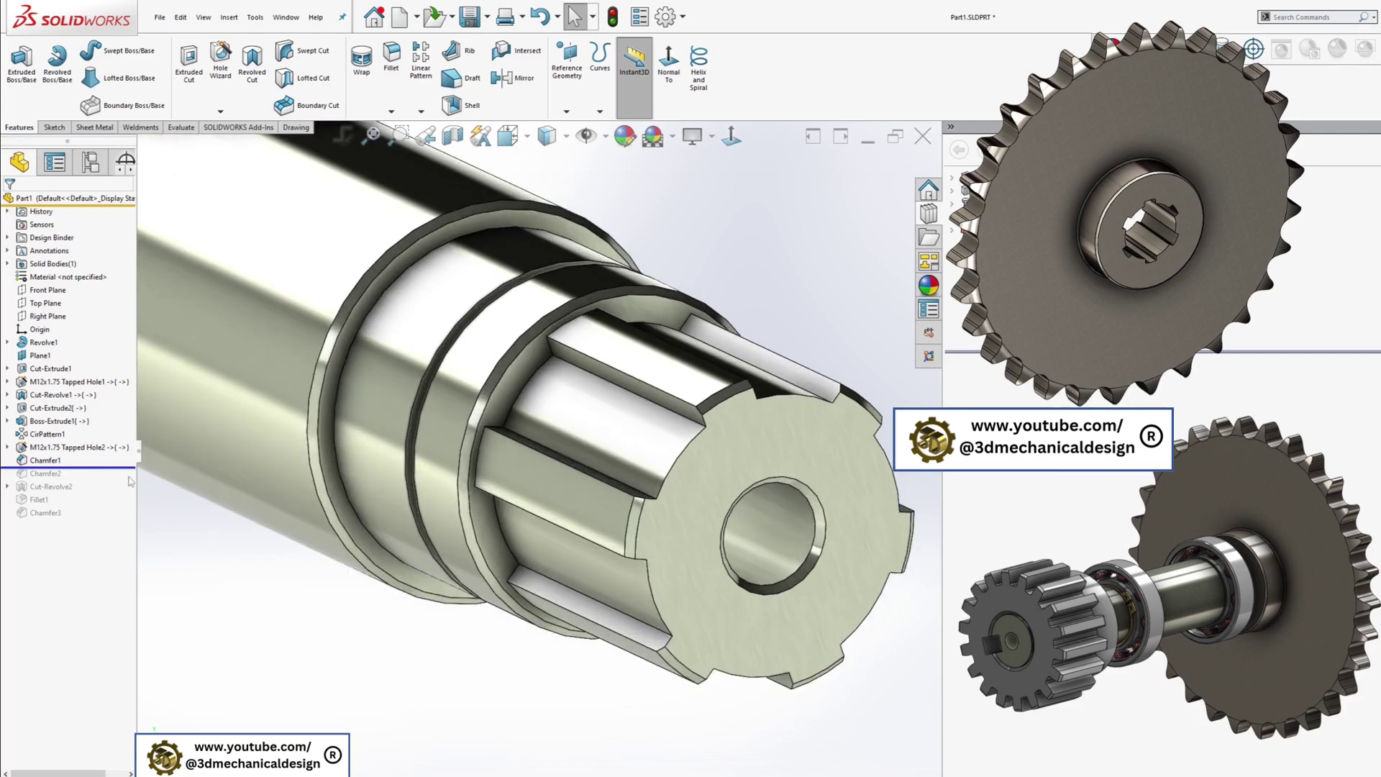
{"action": "left_click_drag", "start_coordinate": [108, 467], "coordinate": [115, 455]}
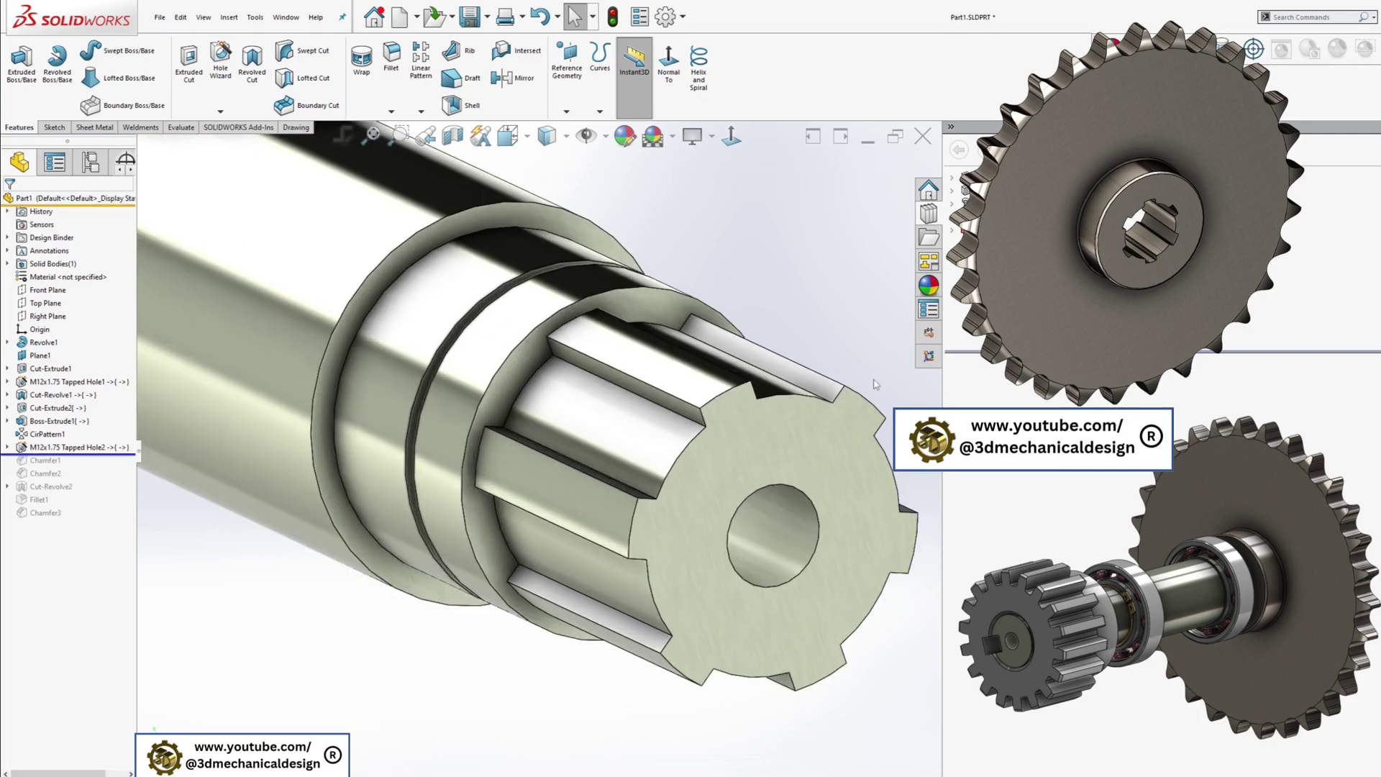
{"action": "middle_click_drag", "start_coordinate": [701, 445], "coordinate": [761, 433]}
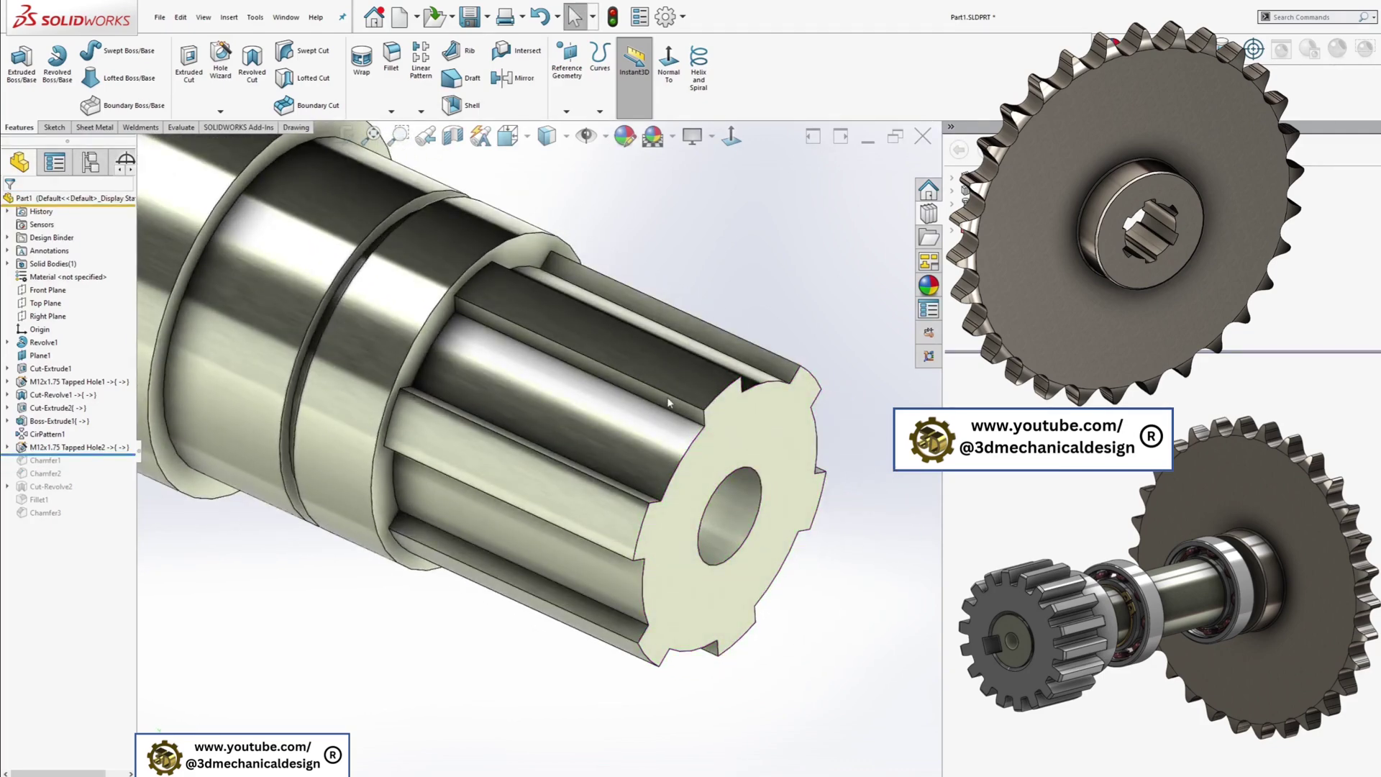
{"action": "middle_click_drag", "start_coordinate": [668, 403], "coordinate": [815, 199]}
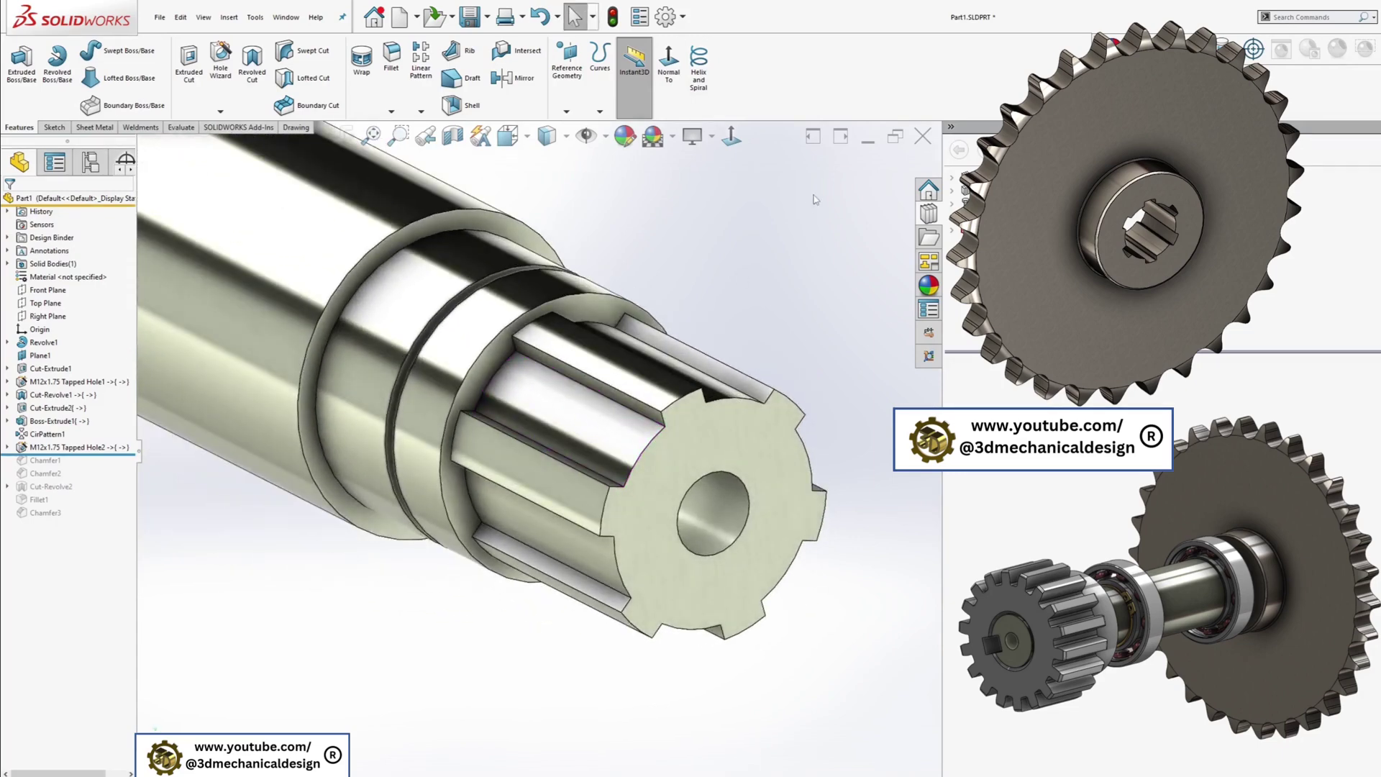
Return to the assembly and rebuild it with the rolled-back shaft
{"action": "left_click", "coordinate": [868, 138]}
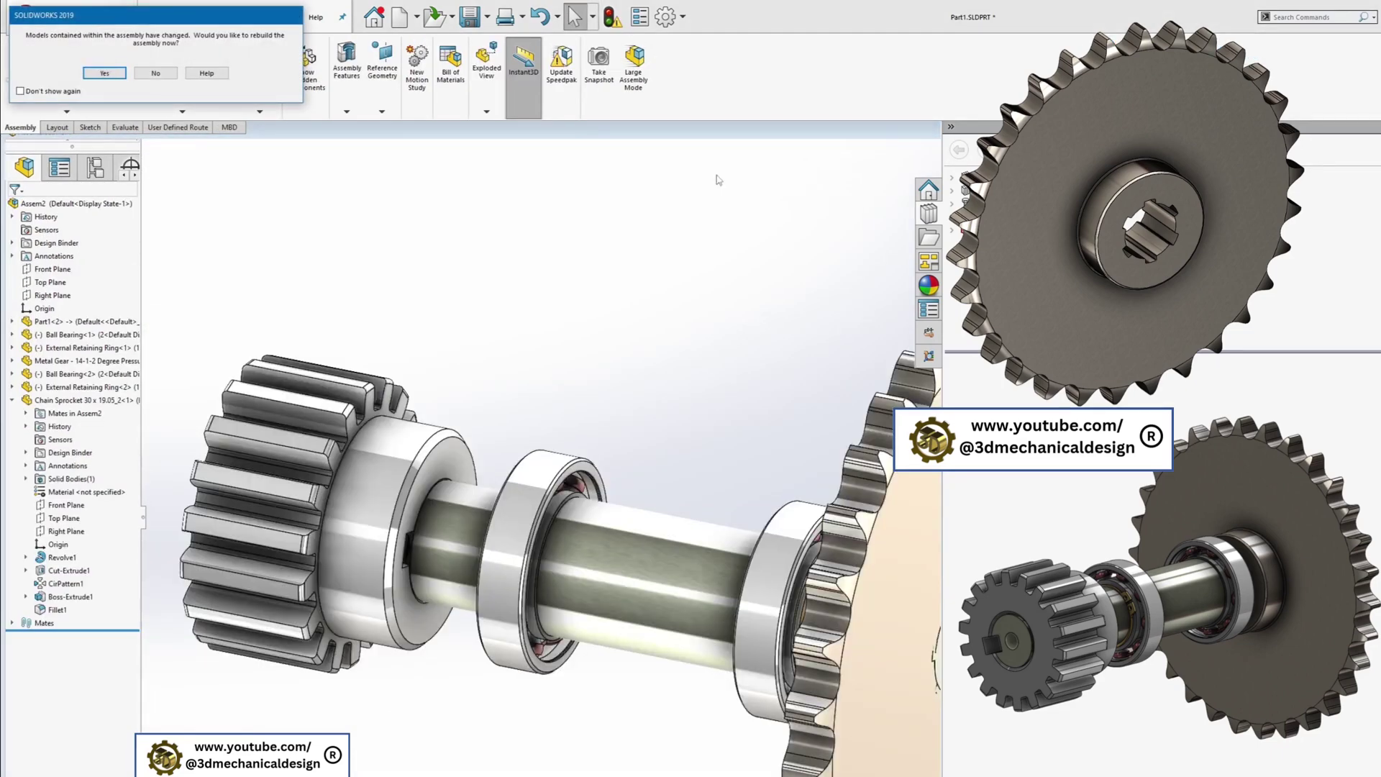
{"action": "left_click", "coordinate": [105, 73]}
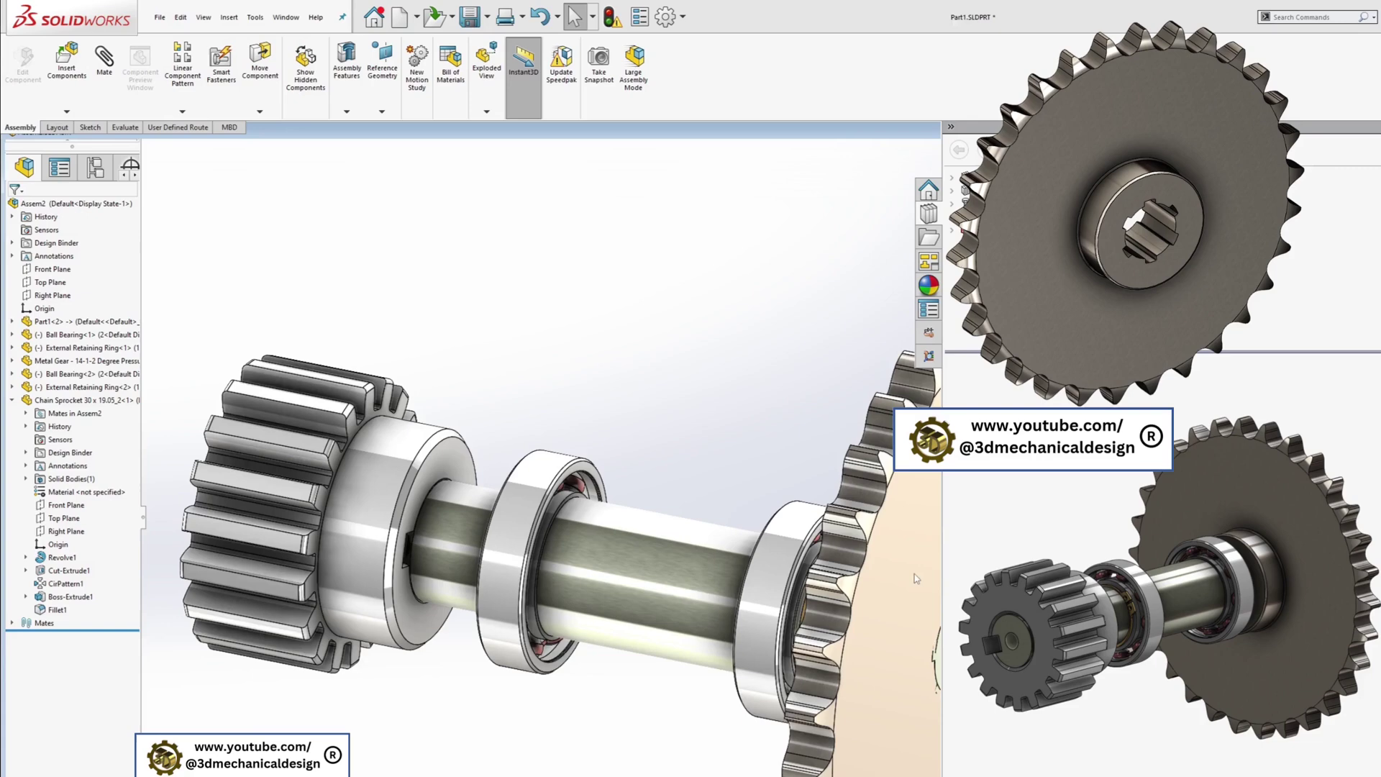
{"action": "scroll", "coordinate": [887, 595], "scroll_direction": "up", "scroll_amount": 3}
{"action": "scroll", "coordinate": [879, 583], "scroll_direction": "down", "scroll_amount": 6}
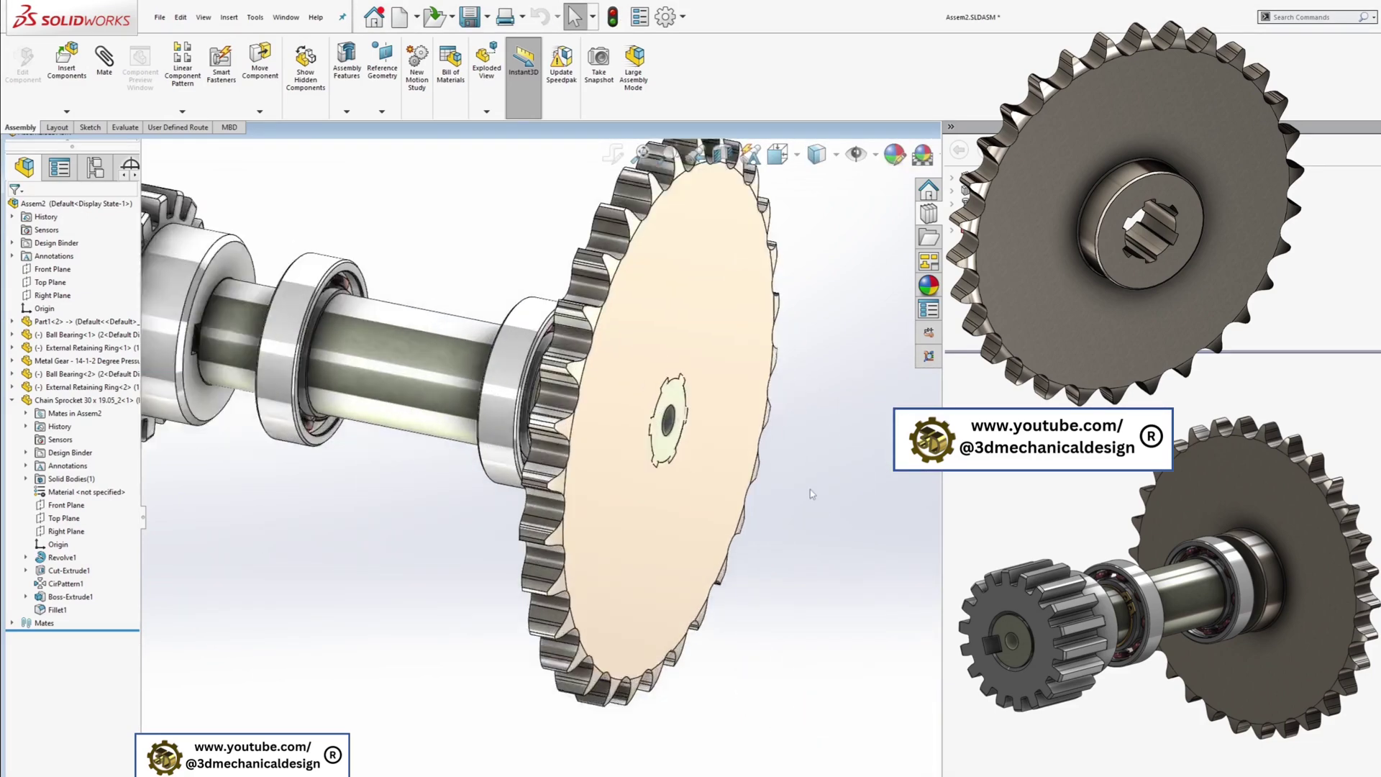
{"action": "middle_click_drag", "start_coordinate": [744, 392], "coordinate": [630, 352]}
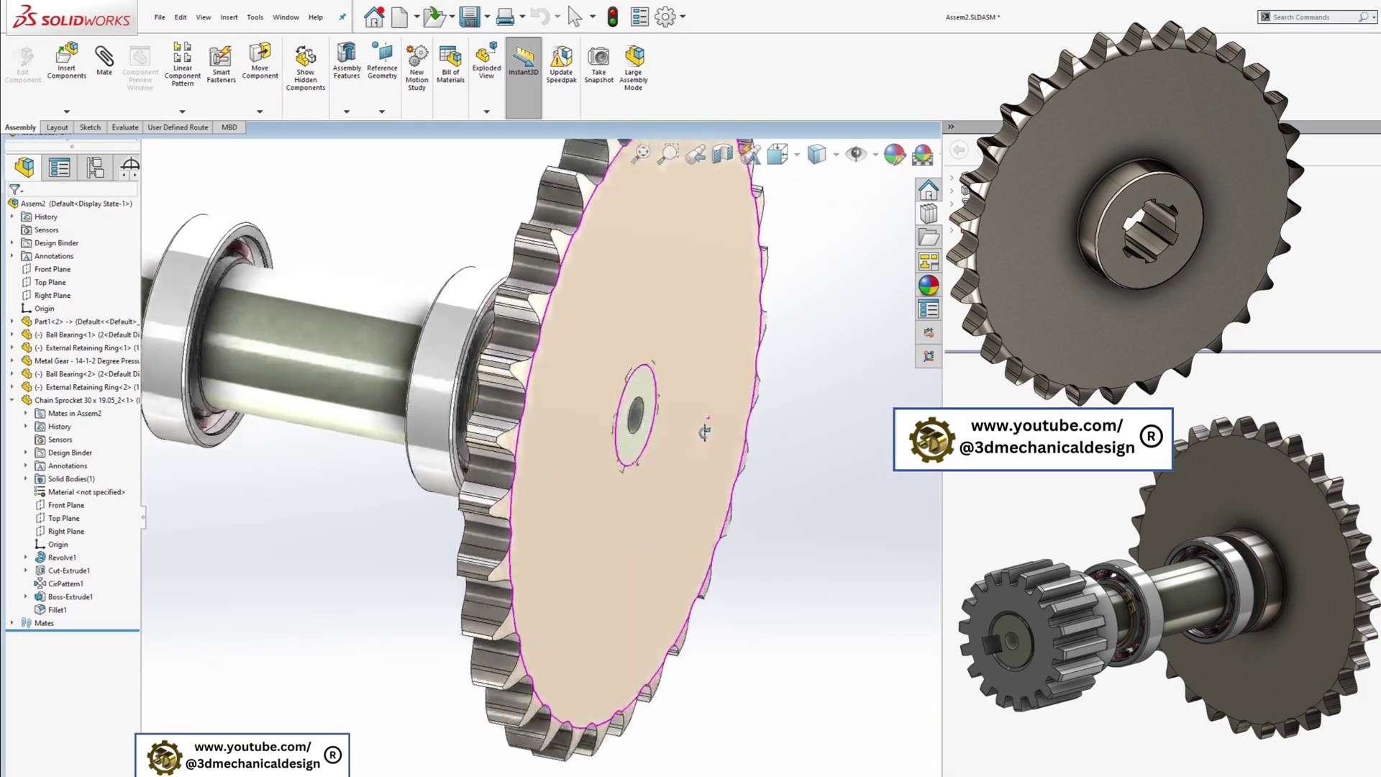
{"action": "scroll", "coordinate": [670, 360], "scroll_direction": "up", "scroll_amount": 5}
{"action": "scroll", "coordinate": [837, 557], "scroll_direction": "down", "scroll_amount": 5}
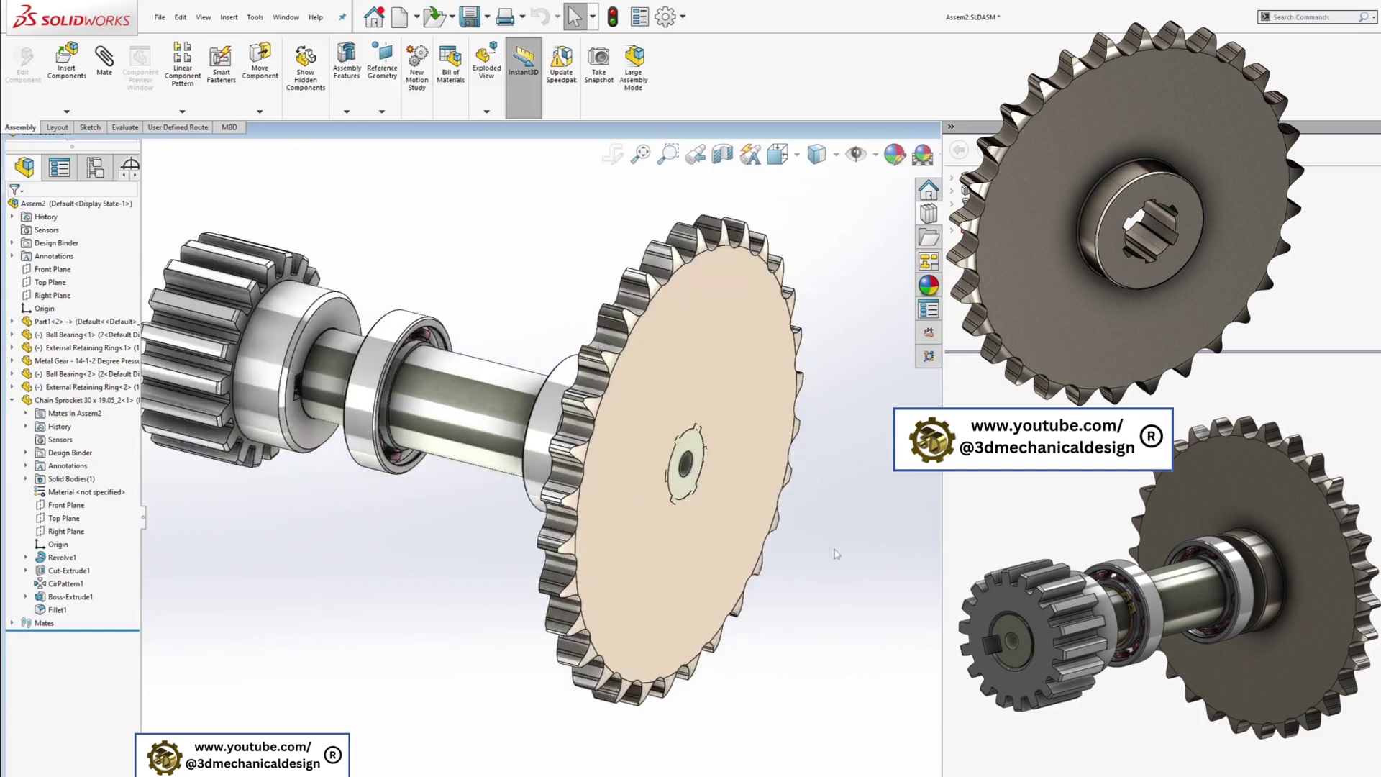
Start editing the chain sprocket in the context of the assembly
{"action": "left_click", "coordinate": [775, 365]}
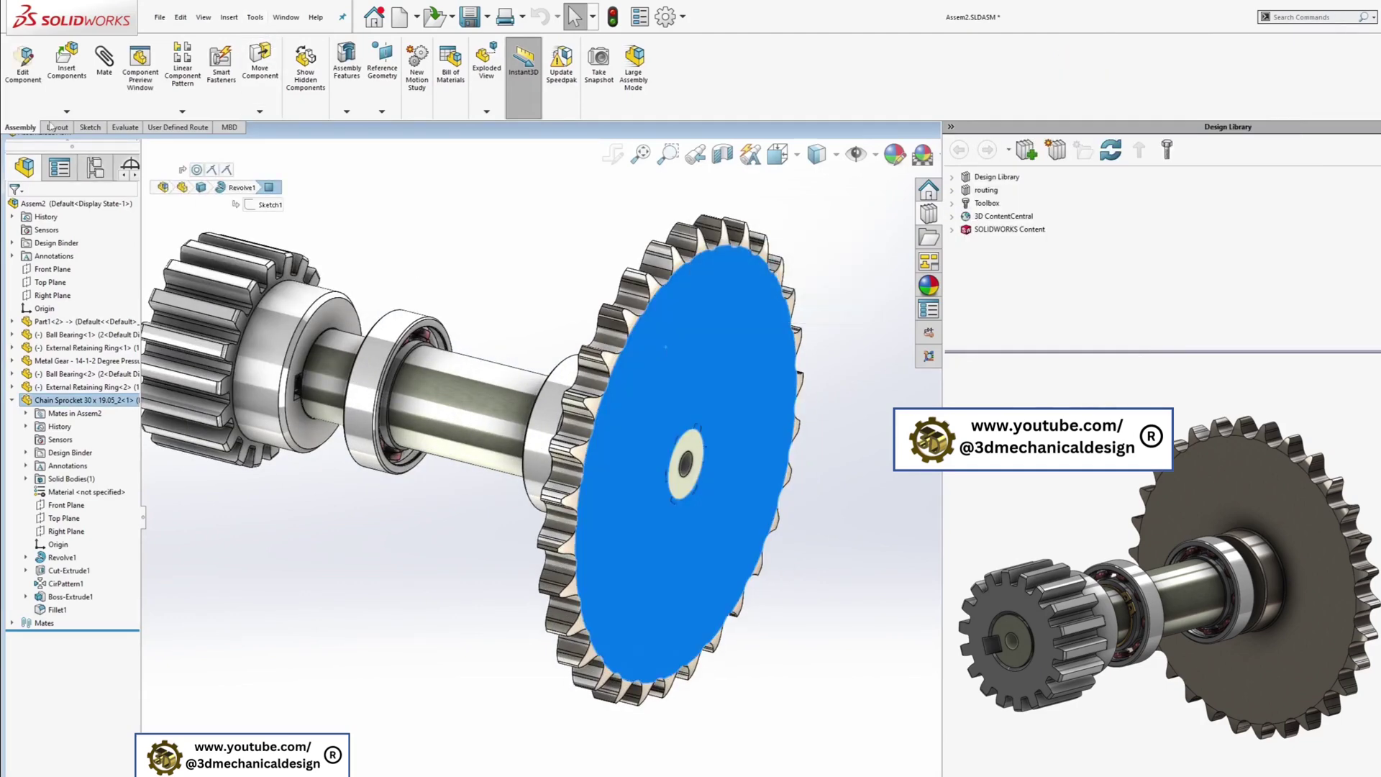
{"action": "left_click", "coordinate": [22, 64]}
{"action": "scroll", "coordinate": [729, 395], "scroll_direction": "up", "scroll_amount": 1}
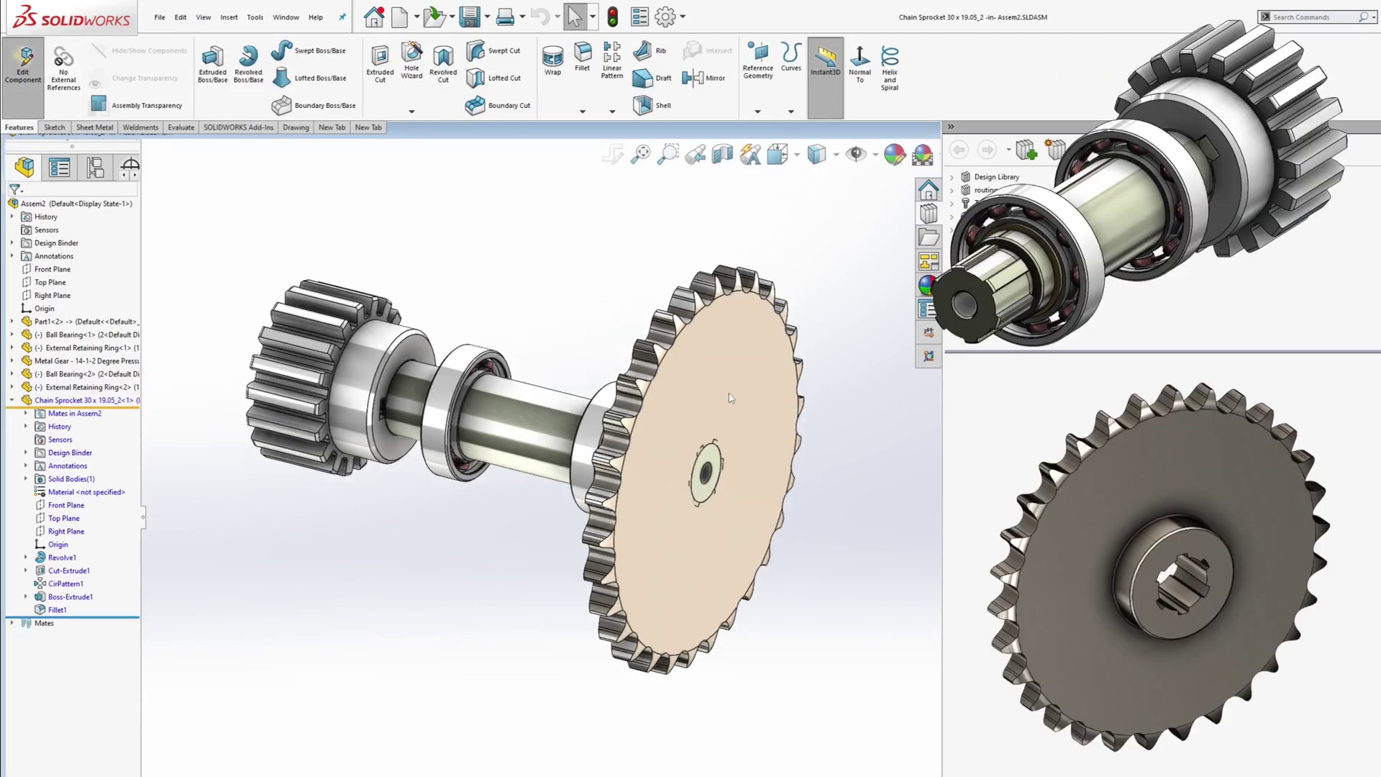
{"action": "scroll", "coordinate": [803, 414], "scroll_direction": "down", "scroll_amount": 1}
{"action": "scroll", "coordinate": [841, 432], "scroll_direction": "up", "scroll_amount": 1}
{"action": "scroll", "coordinate": [842, 434], "scroll_direction": "down", "scroll_amount": 1}
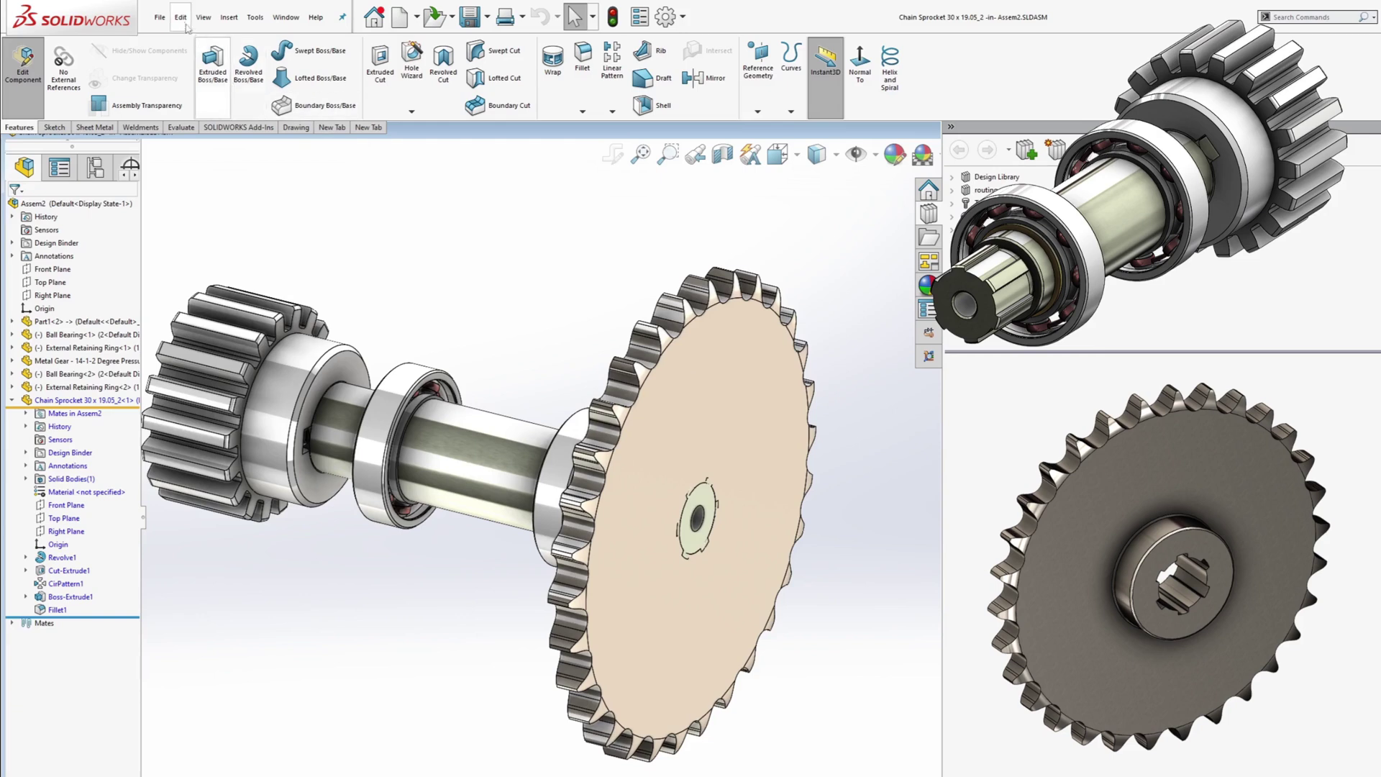
Cut a Cavity in the chain sprocket using the shaft, Part1, as the design component
{"action": "left_click", "coordinate": [229, 18]}
{"action": "mouse_move", "coordinate": [286, 75]}
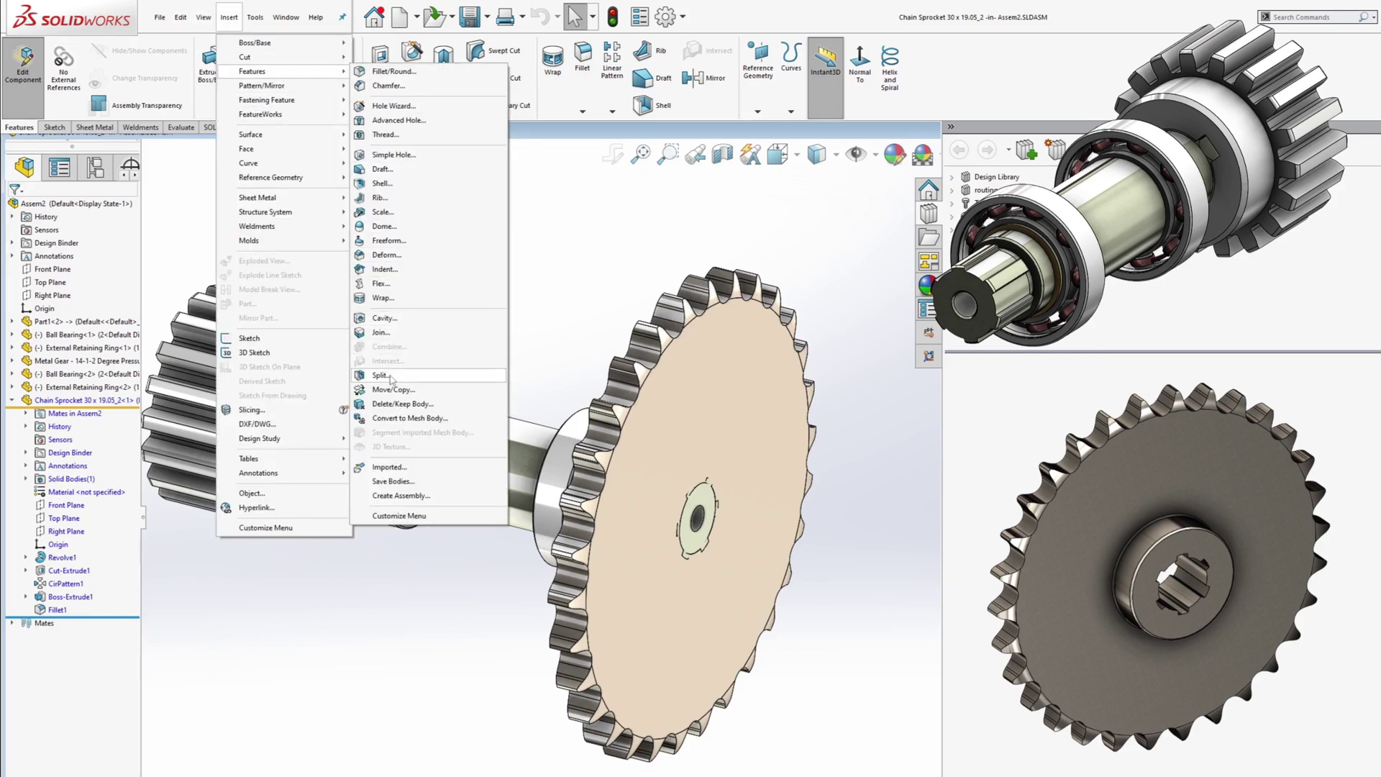
{"action": "left_click", "coordinate": [385, 318]}
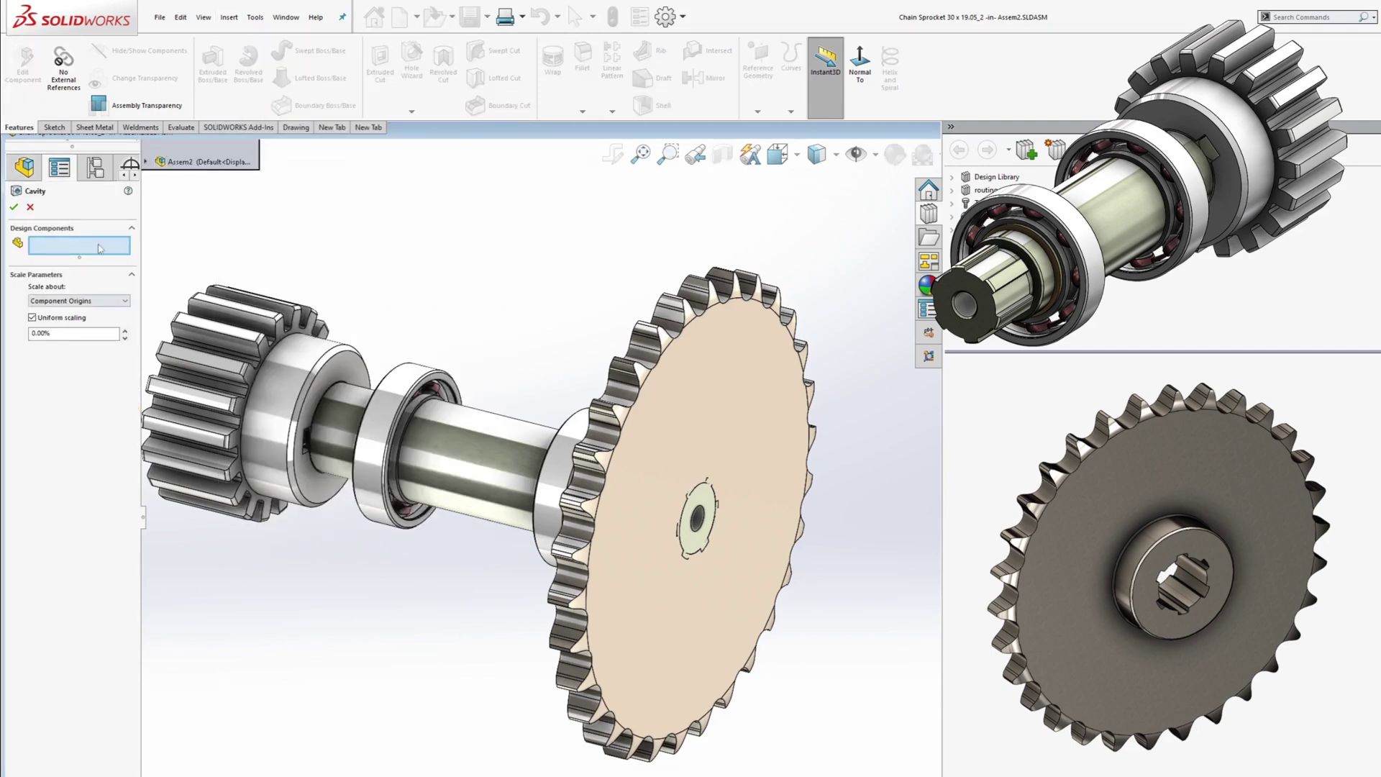
{"action": "left_click", "coordinate": [525, 447]}
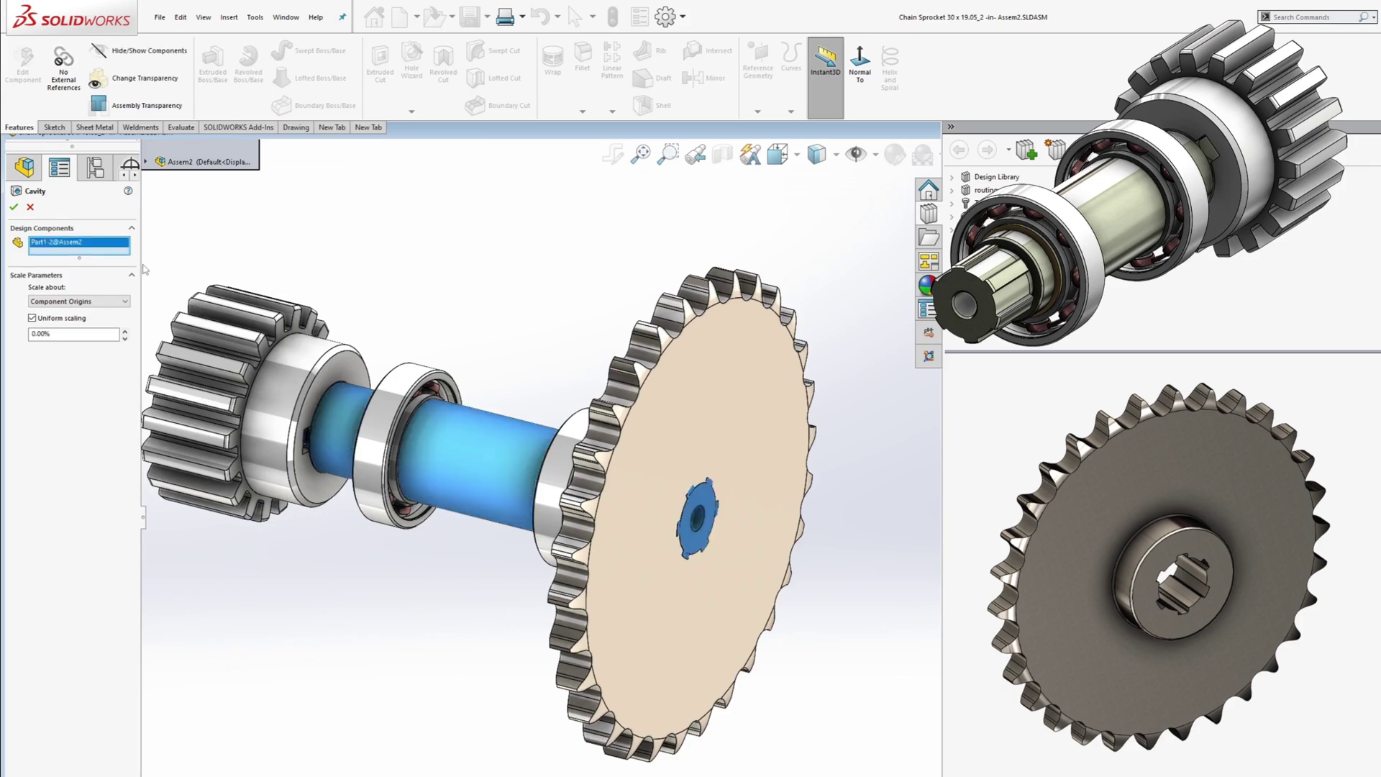
{"action": "left_click", "coordinate": [14, 205]}
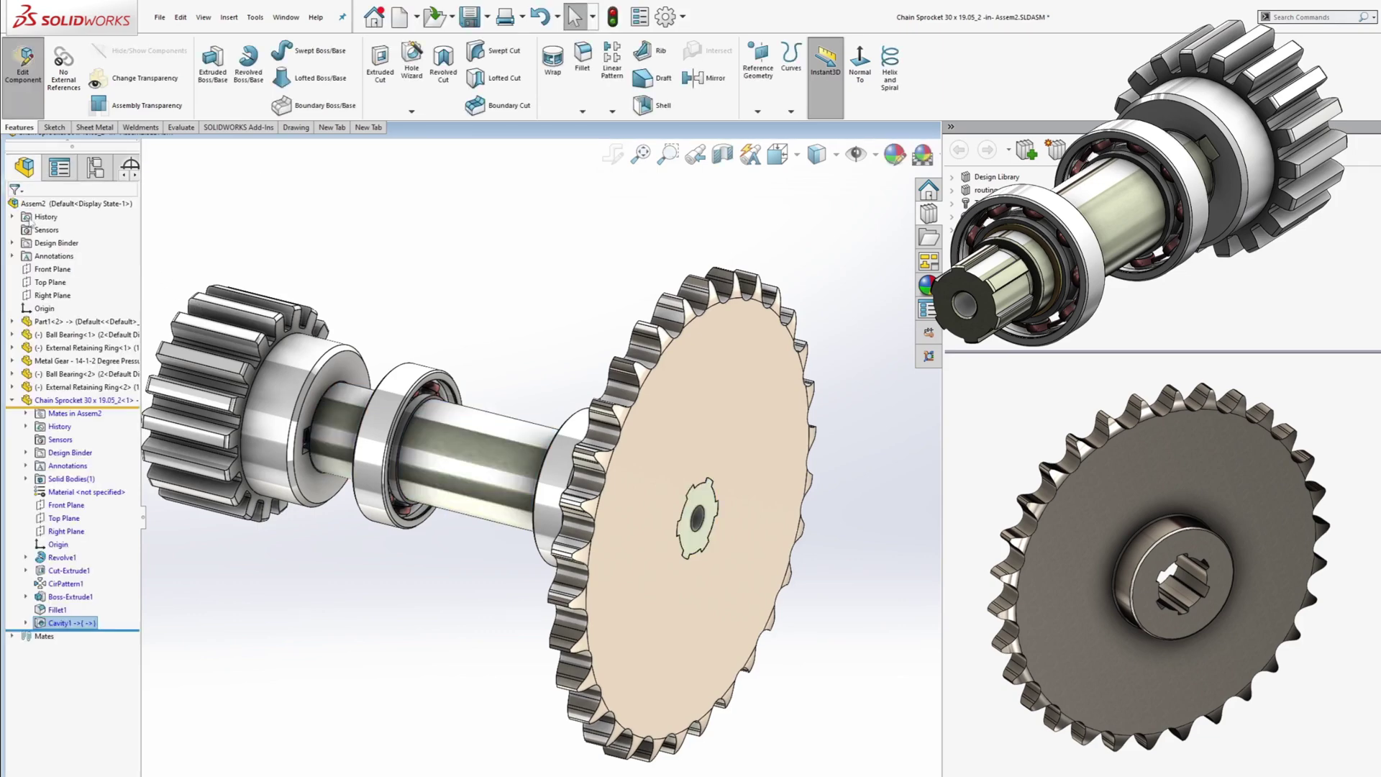
Examine the spline-shaped cut around the shaft end on the sprocket's outer face
{"action": "scroll", "coordinate": [744, 528], "scroll_direction": "down", "scroll_amount": 5}
{"action": "scroll", "coordinate": [820, 514], "scroll_direction": "up", "scroll_amount": 6}
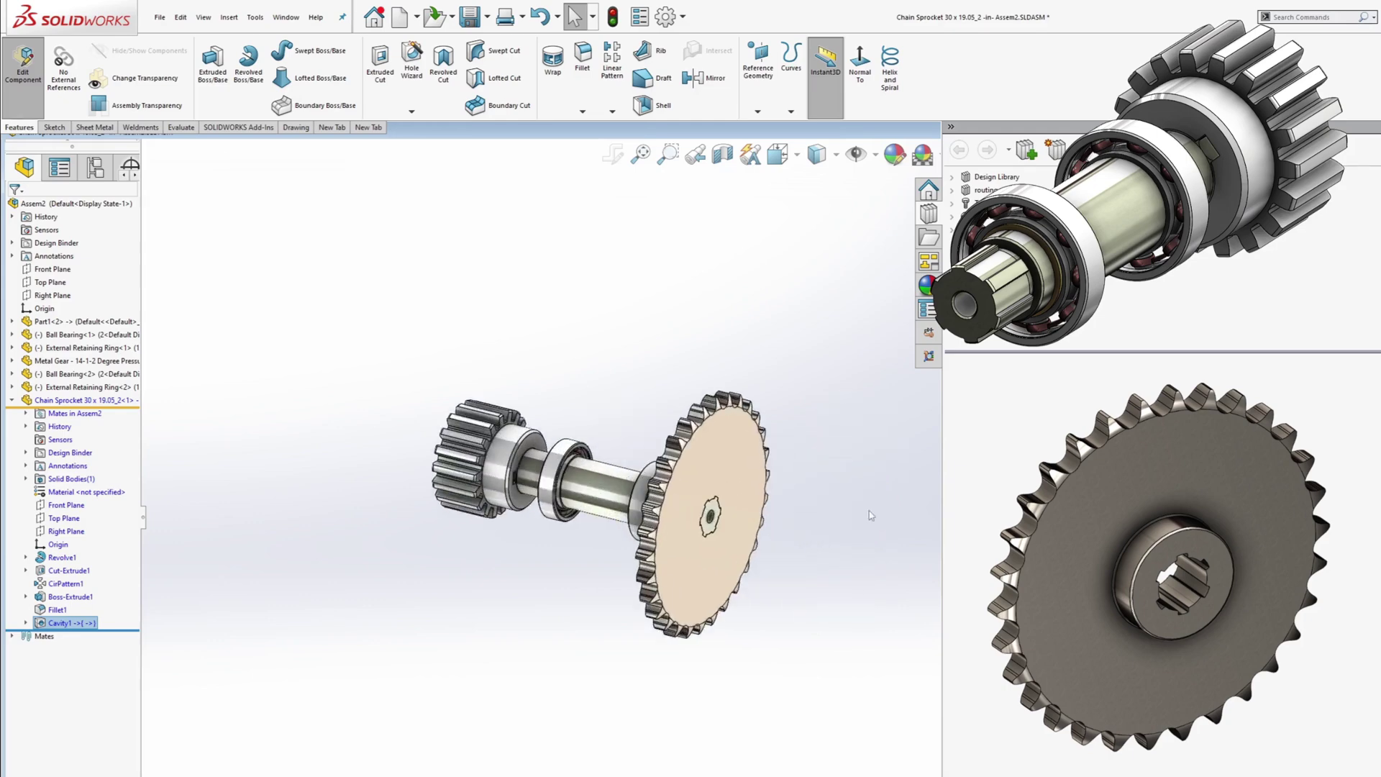
{"action": "scroll", "coordinate": [720, 602], "scroll_direction": "down", "scroll_amount": 2}
{"action": "scroll", "coordinate": [720, 603], "scroll_direction": "up", "scroll_amount": 2}
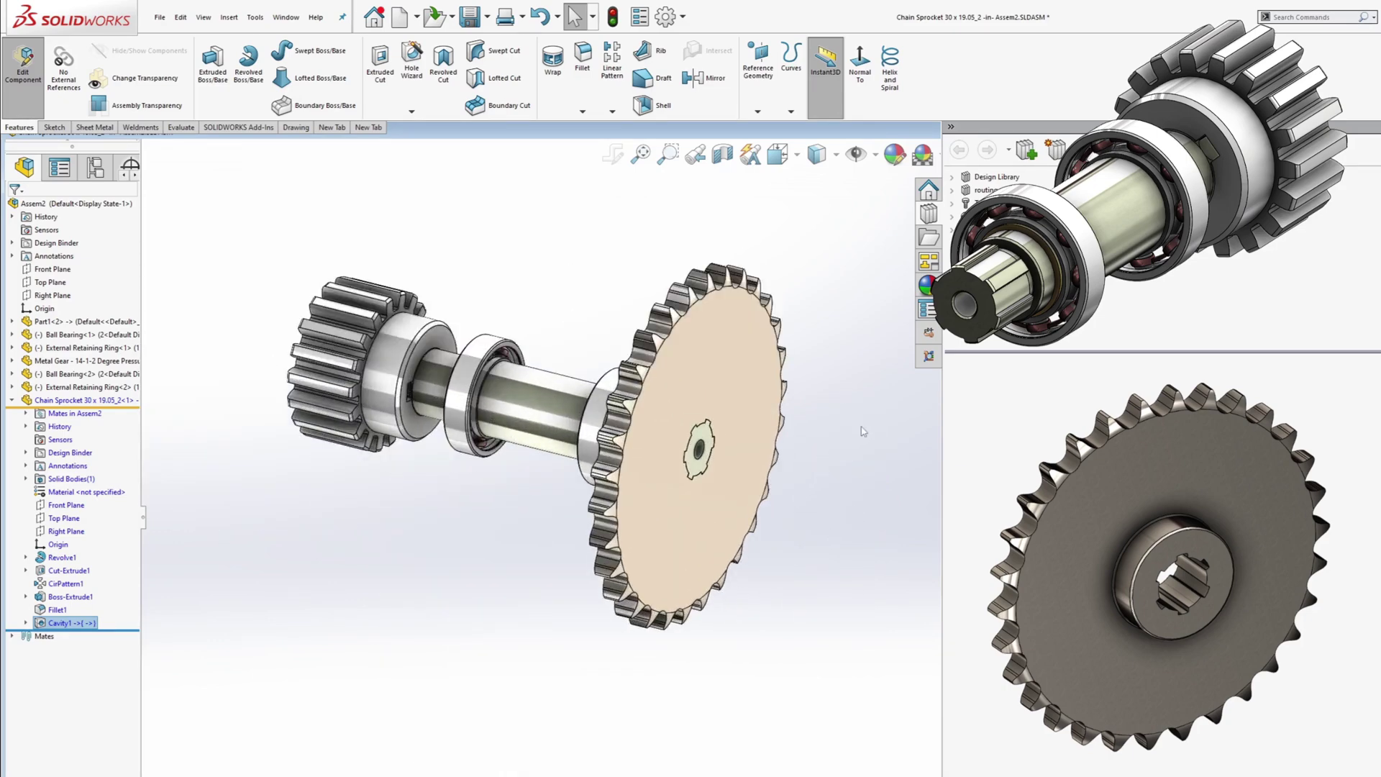
{"action": "scroll", "coordinate": [863, 435], "scroll_direction": "down", "scroll_amount": 2}
{"action": "middle_click_drag", "start_coordinate": [899, 466], "coordinate": [514, 488]}
{"action": "scroll", "coordinate": [423, 474], "scroll_direction": "up", "scroll_amount": 5}
{"action": "scroll", "coordinate": [797, 514], "scroll_direction": "down", "scroll_amount": 5}
{"action": "left_click", "coordinate": [693, 434]}
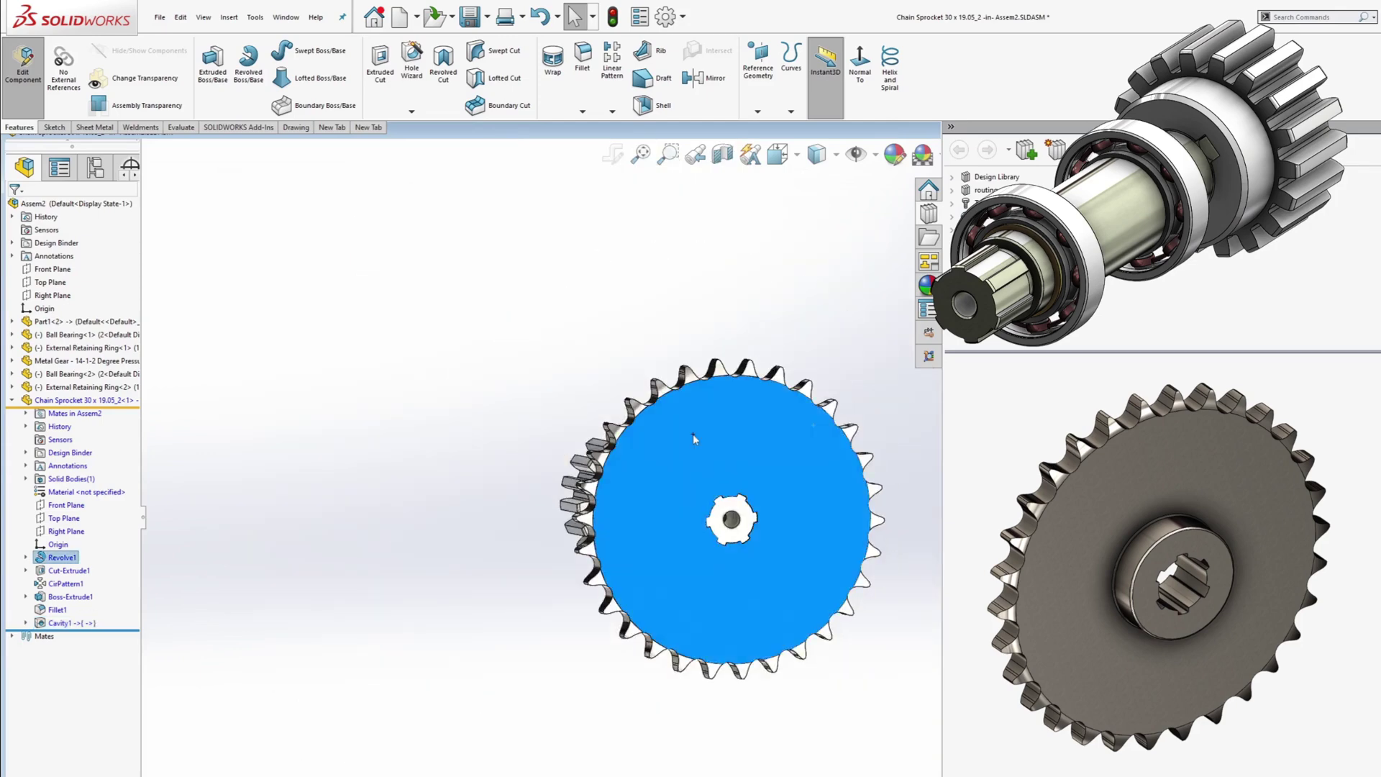
Open the chain sprocket part on its own, showing its hub and splined bore up close
{"action": "right_click", "coordinate": [692, 434]}
{"action": "left_click", "coordinate": [698, 320]}
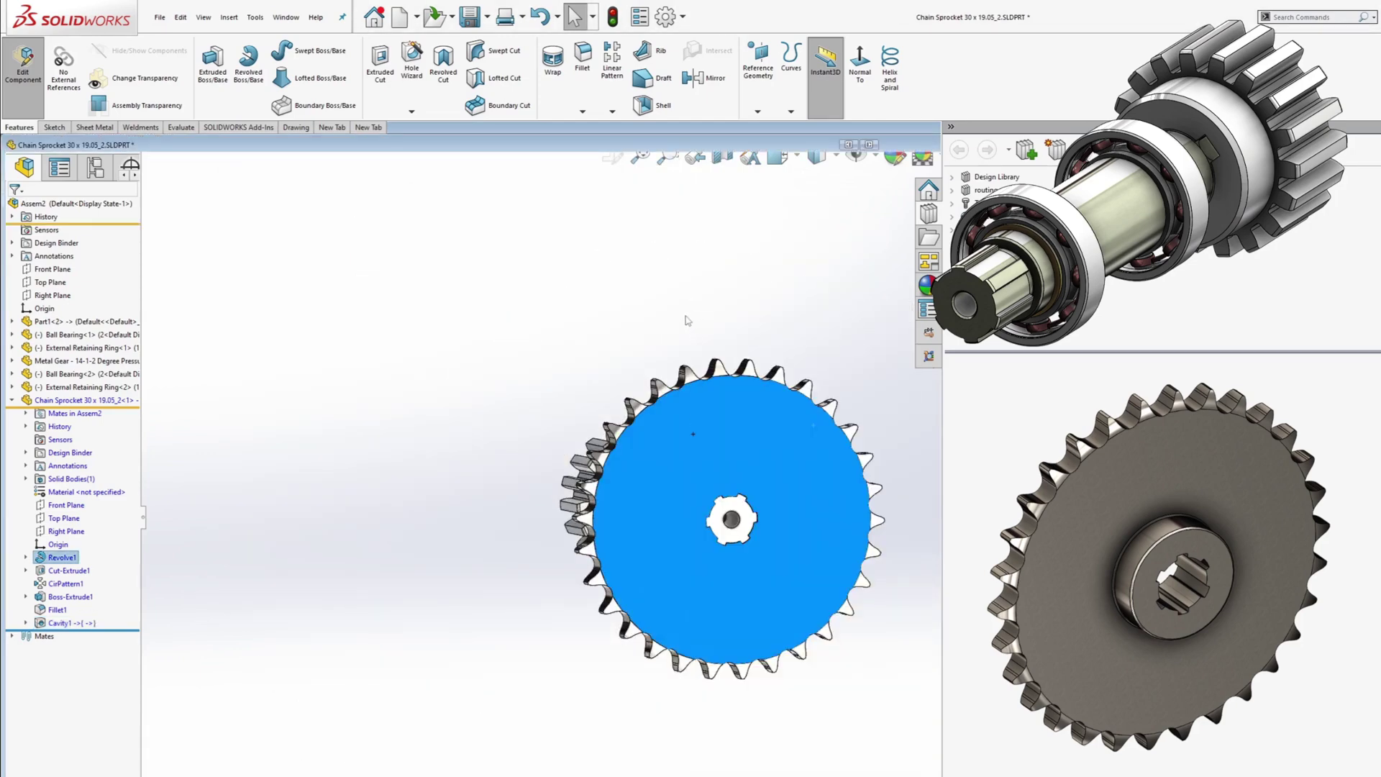
{"action": "scroll", "coordinate": [817, 539], "scroll_direction": "down", "scroll_amount": 3}
{"action": "scroll", "coordinate": [755, 541], "scroll_direction": "up", "scroll_amount": 1}
{"action": "middle_click_drag", "start_coordinate": [755, 541], "coordinate": [572, 550]}
{"action": "scroll", "coordinate": [798, 532], "scroll_direction": "down", "scroll_amount": 5}
{"action": "scroll", "coordinate": [878, 580], "scroll_direction": "up", "scroll_amount": 5}
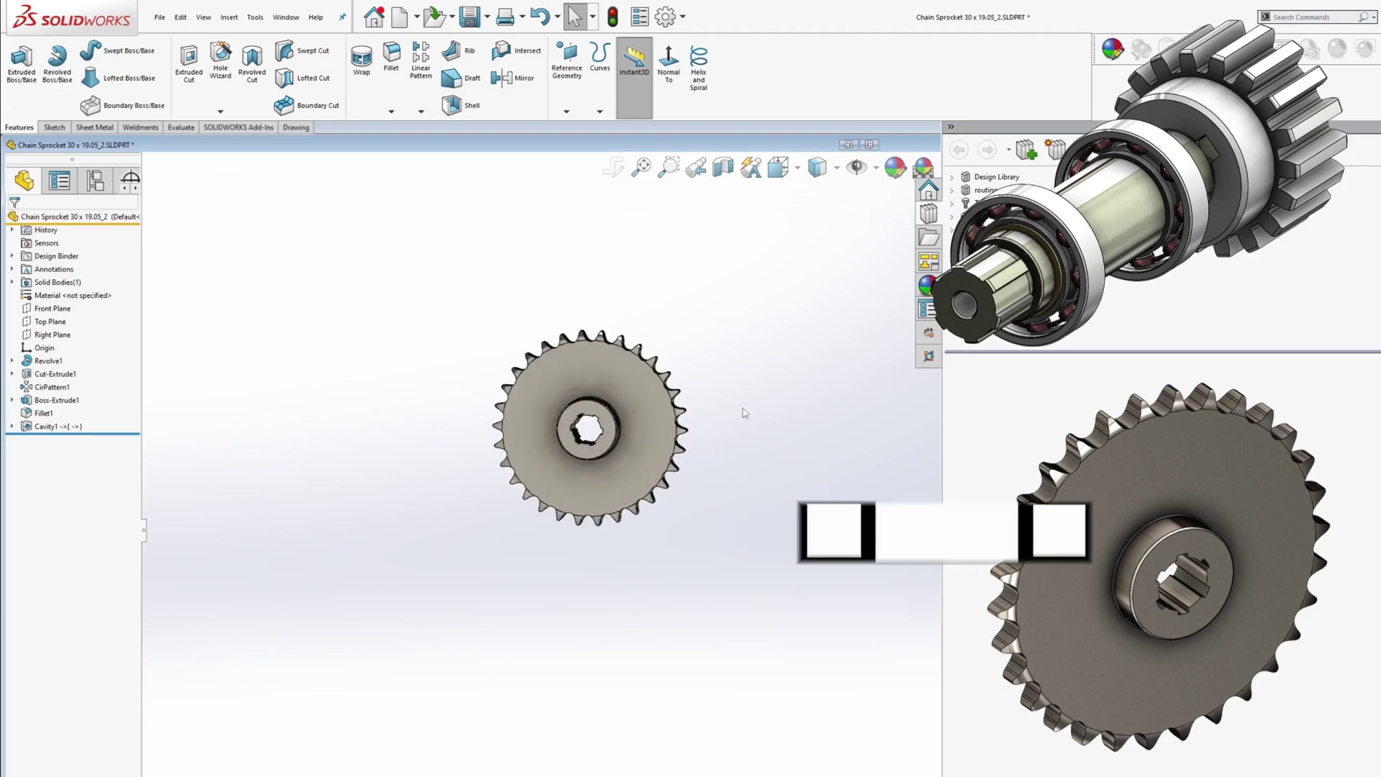
{"action": "scroll", "coordinate": [745, 412], "scroll_direction": "up", "scroll_amount": 3}
{"action": "scroll", "coordinate": [423, 373], "scroll_direction": "up", "scroll_amount": 3}
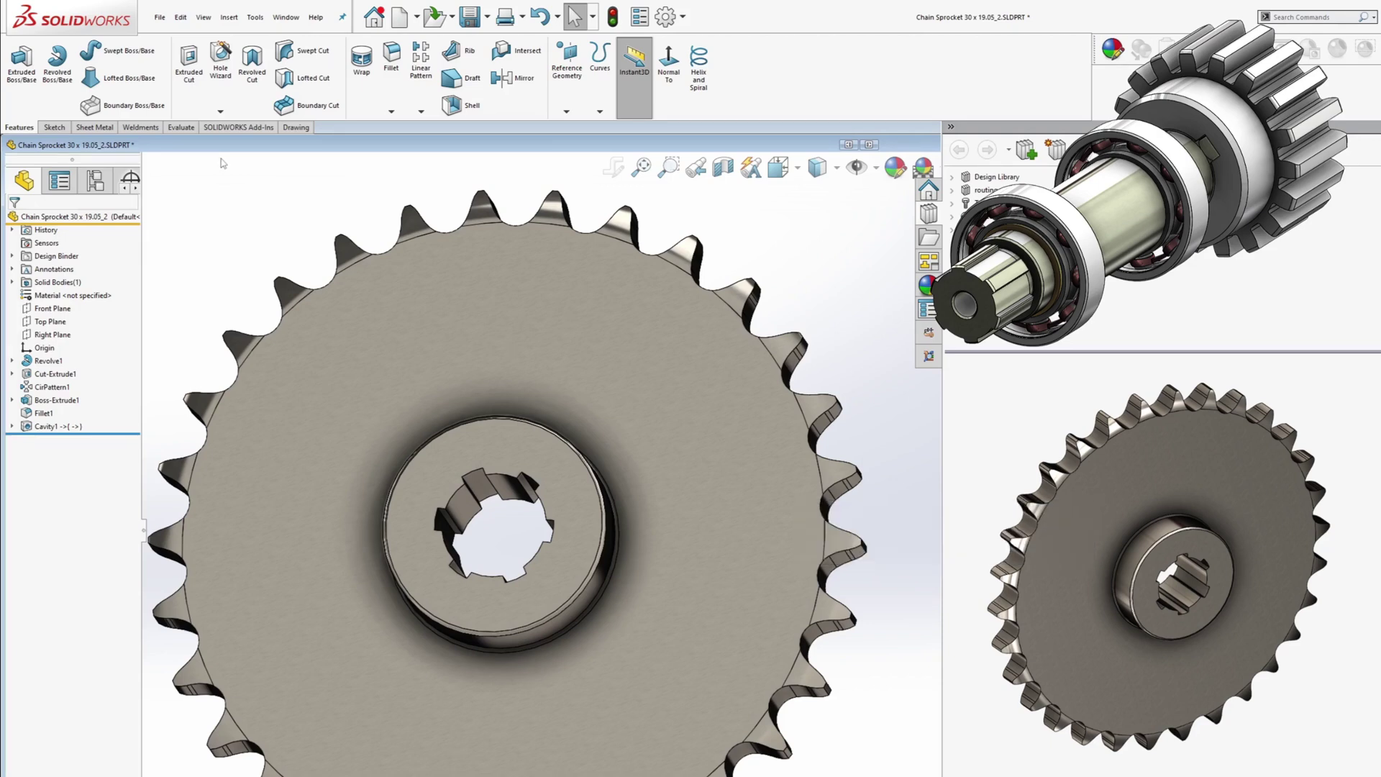
Set up a Move Face offset of 0.25 mm with flipped direction on the outer face of one spline groove in the bore
{"action": "left_click", "coordinate": [229, 19]}
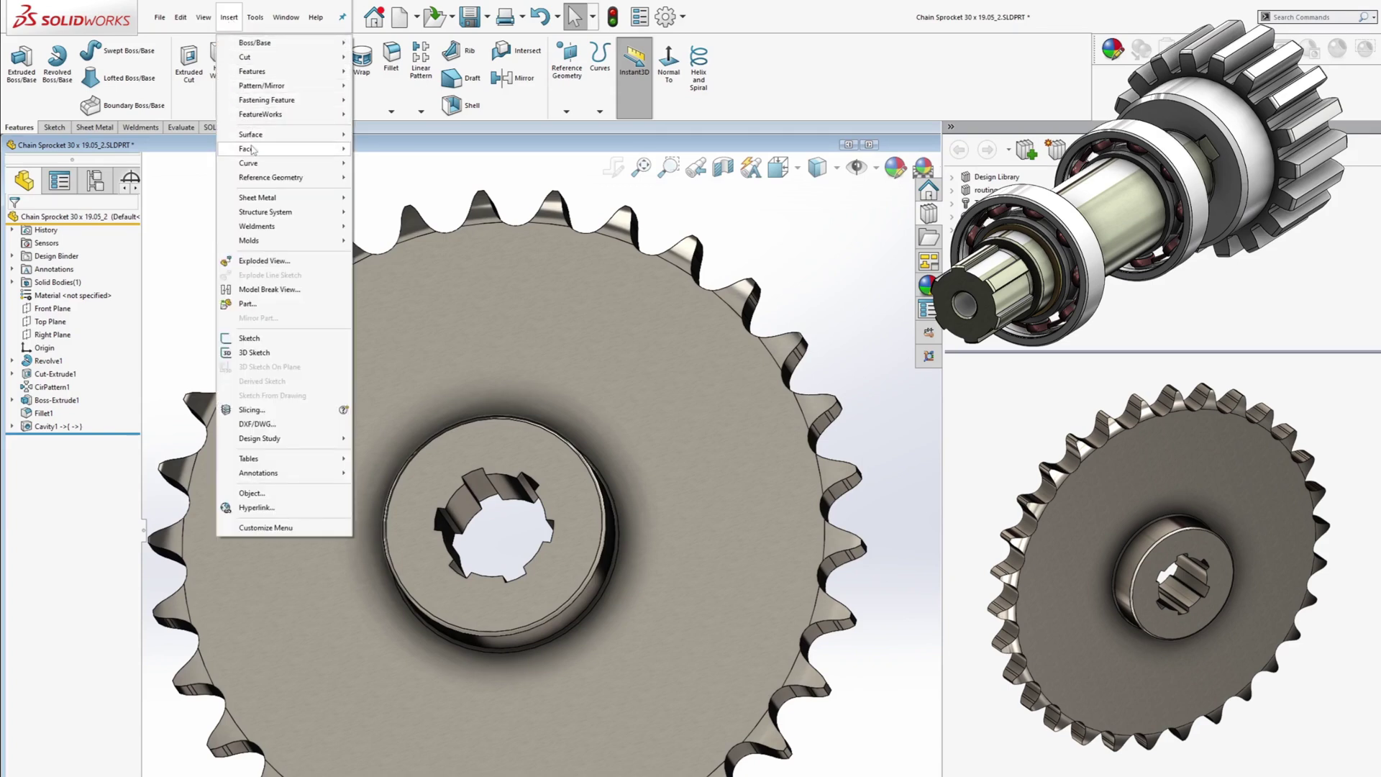
{"action": "mouse_move", "coordinate": [252, 149]}
{"action": "left_click", "coordinate": [383, 177]}
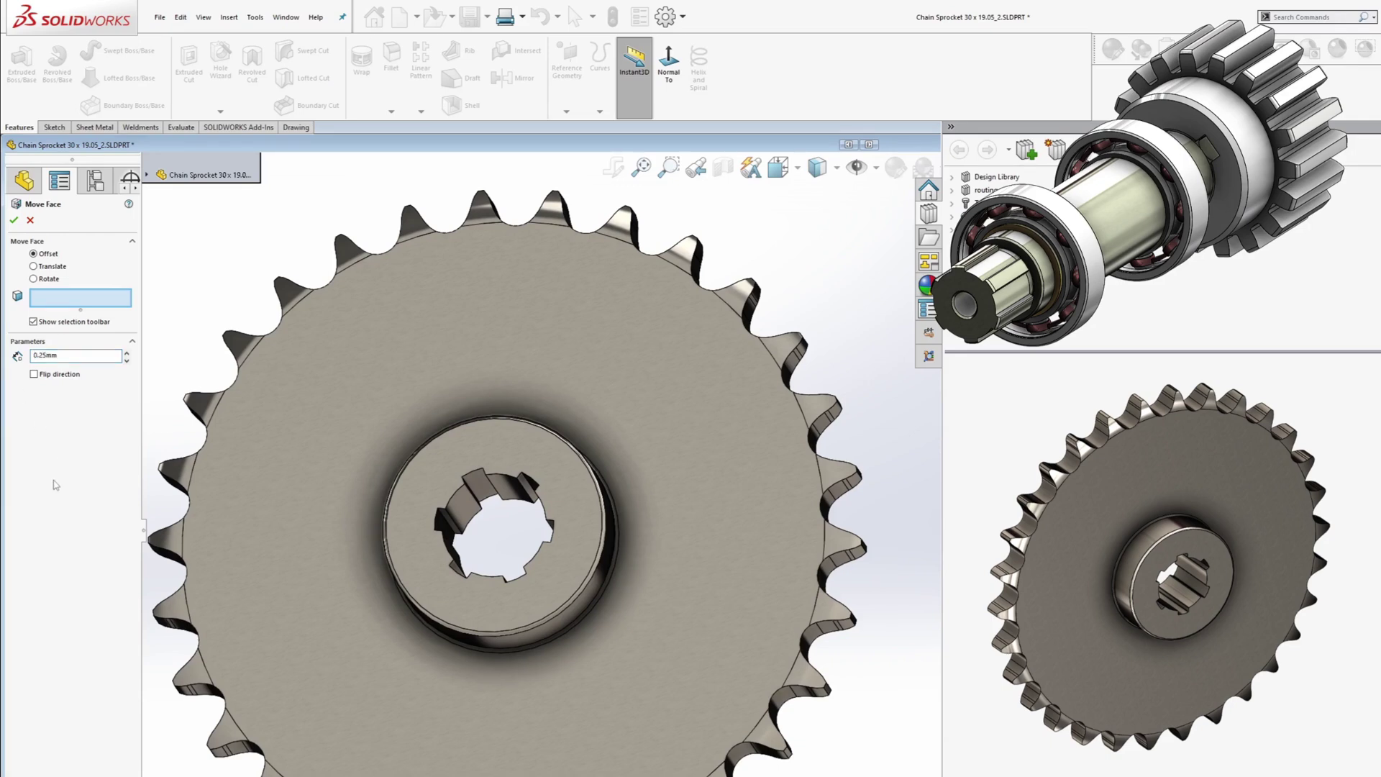
{"action": "scroll", "coordinate": [501, 519], "scroll_direction": "down", "scroll_amount": 3}
{"action": "left_click", "coordinate": [528, 441]}
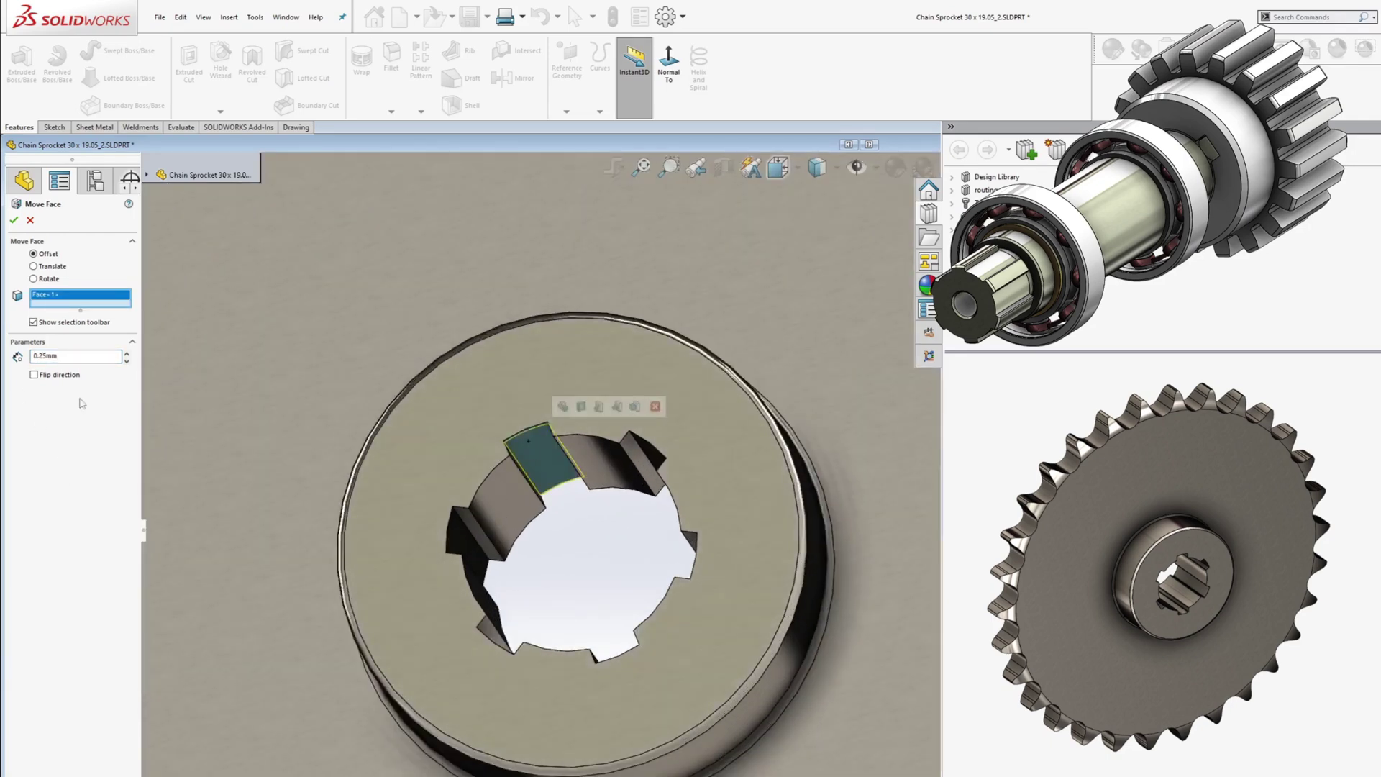
{"action": "left_click", "coordinate": [33, 374]}
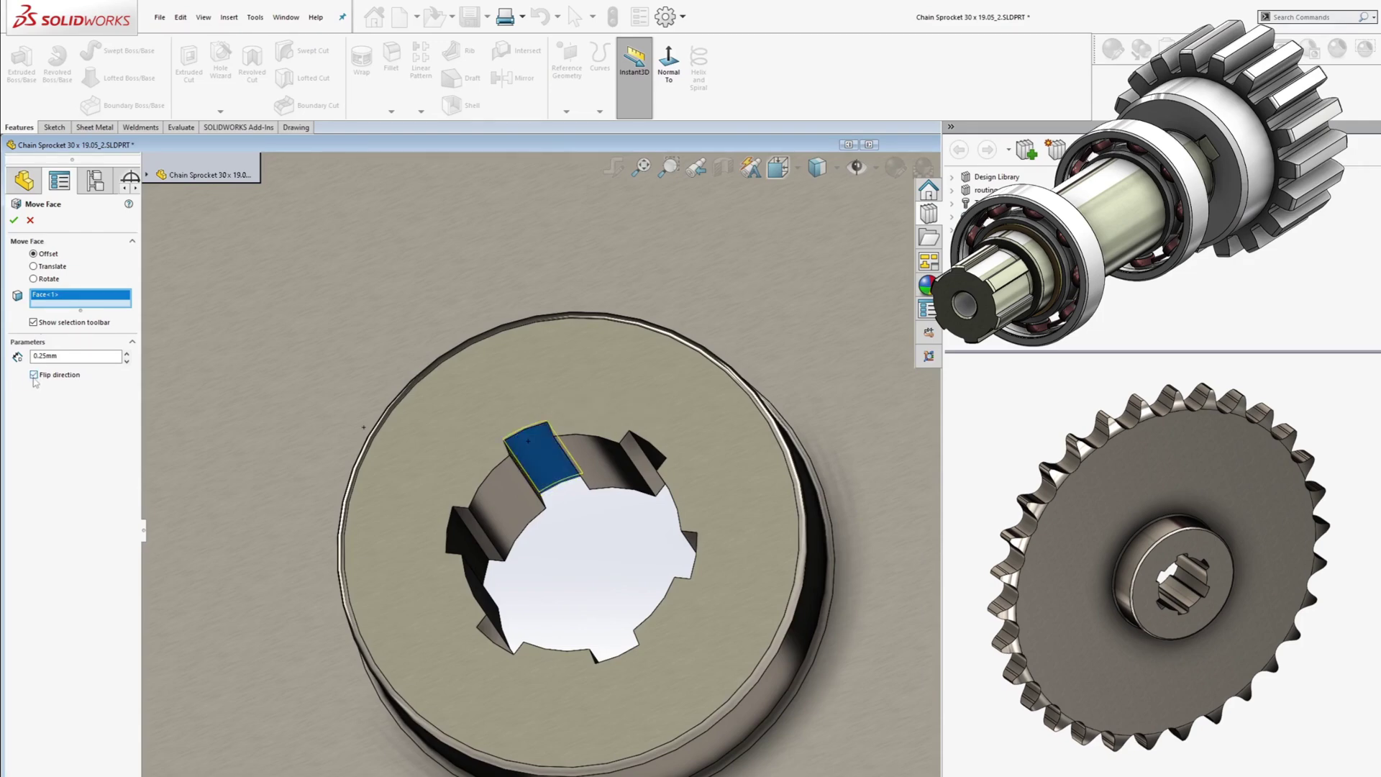
Add the outer faces of the other five spline grooves to the offset and apply the Move Face
{"action": "left_click", "coordinate": [468, 548]}
{"action": "middle_click_drag", "start_coordinate": [494, 613], "coordinate": [640, 682]}
{"action": "left_click", "coordinate": [521, 676]}
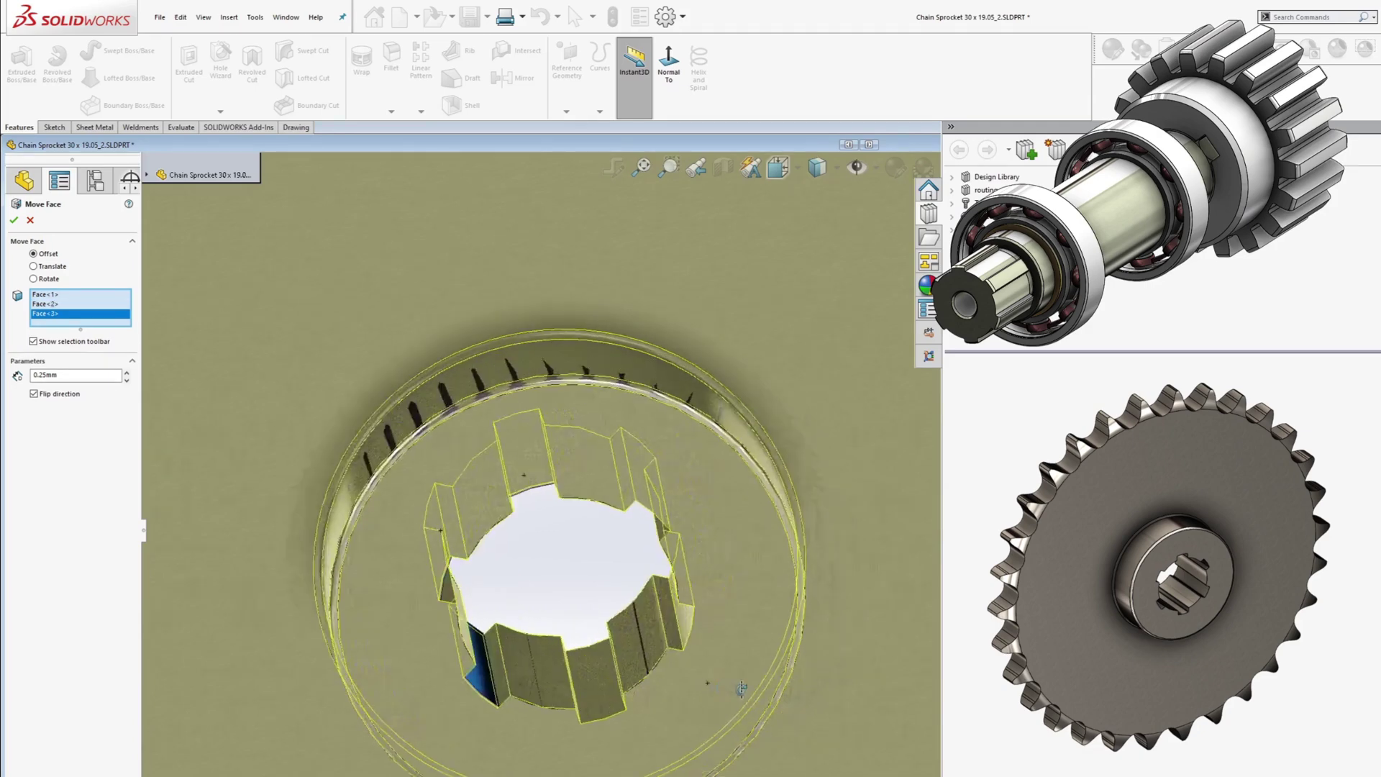
{"action": "left_click", "coordinate": [601, 681]}
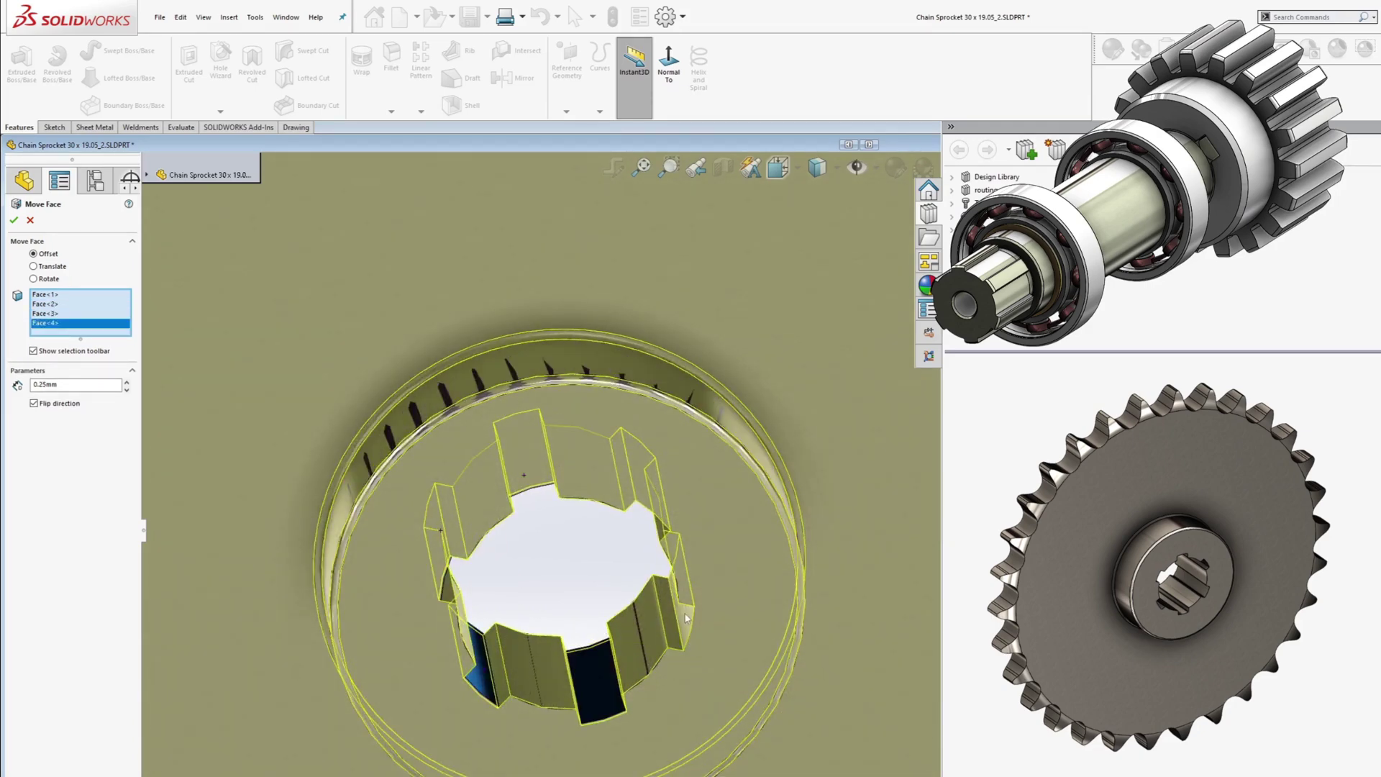
{"action": "left_click", "coordinate": [686, 618]}
{"action": "middle_click_drag", "start_coordinate": [686, 617], "coordinate": [695, 498]}
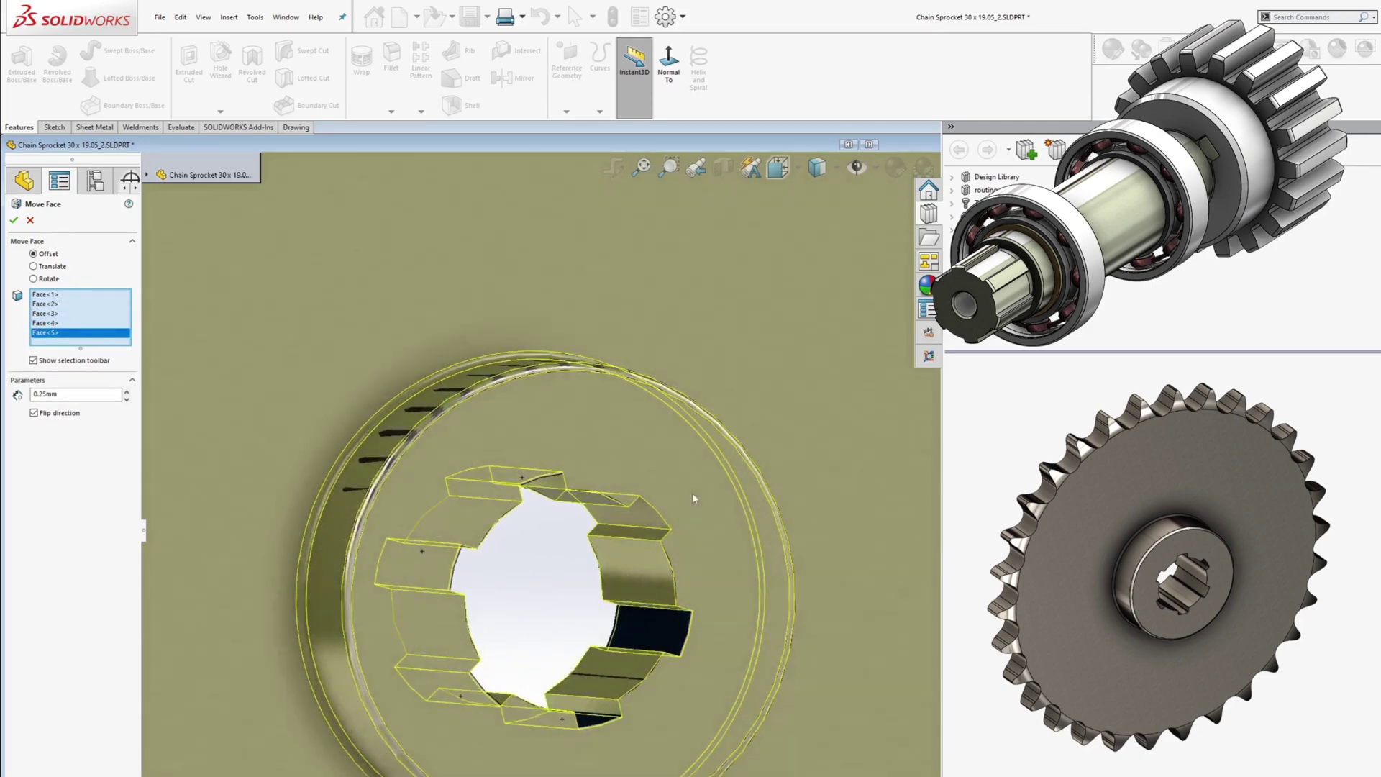
{"action": "left_click", "coordinate": [641, 519]}
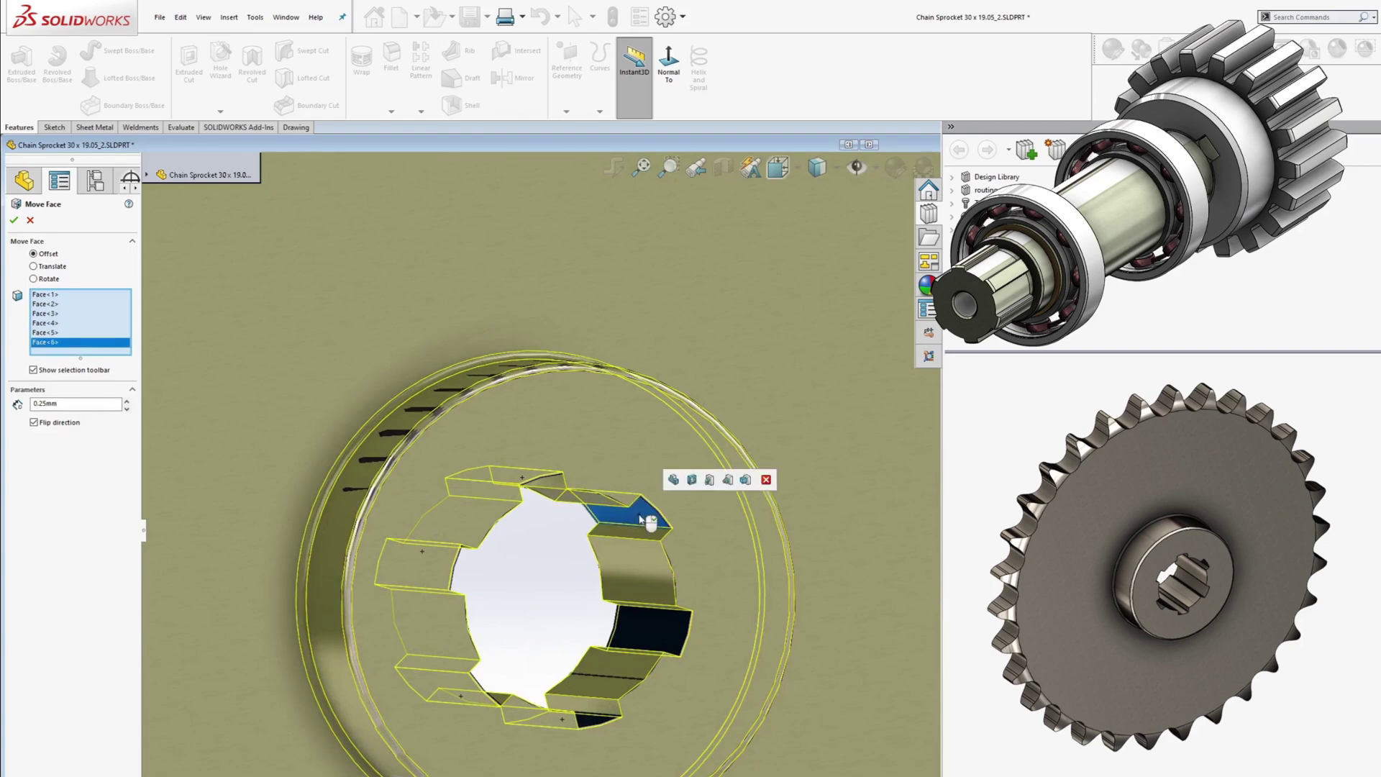
{"action": "left_click", "coordinate": [13, 221]}
{"action": "scroll", "coordinate": [829, 569], "scroll_direction": "up", "scroll_amount": 3}
{"action": "scroll", "coordinate": [828, 569], "scroll_direction": "down", "scroll_amount": 3}
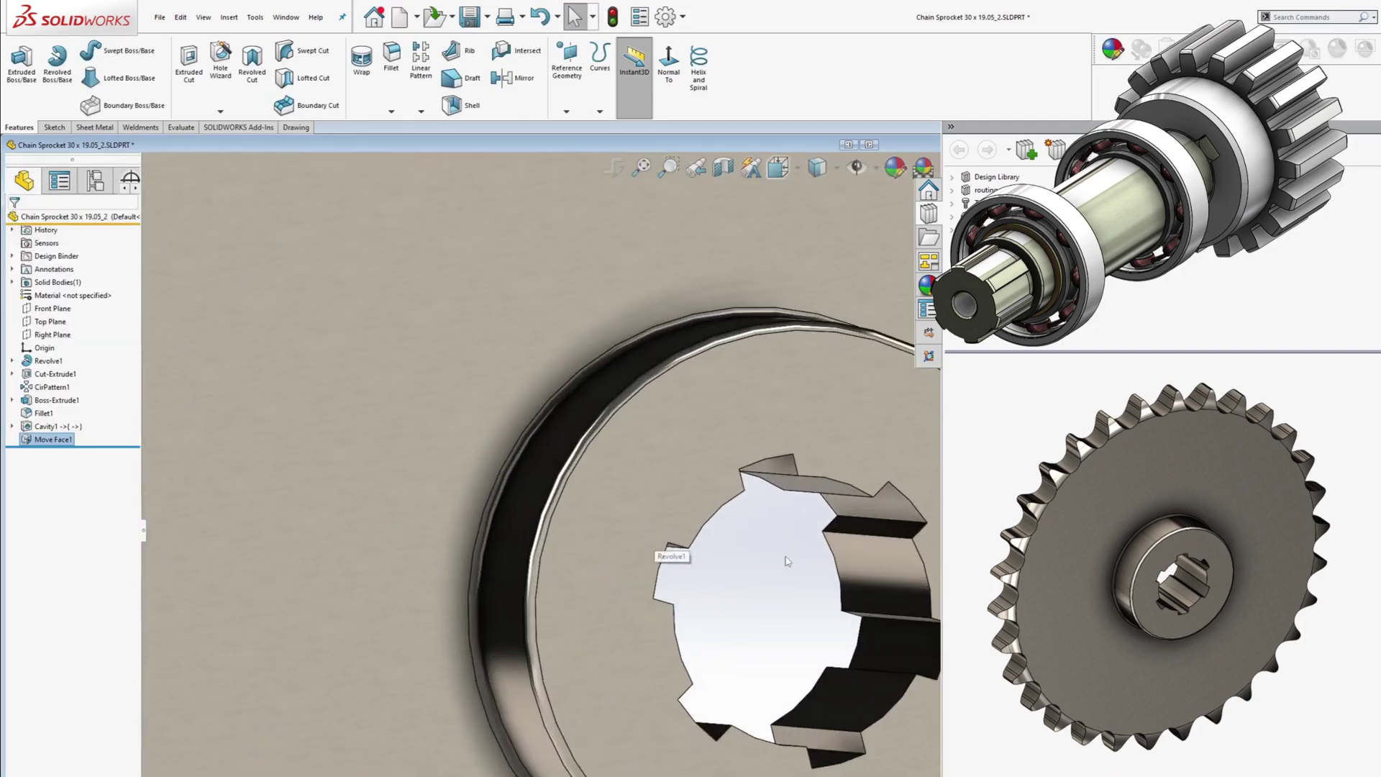
{"action": "scroll", "coordinate": [829, 568], "scroll_direction": "up", "scroll_amount": 3}
{"action": "scroll", "coordinate": [829, 568], "scroll_direction": "up", "scroll_amount": 3}
{"action": "scroll", "coordinate": [891, 574], "scroll_direction": "down", "scroll_amount": 2}
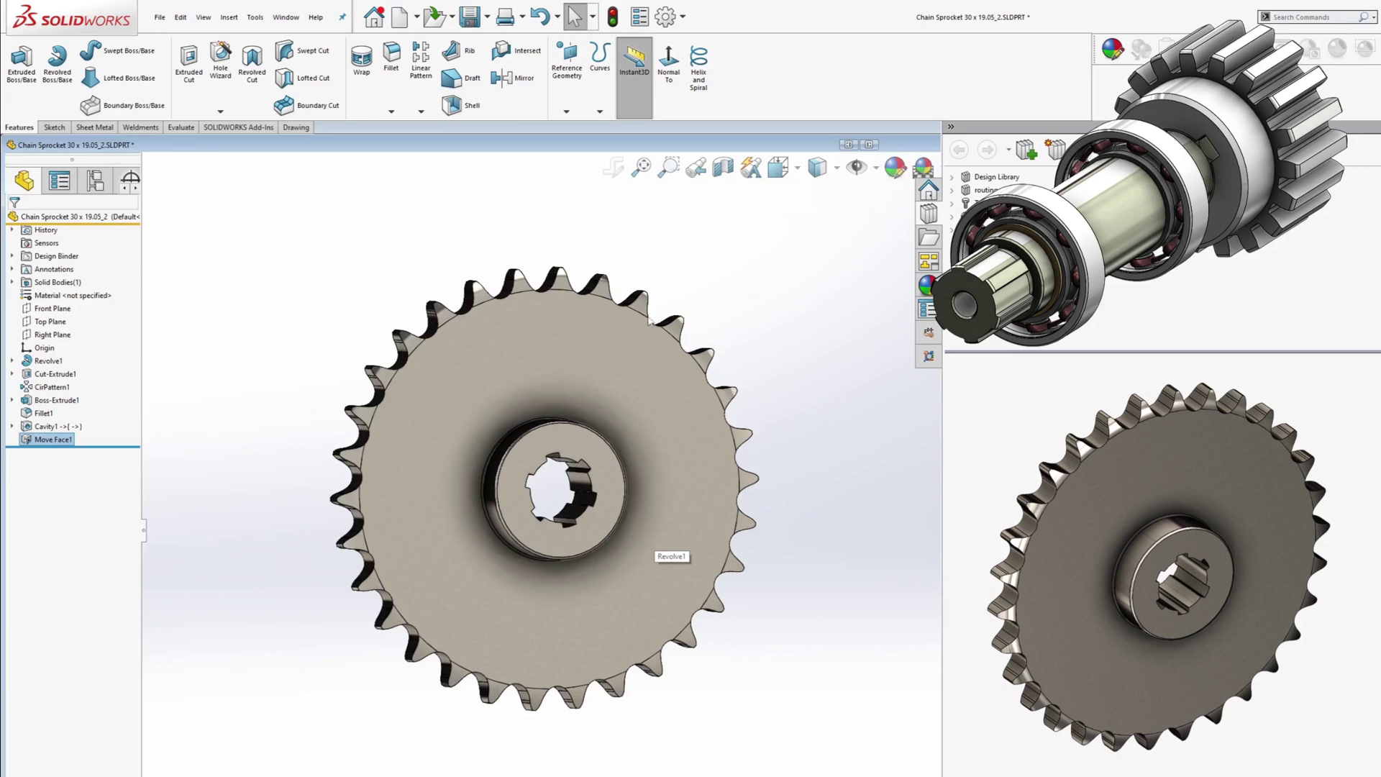
Start a distance-angle Chamfer on the sprocket with a distance of 0.3 mm
{"action": "left_click", "coordinate": [391, 112]}
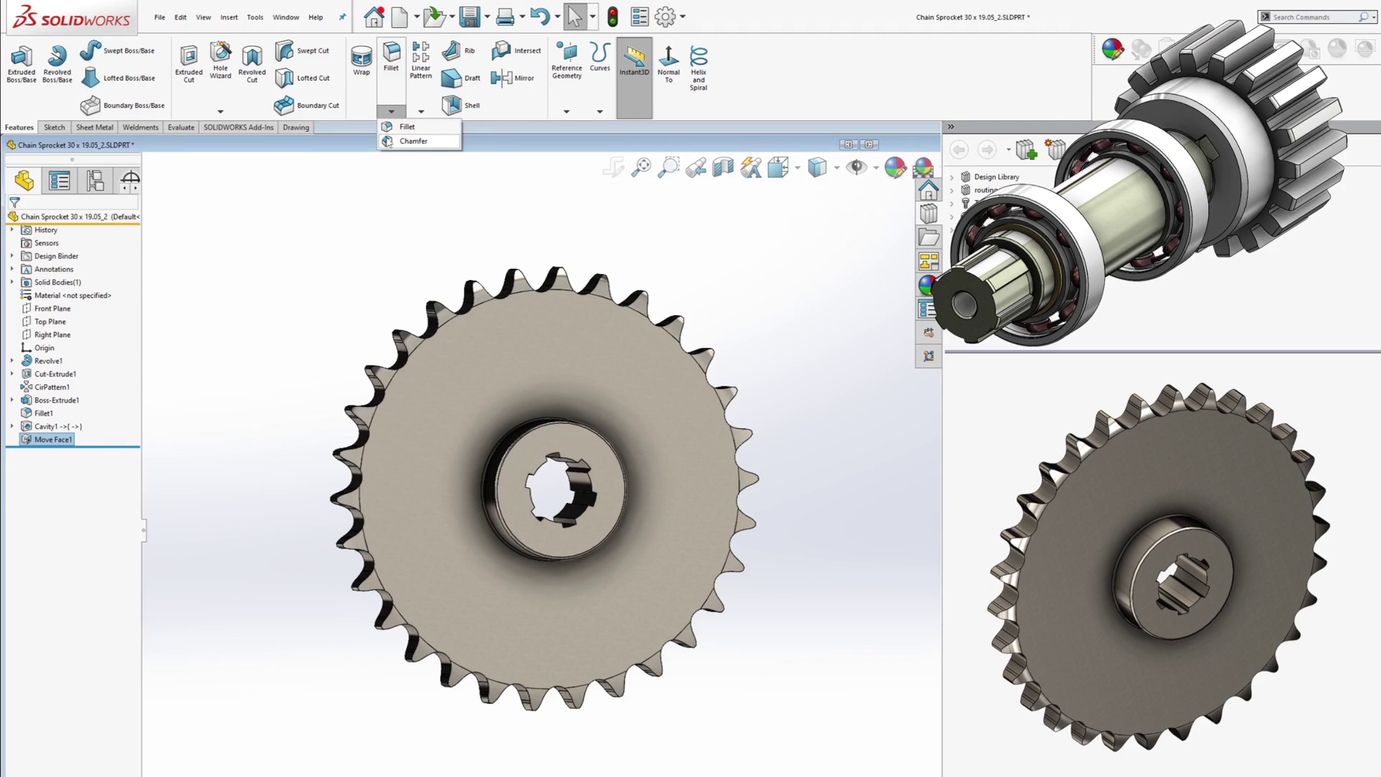
{"action": "left_click", "coordinate": [414, 141]}
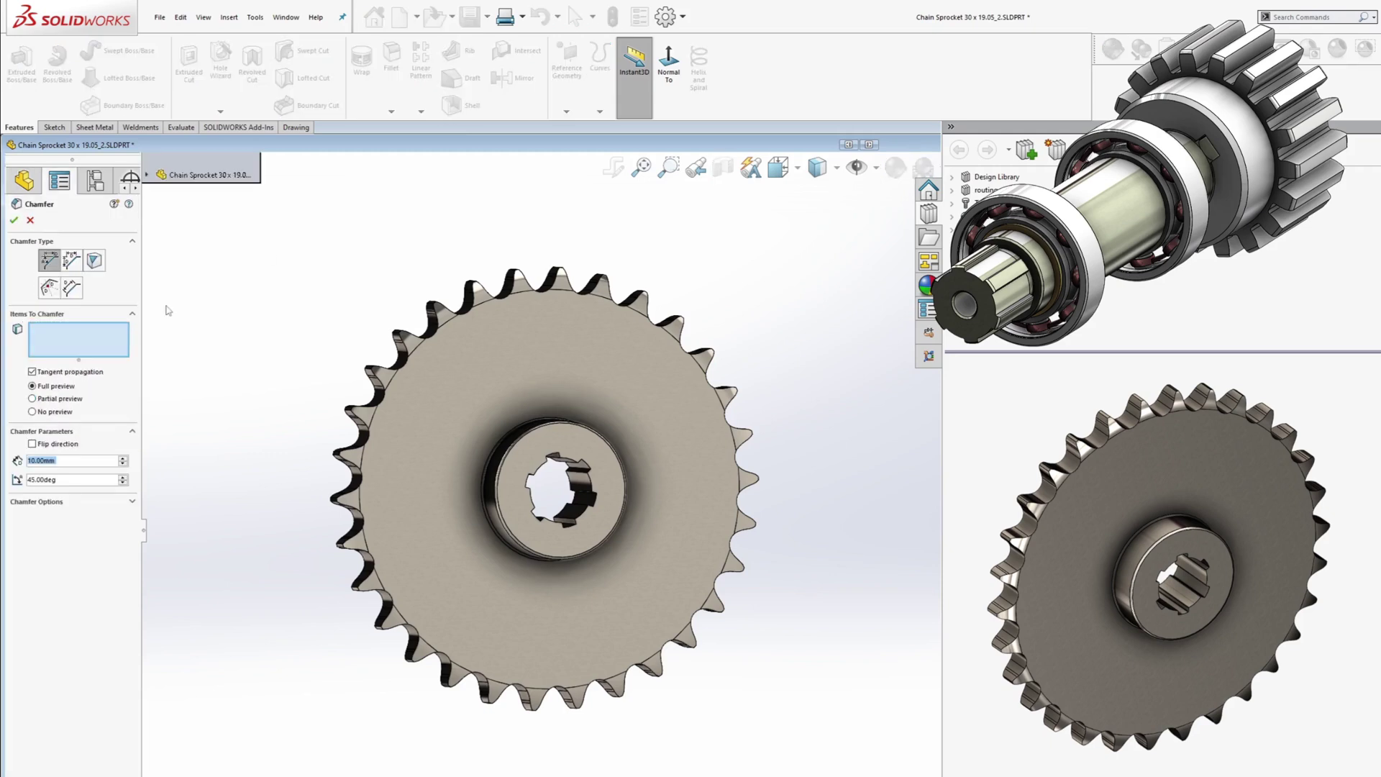
{"action": "type", "text": "0."}
{"action": "type", "text": "3"}
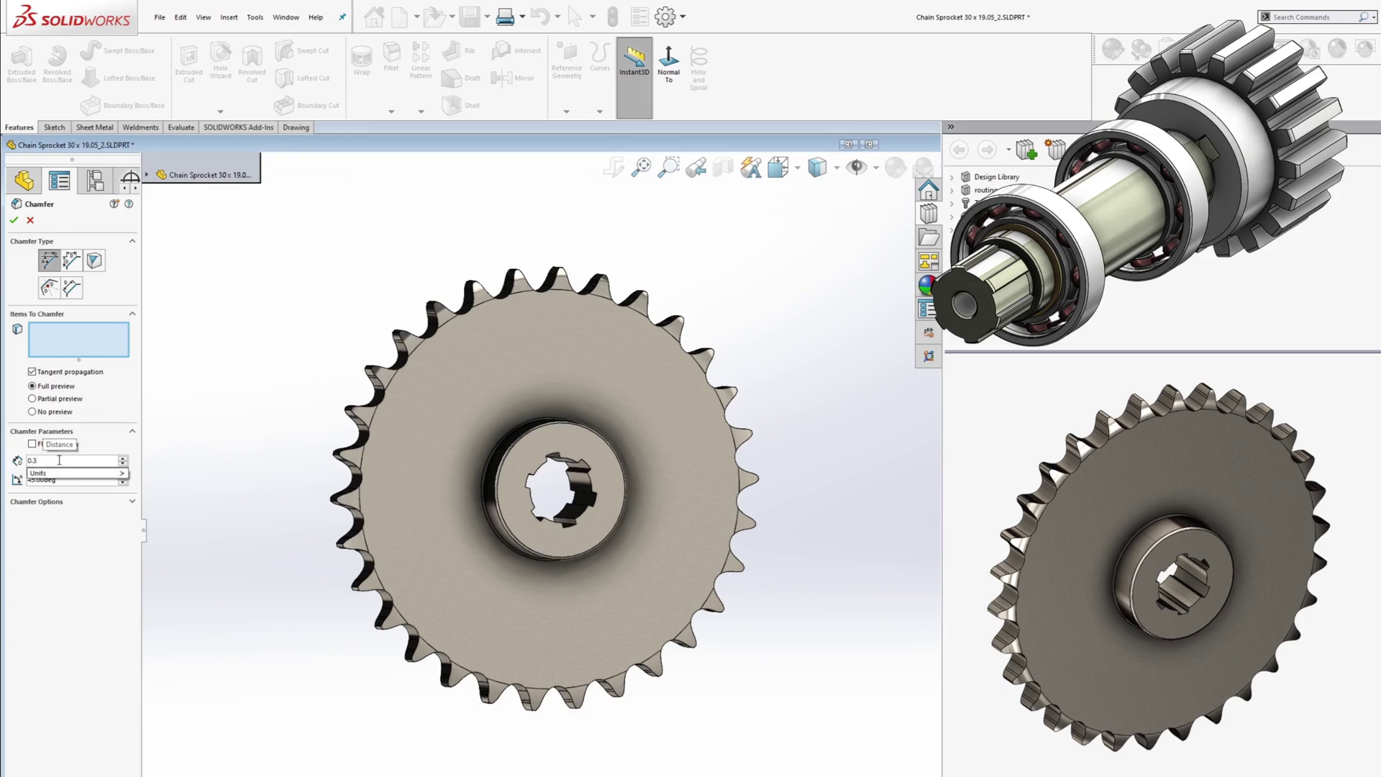
{"action": "key", "text": "Return"}
Select the two lengthwise edges along one side wall of a spline groove for the chamfer
{"action": "middle_click_drag", "start_coordinate": [233, 359], "coordinate": [309, 400]}
{"action": "scroll", "coordinate": [497, 432], "scroll_direction": "down", "scroll_amount": 6}
{"action": "left_click", "coordinate": [742, 580]}
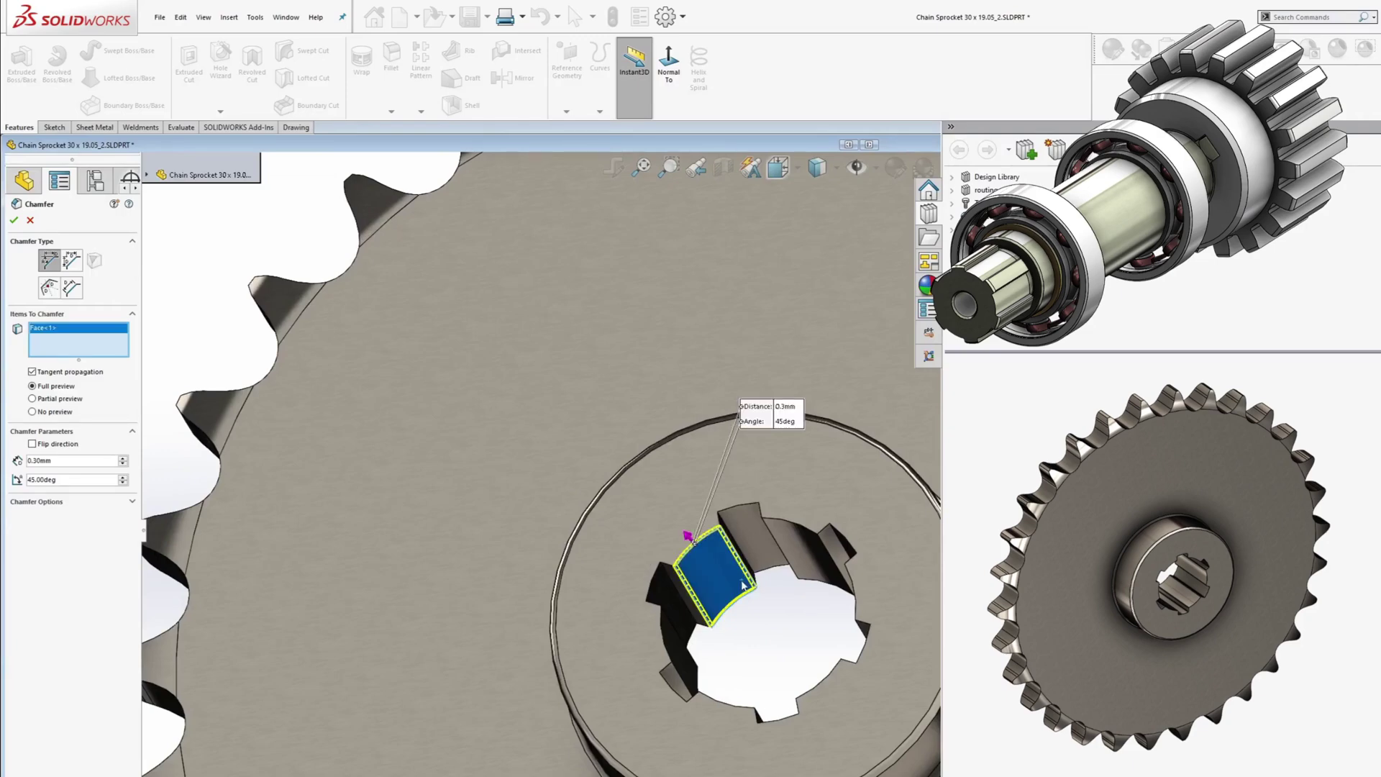
{"action": "left_click", "coordinate": [721, 564]}
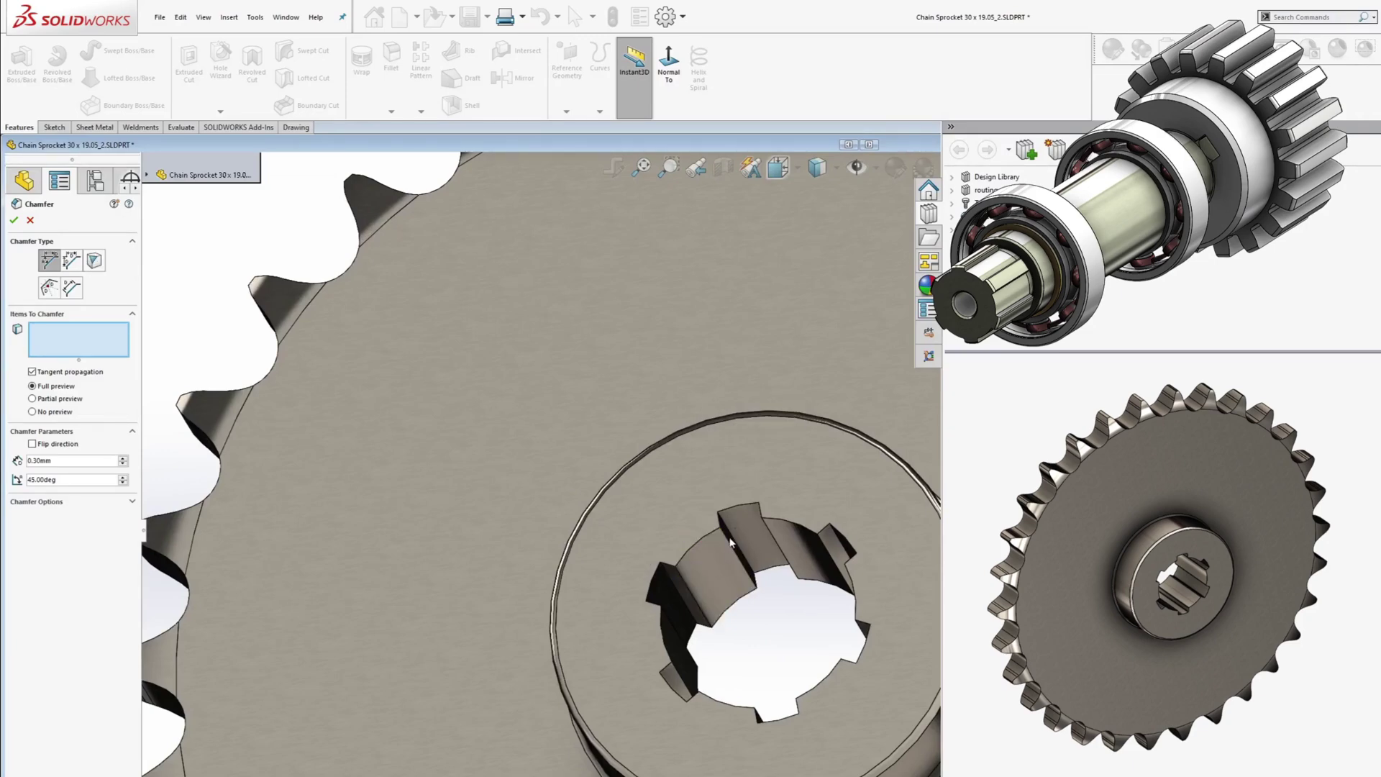
{"action": "left_click", "coordinate": [730, 544]}
{"action": "scroll", "coordinate": [735, 479], "scroll_direction": "down", "scroll_amount": 8}
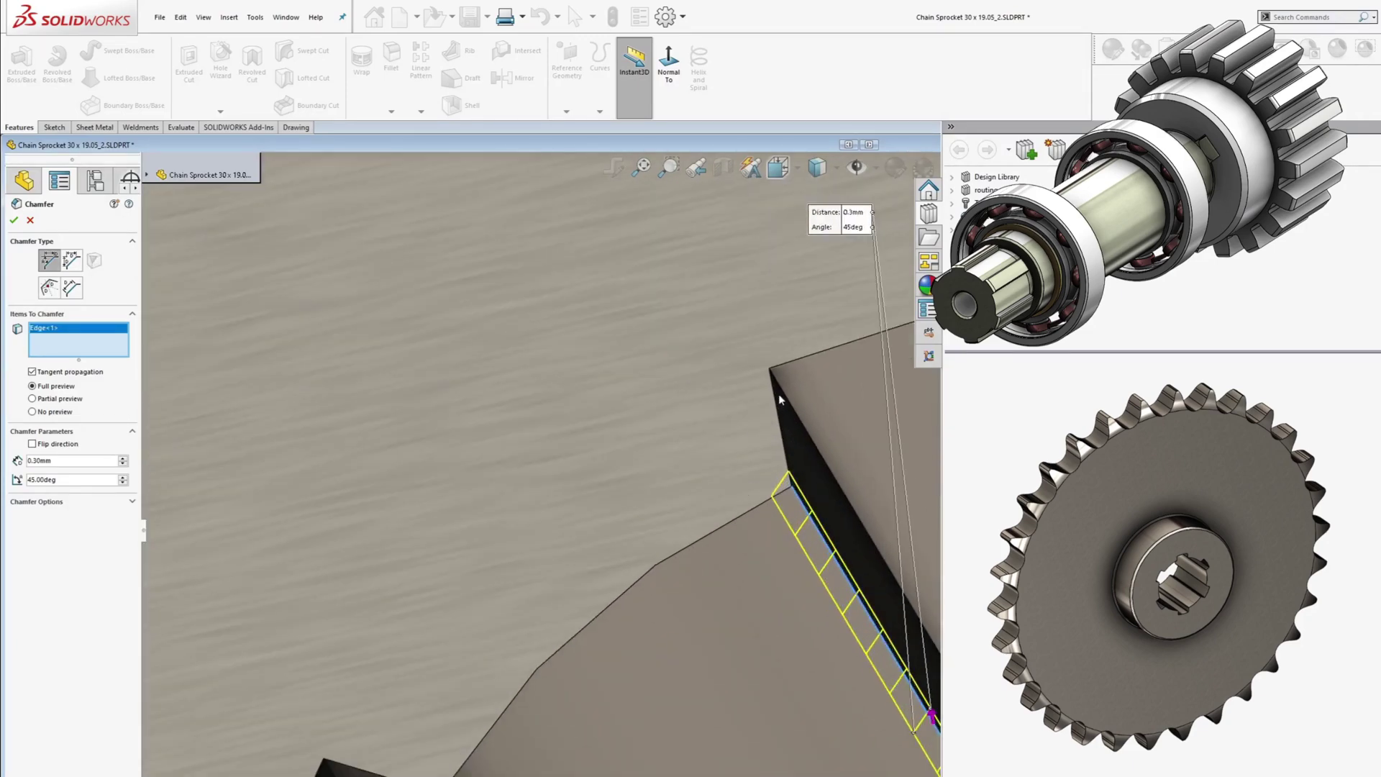
{"action": "left_click", "coordinate": [860, 572]}
{"action": "scroll", "coordinate": [603, 435], "scroll_direction": "up", "scroll_amount": 5}
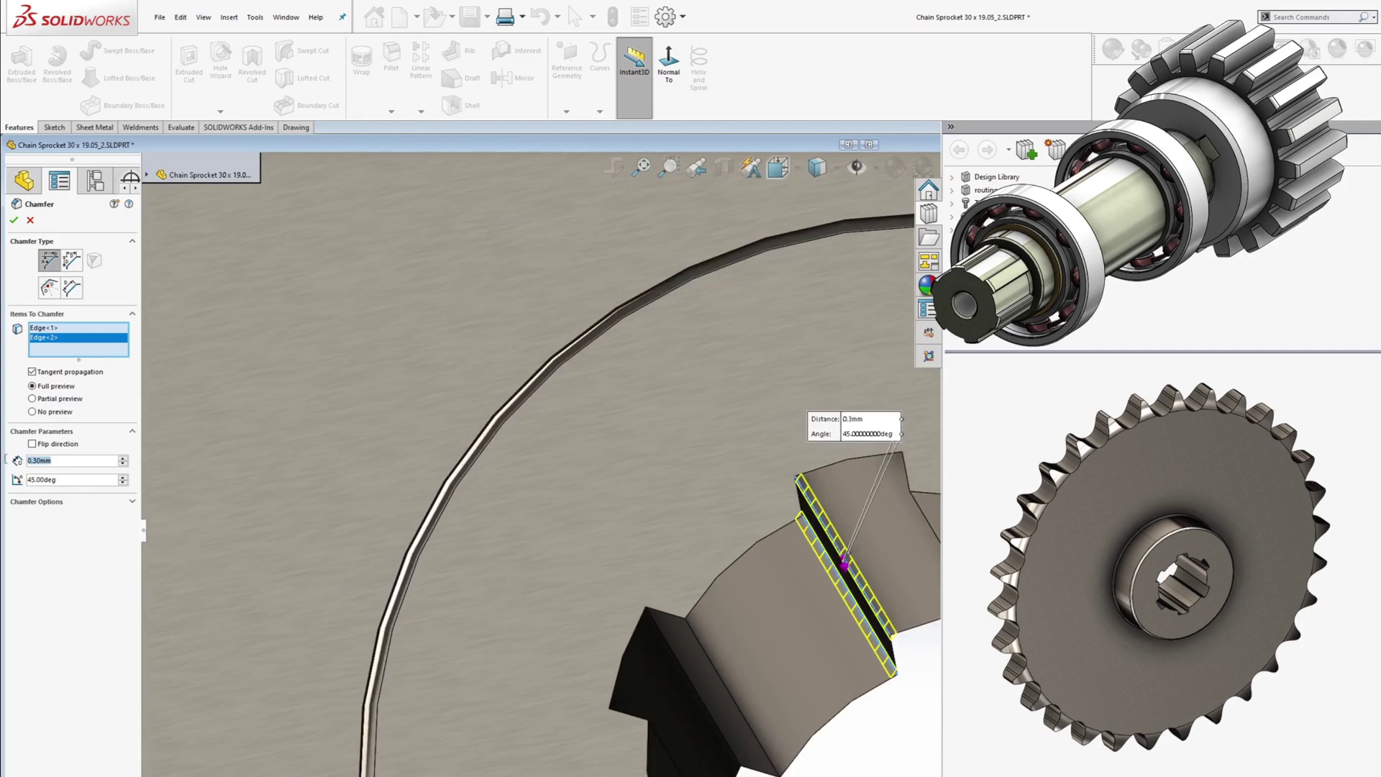
Set the chamfer distance to 0.2 mm and add the two lengthwise edges of the same groove's opposite side wall
{"action": "type", "text": "0.2"}
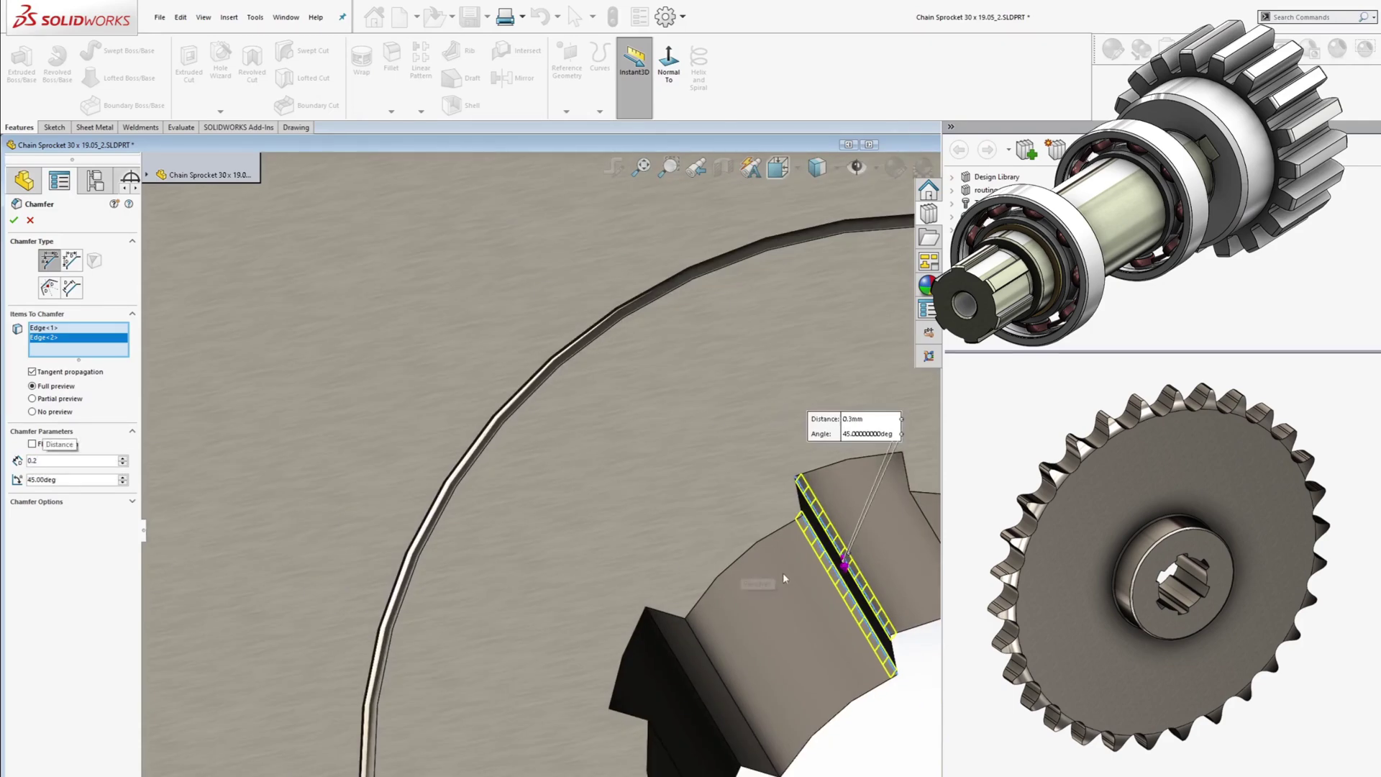
{"action": "key", "text": "Return"}
{"action": "middle_click_drag", "start_coordinate": [784, 578], "coordinate": [857, 531]}
{"action": "left_click", "coordinate": [856, 533]}
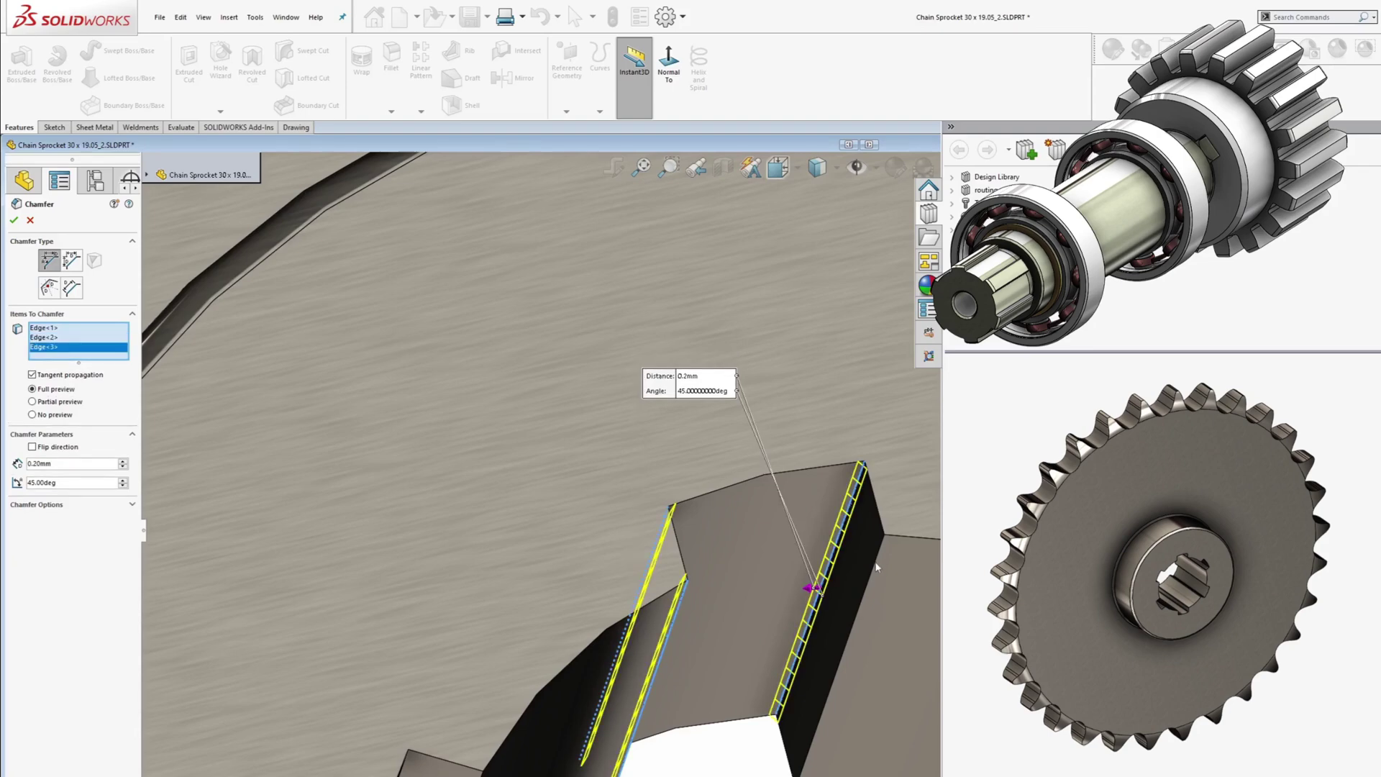
{"action": "left_click", "coordinate": [876, 564]}
Add the four lengthwise edges of the neighbouring second spline groove to the chamfer
{"action": "scroll", "coordinate": [853, 590], "scroll_direction": "up", "scroll_amount": 4}
{"action": "middle_click_drag", "start_coordinate": [851, 592], "coordinate": [872, 501]}
{"action": "scroll", "coordinate": [780, 584], "scroll_direction": "down", "scroll_amount": 4}
{"action": "left_click", "coordinate": [872, 502]}
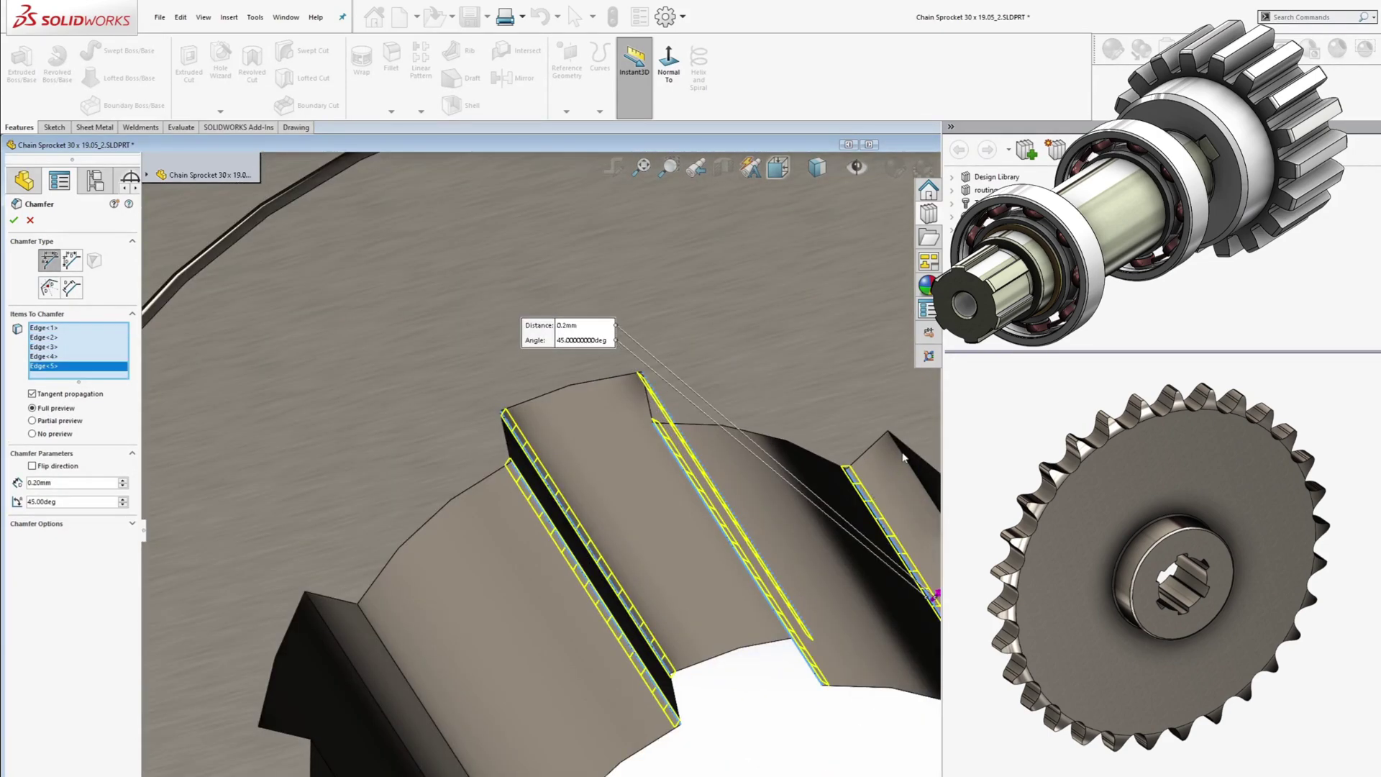
{"action": "left_click", "coordinate": [904, 459]}
{"action": "scroll", "coordinate": [802, 529], "scroll_direction": "up", "scroll_amount": 5}
{"action": "middle_click_drag", "start_coordinate": [762, 529], "coordinate": [809, 519]}
{"action": "scroll", "coordinate": [809, 519], "scroll_direction": "down", "scroll_amount": 5}
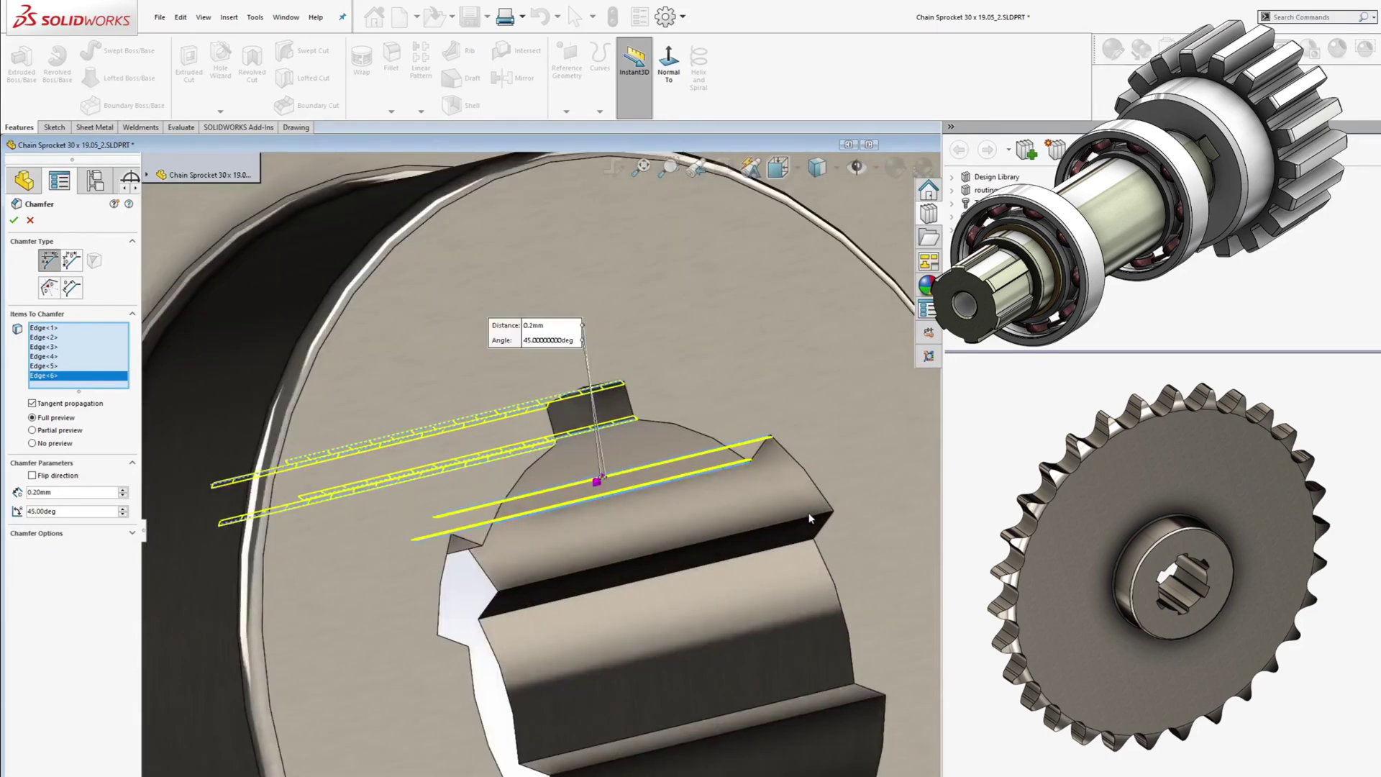
{"action": "left_click", "coordinate": [809, 517]}
{"action": "left_click", "coordinate": [785, 552]}
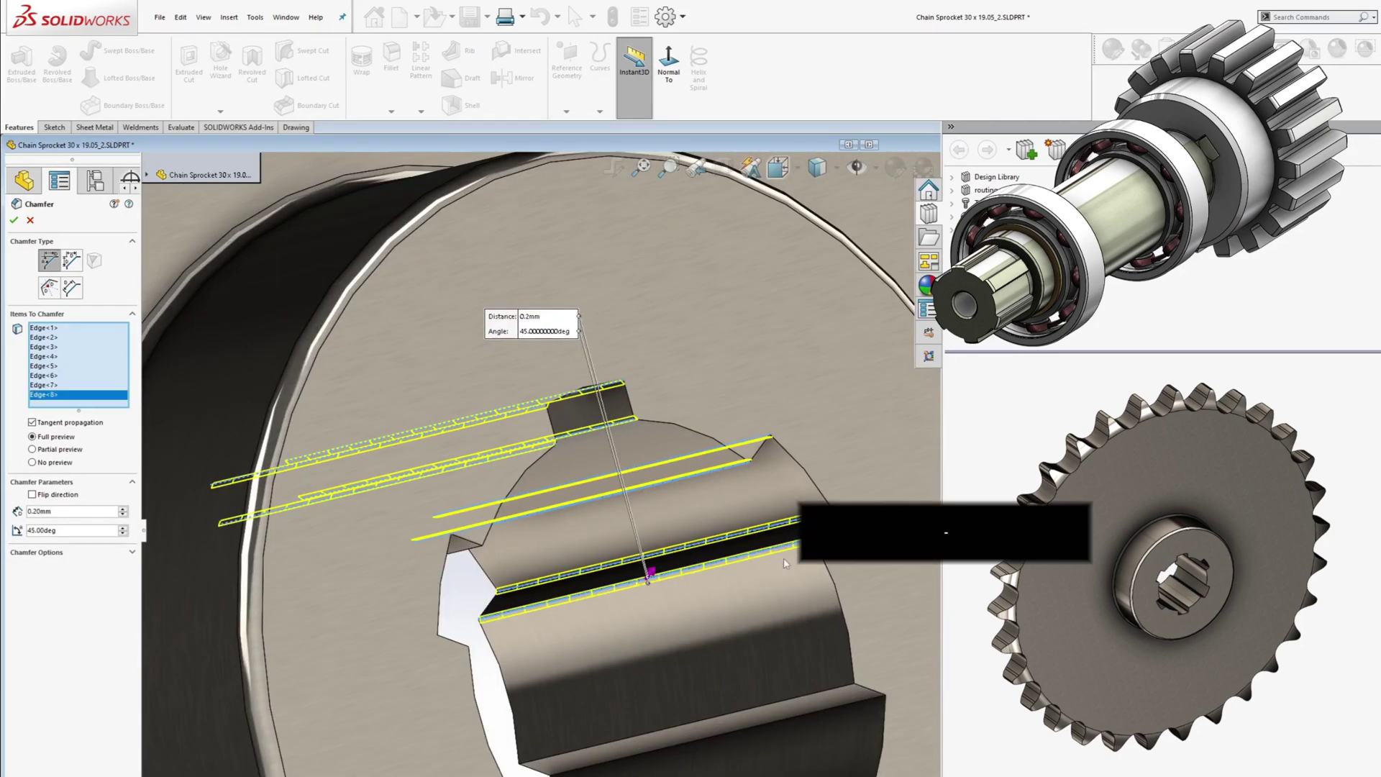
Add the four lengthwise edges of the third spline groove to the chamfer
{"action": "left_click", "coordinate": [815, 690]}
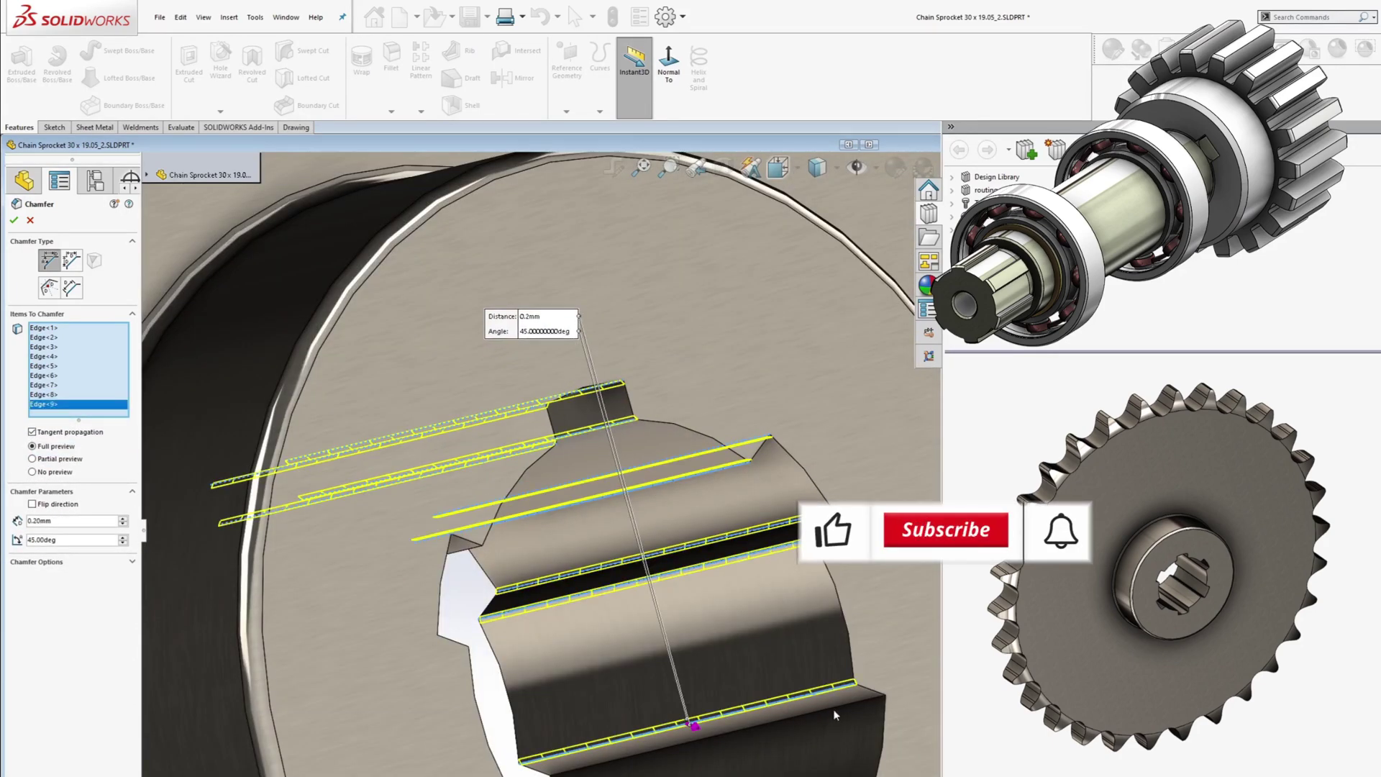
{"action": "left_click", "coordinate": [835, 715]}
{"action": "scroll", "coordinate": [835, 715], "scroll_direction": "up", "scroll_amount": 5}
{"action": "middle_click_drag", "start_coordinate": [835, 715], "coordinate": [836, 604]}
{"action": "scroll", "coordinate": [837, 600], "scroll_direction": "down", "scroll_amount": 5}
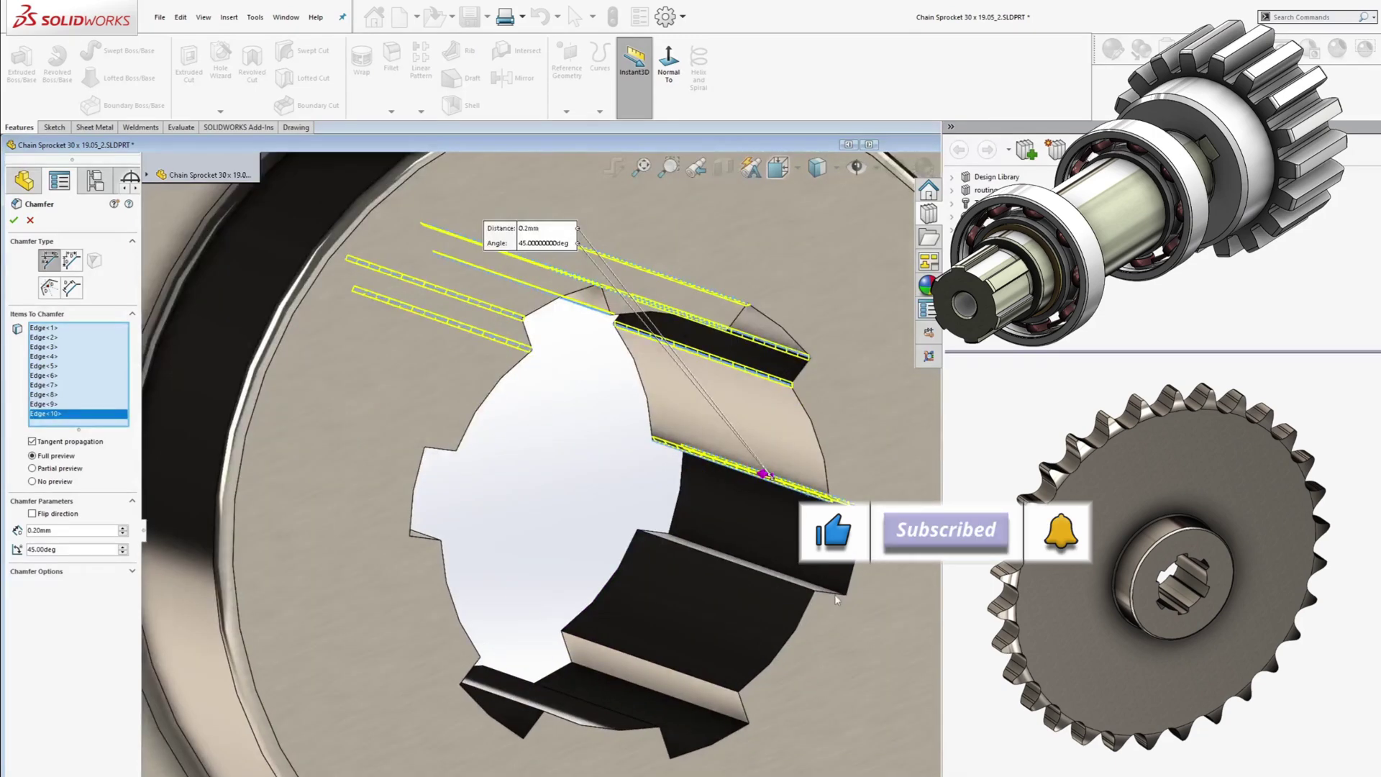
{"action": "left_click", "coordinate": [826, 588]}
{"action": "left_click", "coordinate": [802, 588]}
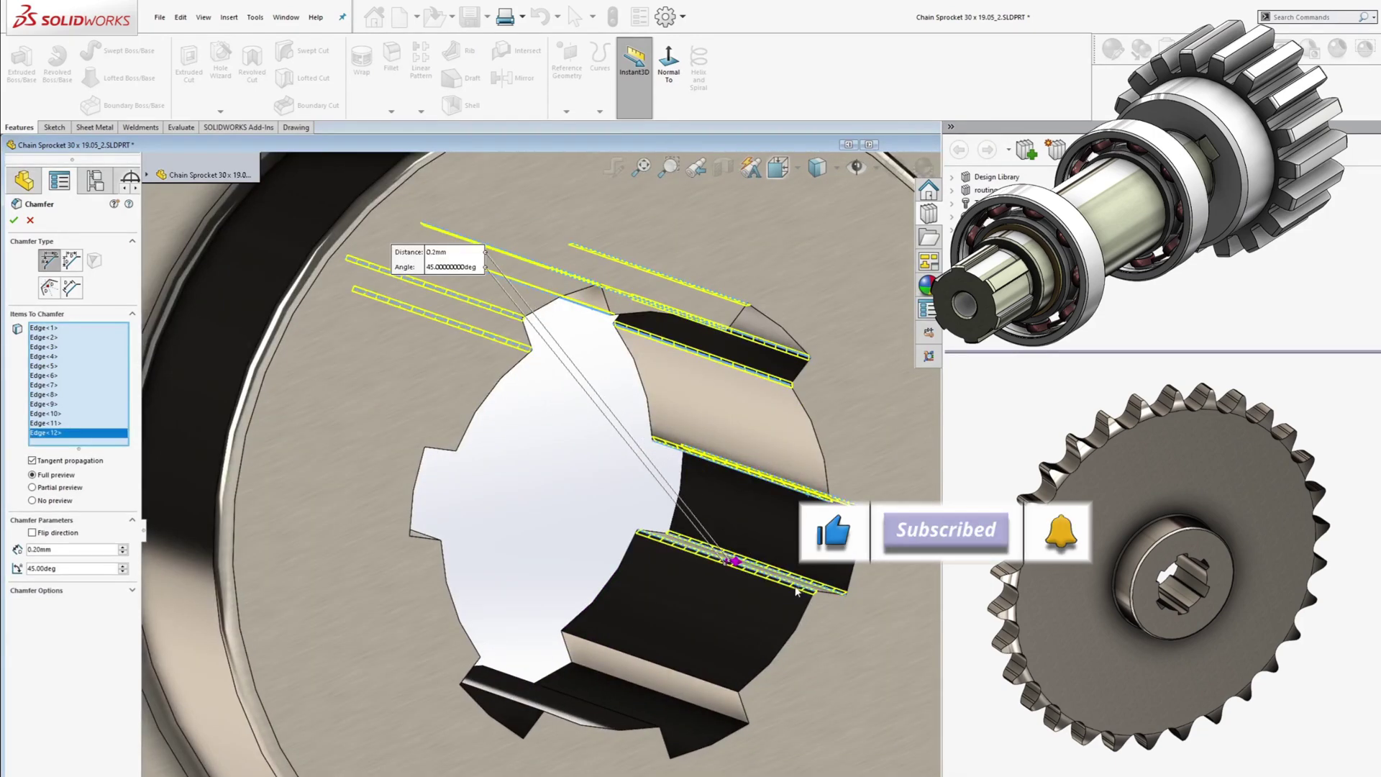
Add six more lengthwise spline edges to the chamfer, continuing around the bore from the fourth groove
{"action": "left_click", "coordinate": [675, 676]}
{"action": "left_click", "coordinate": [684, 703]}
{"action": "middle_click_drag", "start_coordinate": [684, 703], "coordinate": [562, 755]}
{"action": "left_click", "coordinate": [547, 729]}
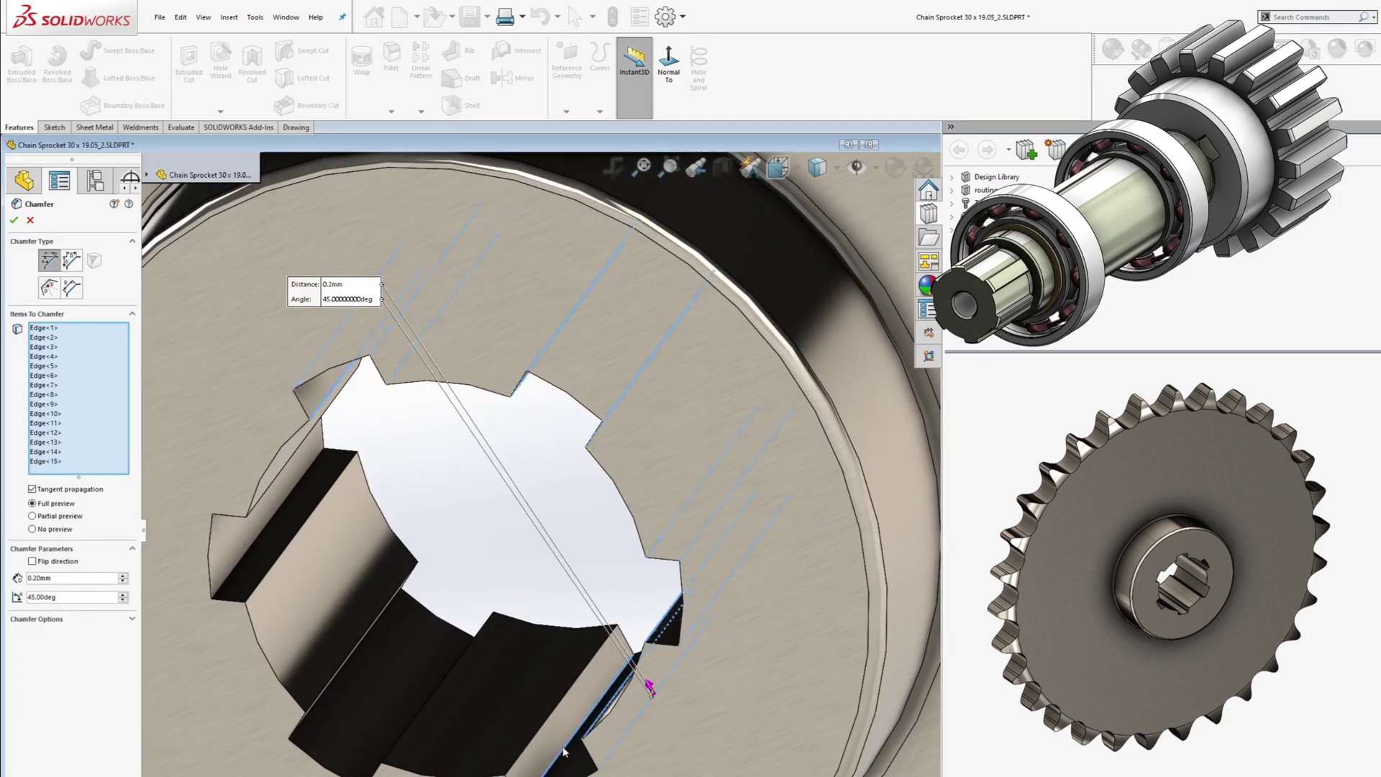
{"action": "left_click", "coordinate": [544, 724]}
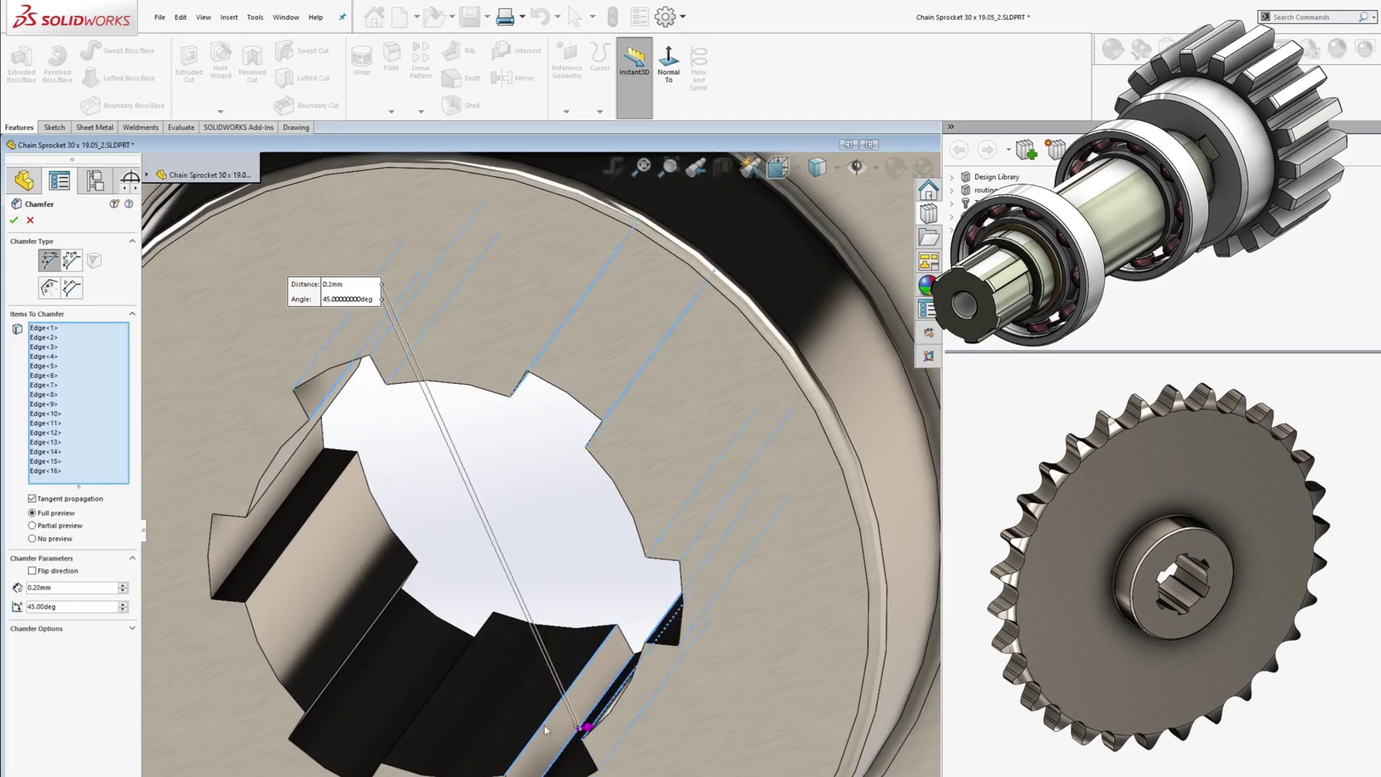
{"action": "left_click", "coordinate": [420, 716]}
{"action": "left_click", "coordinate": [348, 660]}
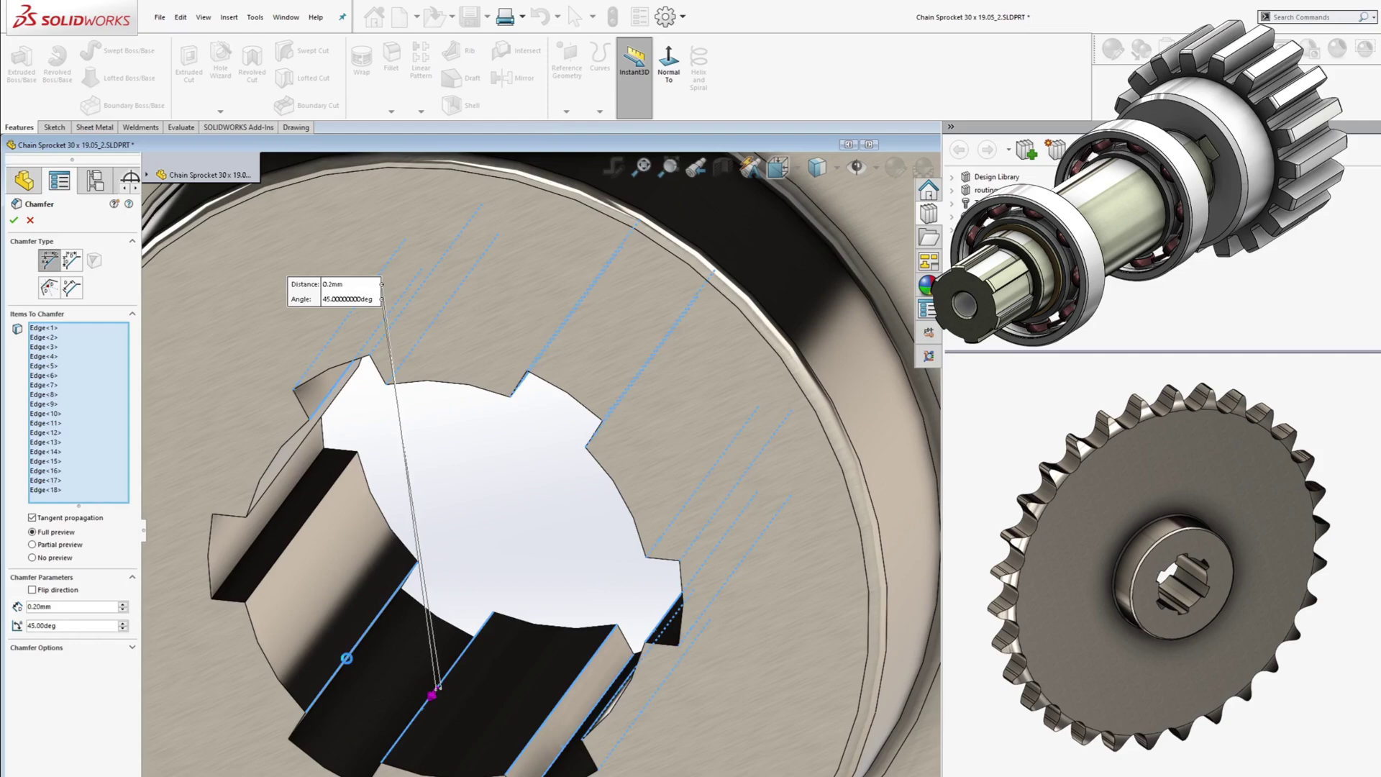
Add the remaining lengthwise edges of the last spline grooves so all six grooves are included in the chamfer
{"action": "middle_click_drag", "start_coordinate": [304, 717], "coordinate": [377, 612]}
{"action": "left_click", "coordinate": [318, 724]}
{"action": "left_click", "coordinate": [383, 767]}
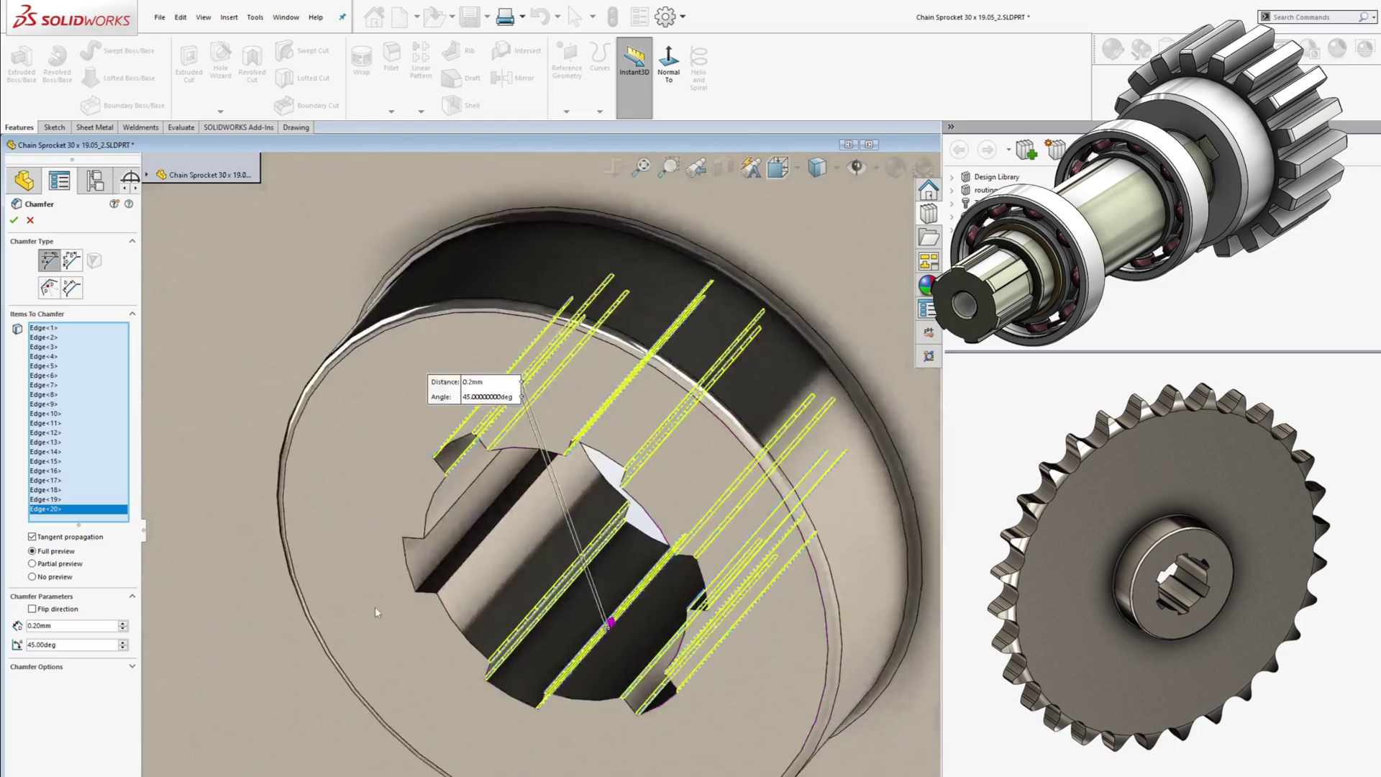
{"action": "scroll", "coordinate": [375, 612], "scroll_direction": "down", "scroll_amount": 5}
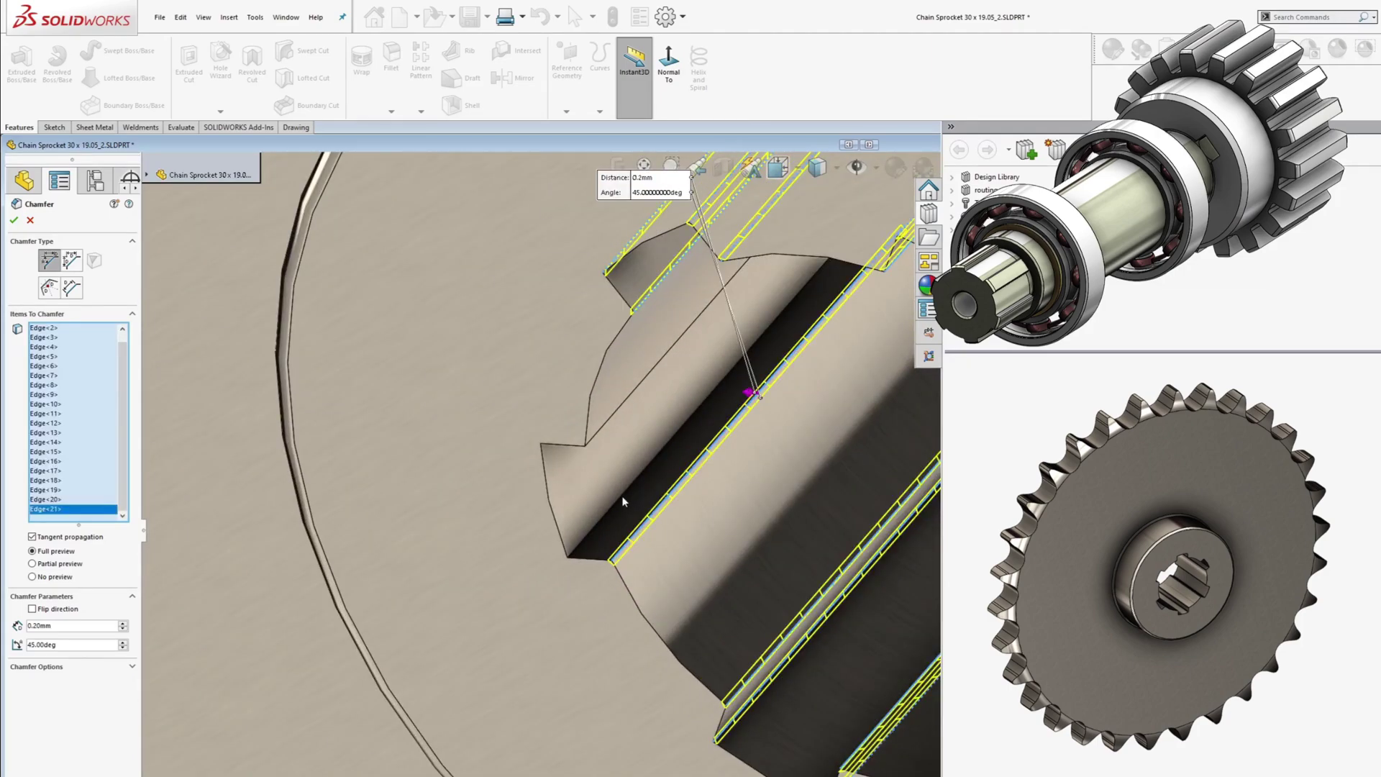
{"action": "scroll", "coordinate": [640, 423], "scroll_direction": "up", "scroll_amount": 4}
{"action": "middle_click_drag", "start_coordinate": [641, 423], "coordinate": [610, 243]}
{"action": "scroll", "coordinate": [726, 447], "scroll_direction": "down", "scroll_amount": 2}
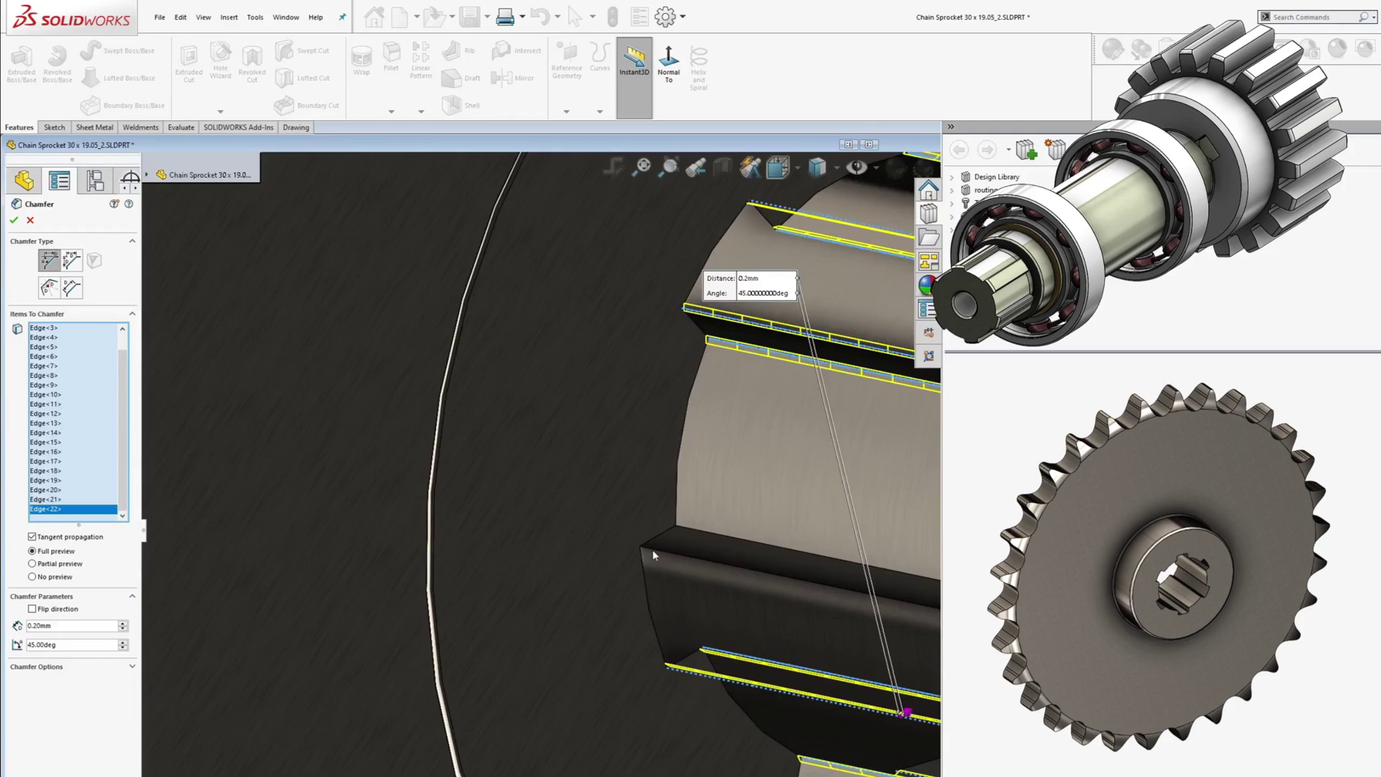
{"action": "left_click", "coordinate": [653, 550]}
{"action": "left_click", "coordinate": [693, 533]}
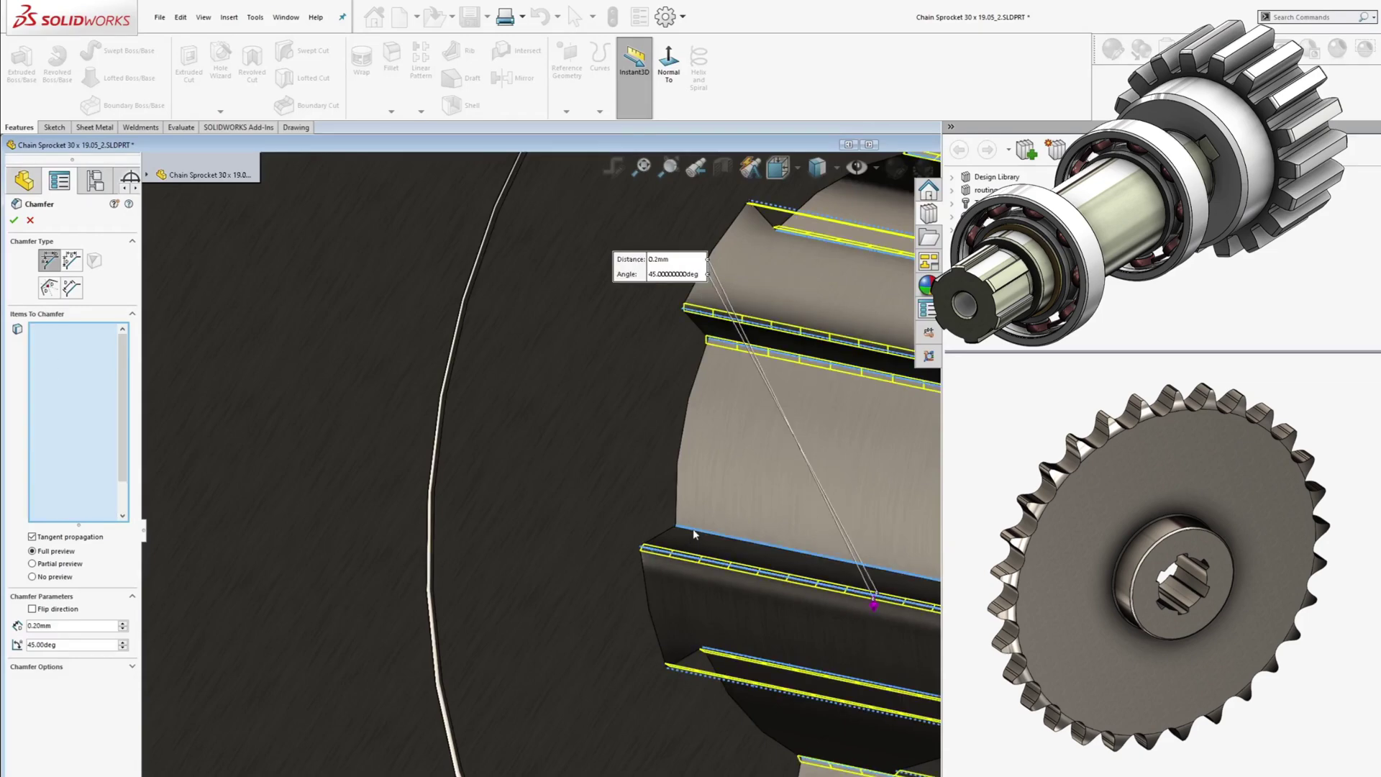
Apply the 0.2 mm, 45° chamfer to the selected lengthwise spline edges in the sprocket bore
{"action": "scroll", "coordinate": [693, 533], "scroll_direction": "up", "scroll_amount": 2}
{"action": "scroll", "coordinate": [733, 513], "scroll_direction": "up", "scroll_amount": 3}
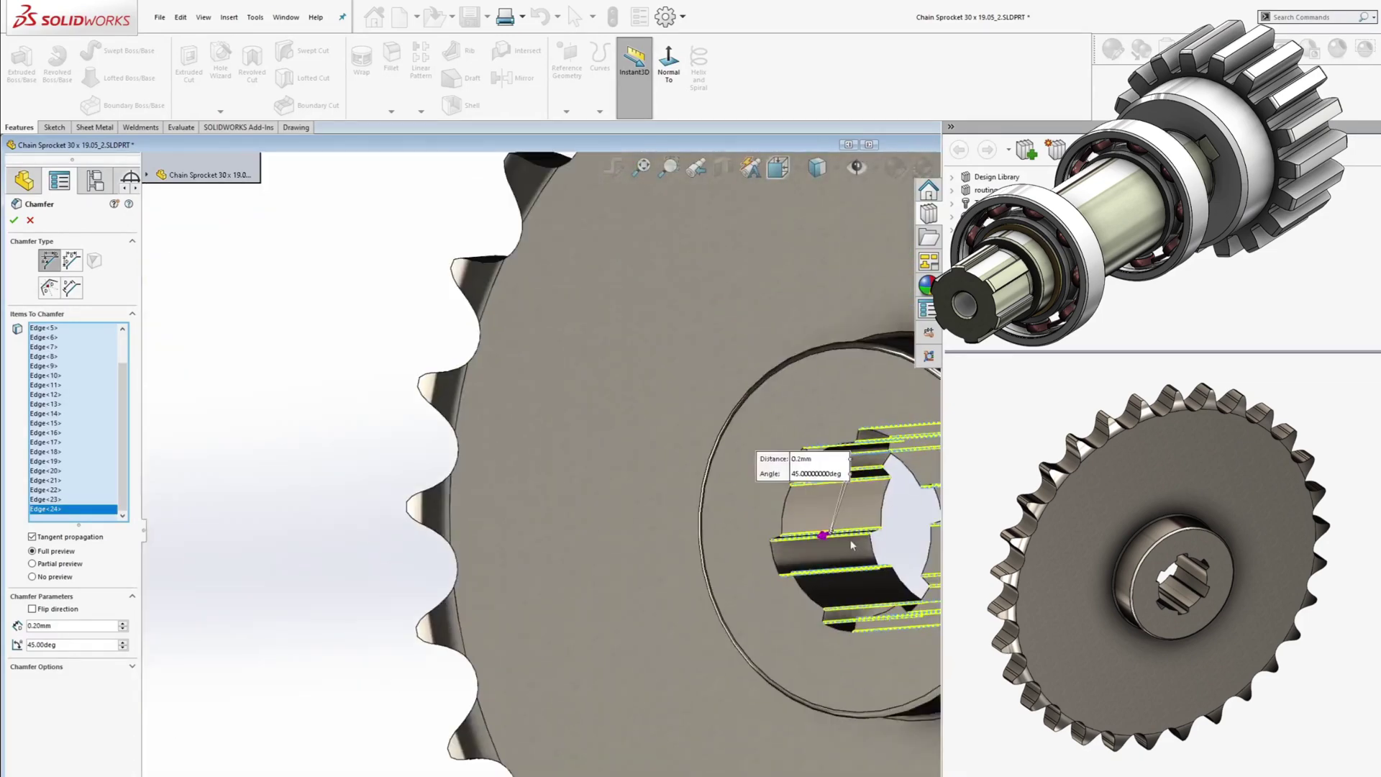
{"action": "left_click", "coordinate": [15, 220]}
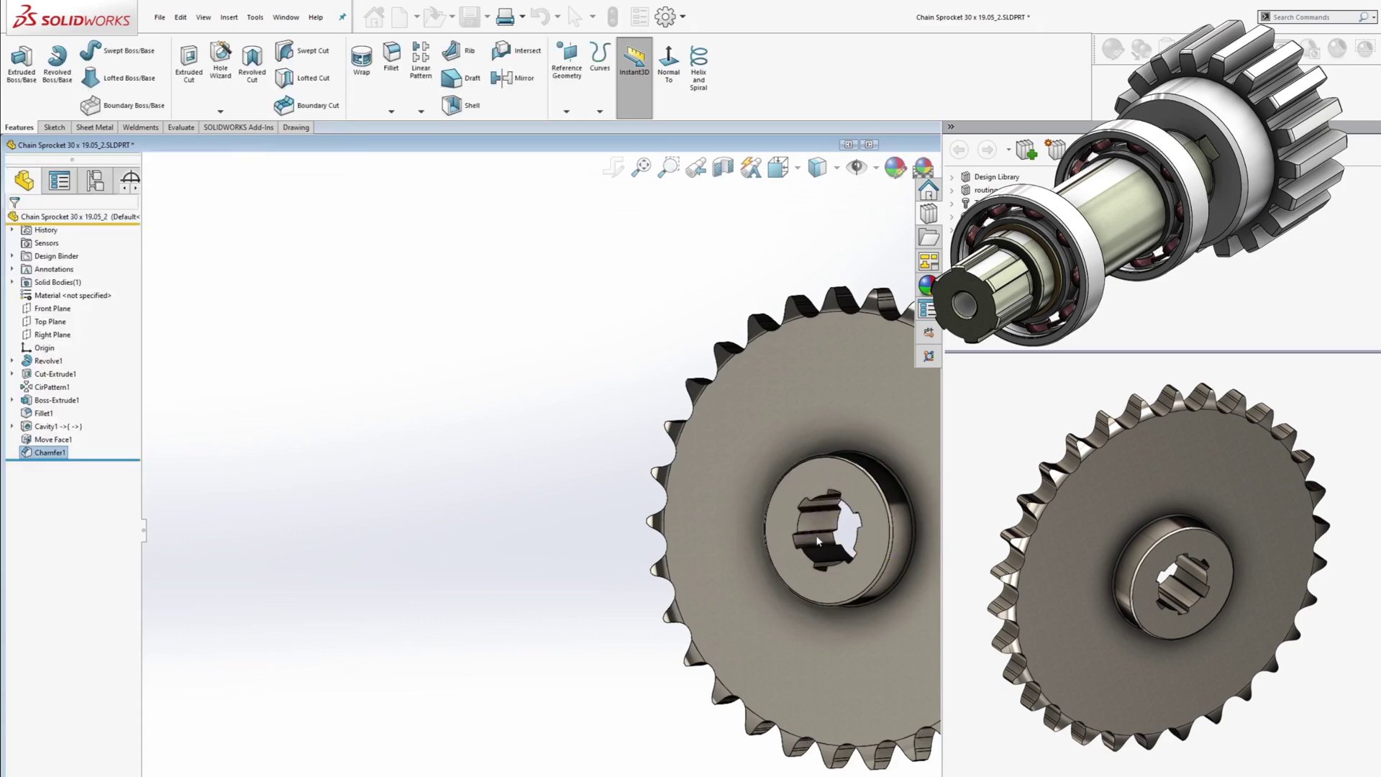
{"action": "scroll", "coordinate": [865, 552], "scroll_direction": "up", "scroll_amount": 4}
{"action": "key", "text": "f"}
{"action": "middle_click_drag", "start_coordinate": [579, 486], "coordinate": [671, 523]}
Return to the Assem2 assembly and accept its update with the modified chain sprocket
{"action": "left_click", "coordinate": [771, 776]}
{"action": "left_click", "coordinate": [640, 761]}
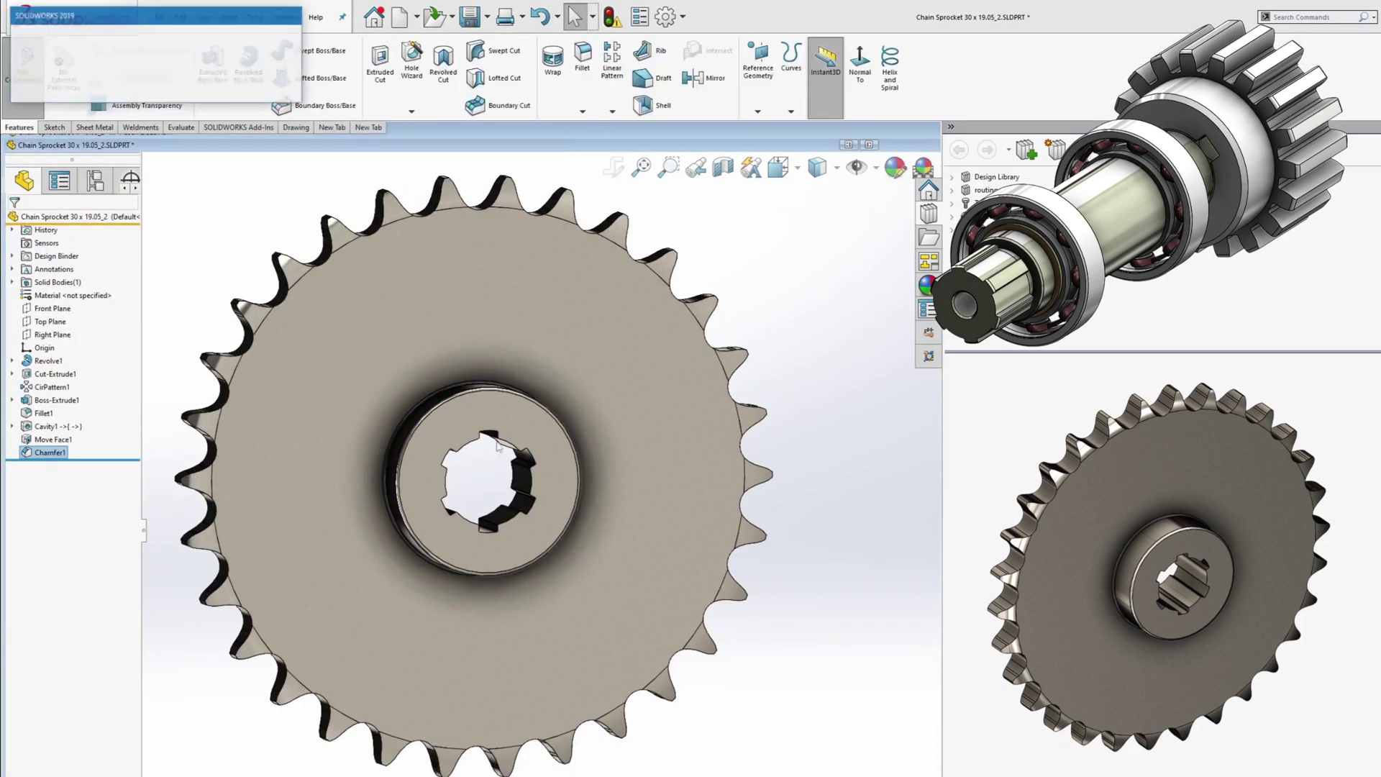
{"action": "left_click", "coordinate": [86, 75]}
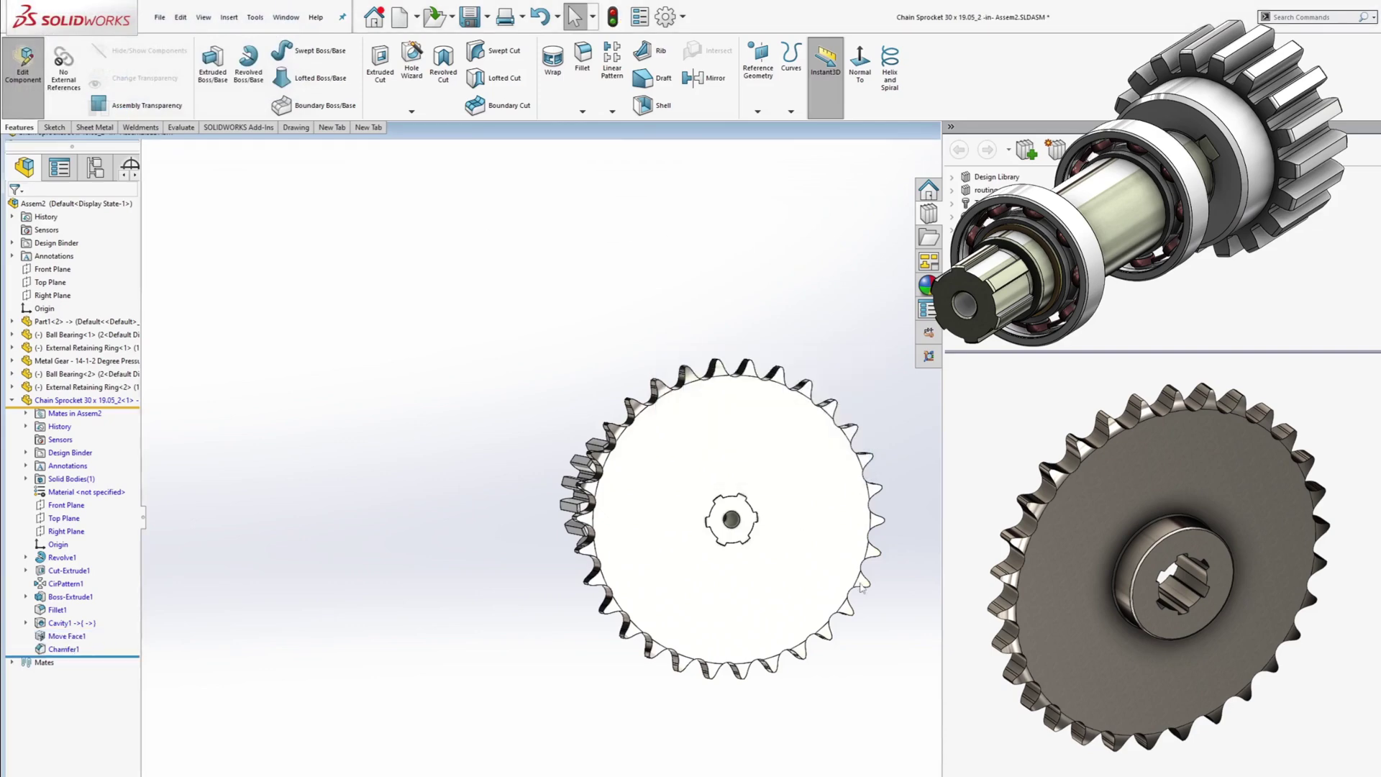
Examine the fit of the shaft splines in the sprocket bore, including the flank clearance and chamfered corners
{"action": "scroll", "coordinate": [596, 451], "scroll_direction": "down", "scroll_amount": 10}
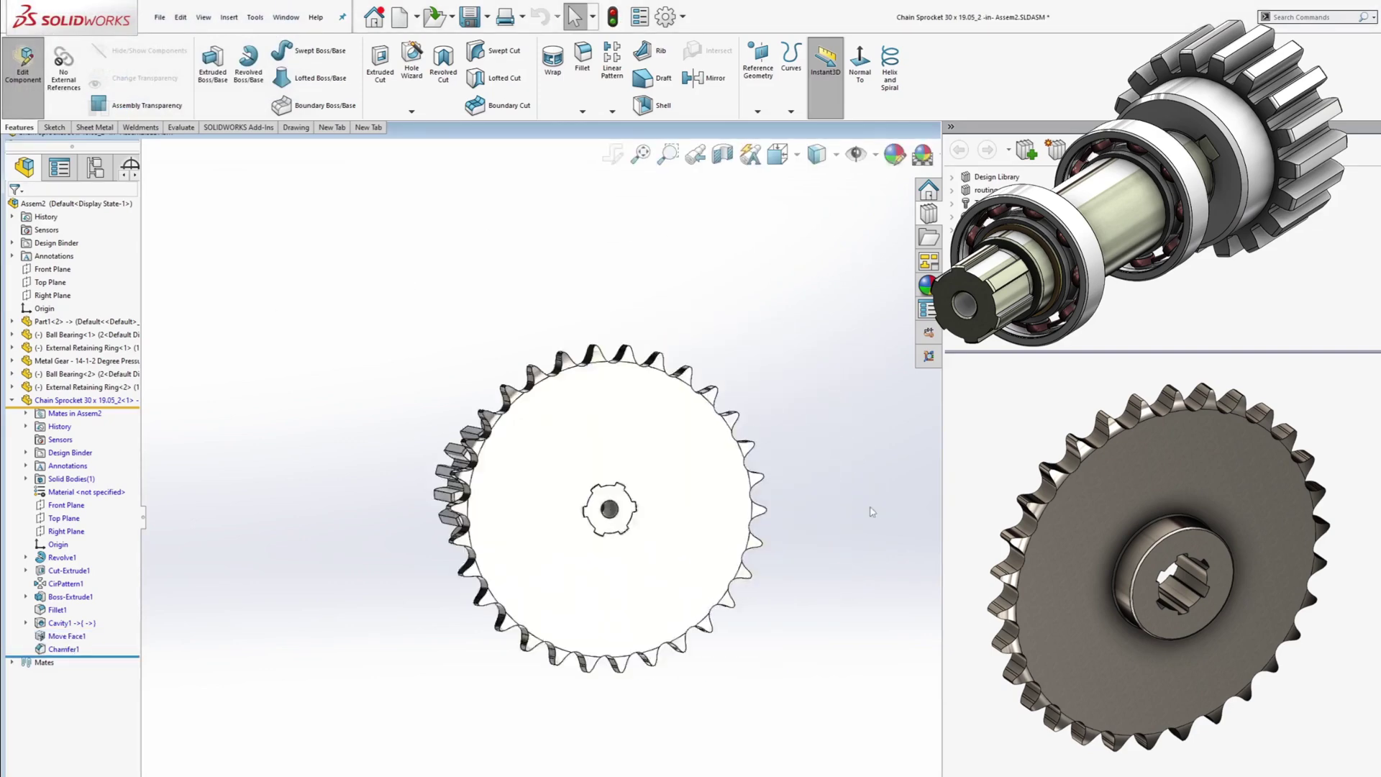
{"action": "scroll", "coordinate": [595, 451], "scroll_direction": "up", "scroll_amount": 1}
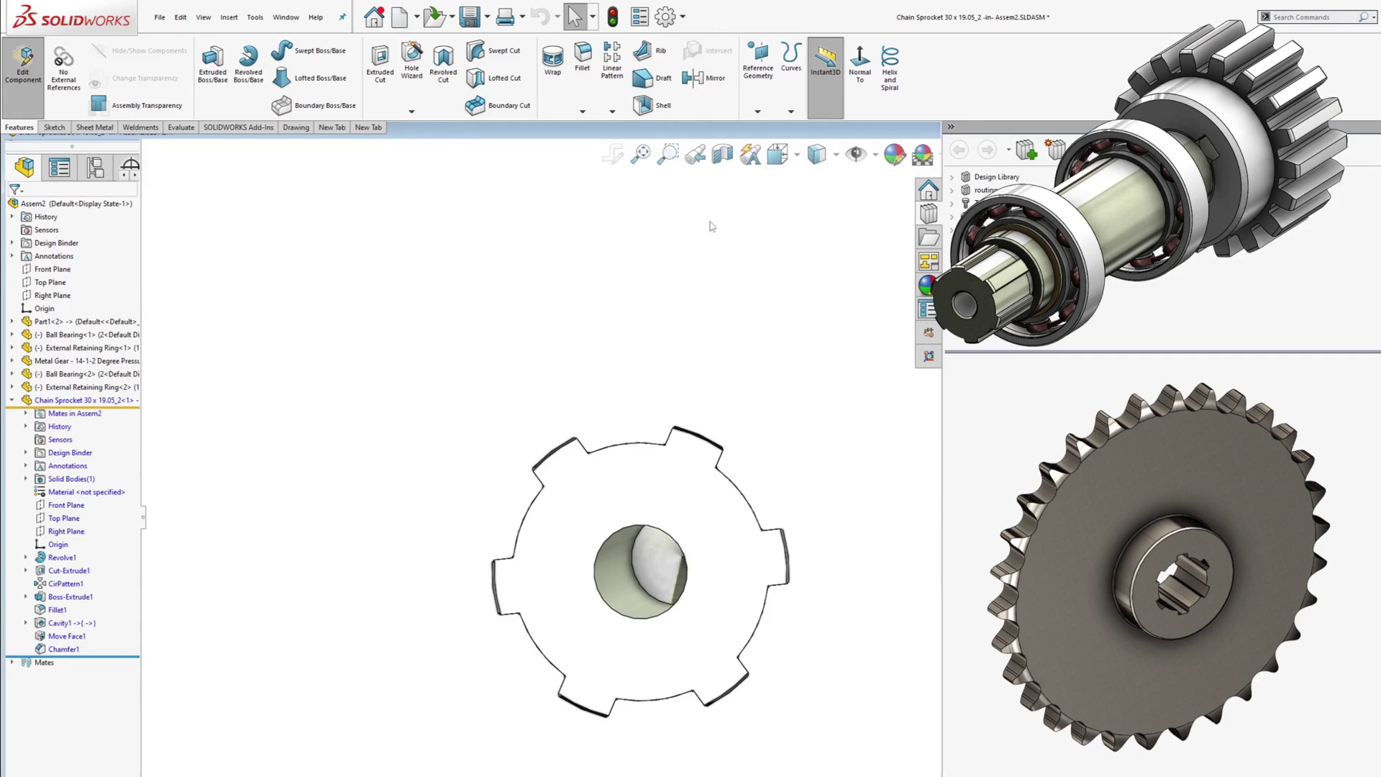
{"action": "left_click", "coordinate": [63, 403]}
{"action": "scroll", "coordinate": [787, 487], "scroll_direction": "up", "scroll_amount": 6}
{"action": "left_click", "coordinate": [787, 486]}
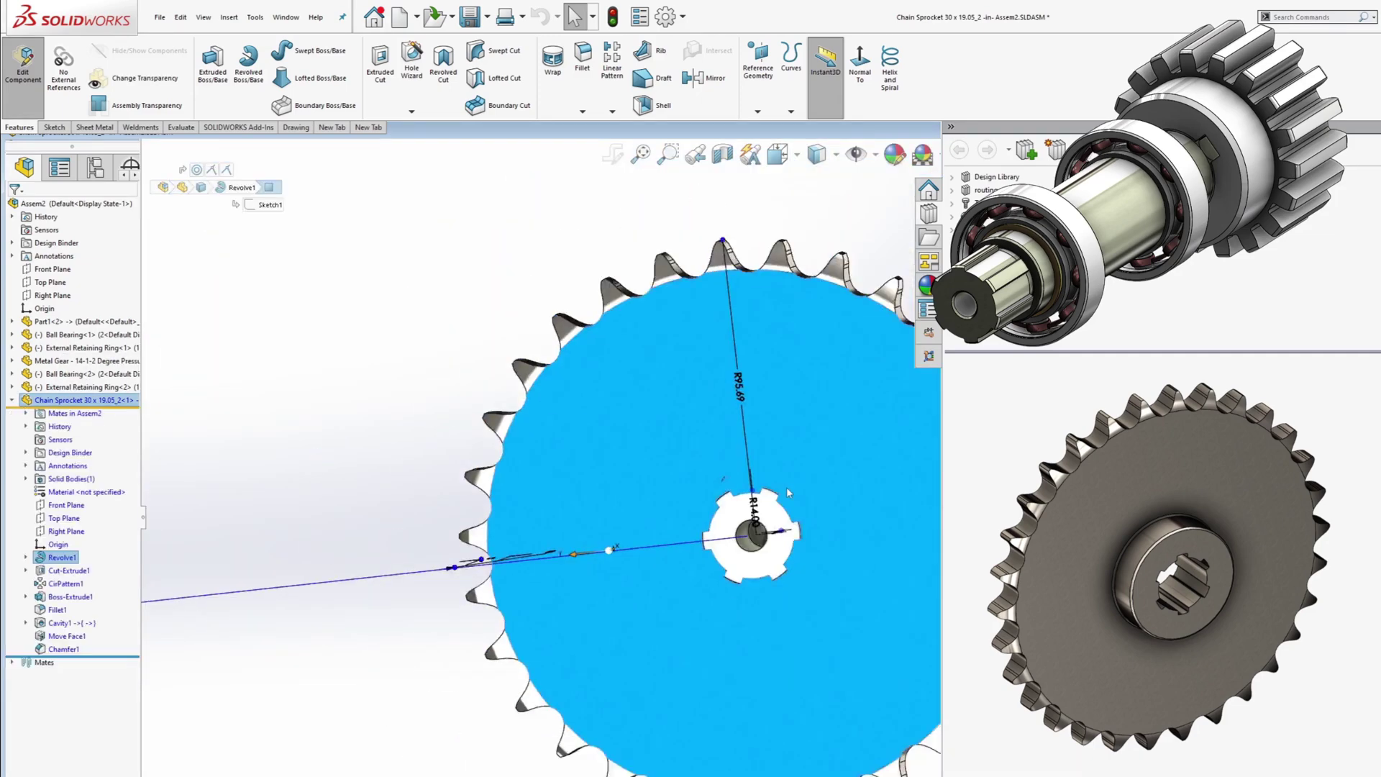
{"action": "scroll", "coordinate": [785, 485], "scroll_direction": "down", "scroll_amount": 2}
{"action": "key", "text": "Escape"}
{"action": "scroll", "coordinate": [806, 516], "scroll_direction": "up", "scroll_amount": 5}
{"action": "scroll", "coordinate": [892, 611], "scroll_direction": "down", "scroll_amount": 5}
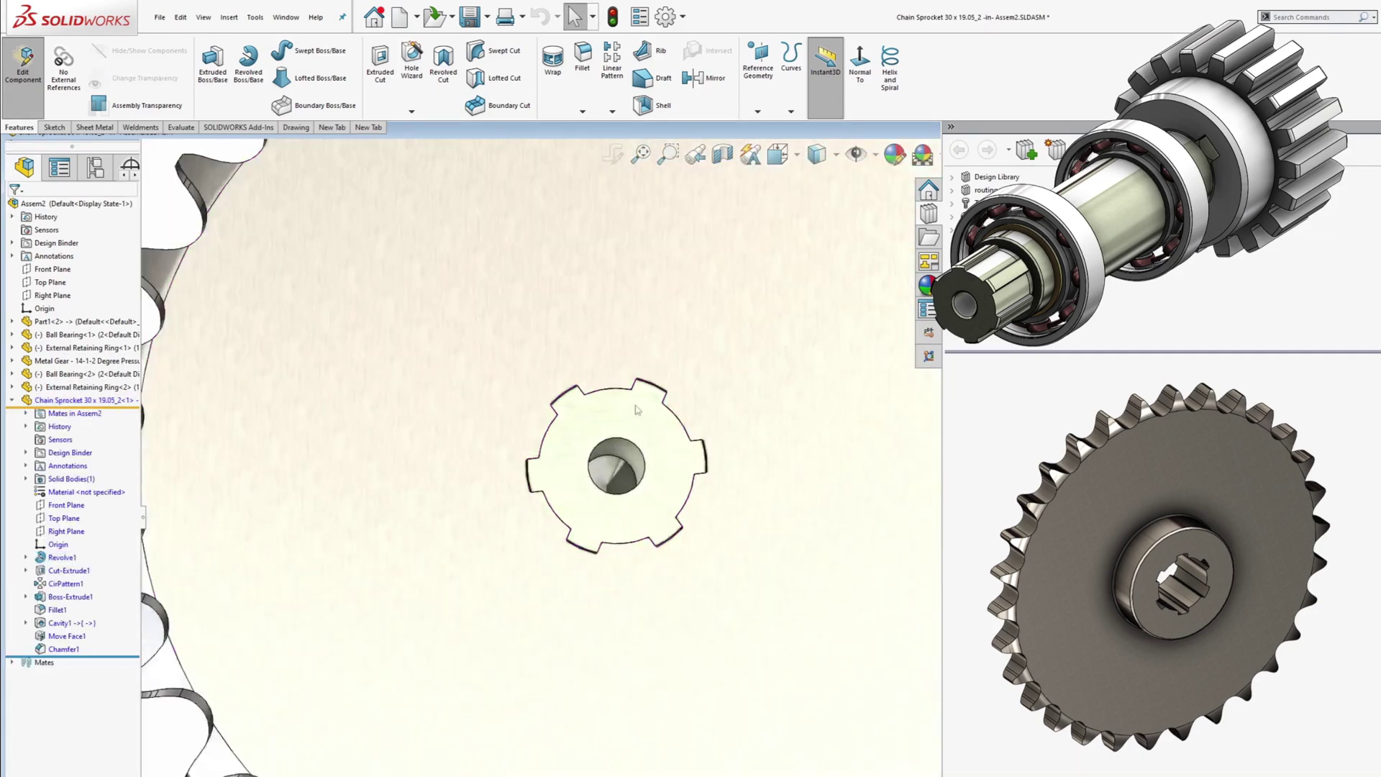
{"action": "scroll", "coordinate": [719, 503], "scroll_direction": "down", "scroll_amount": 8}
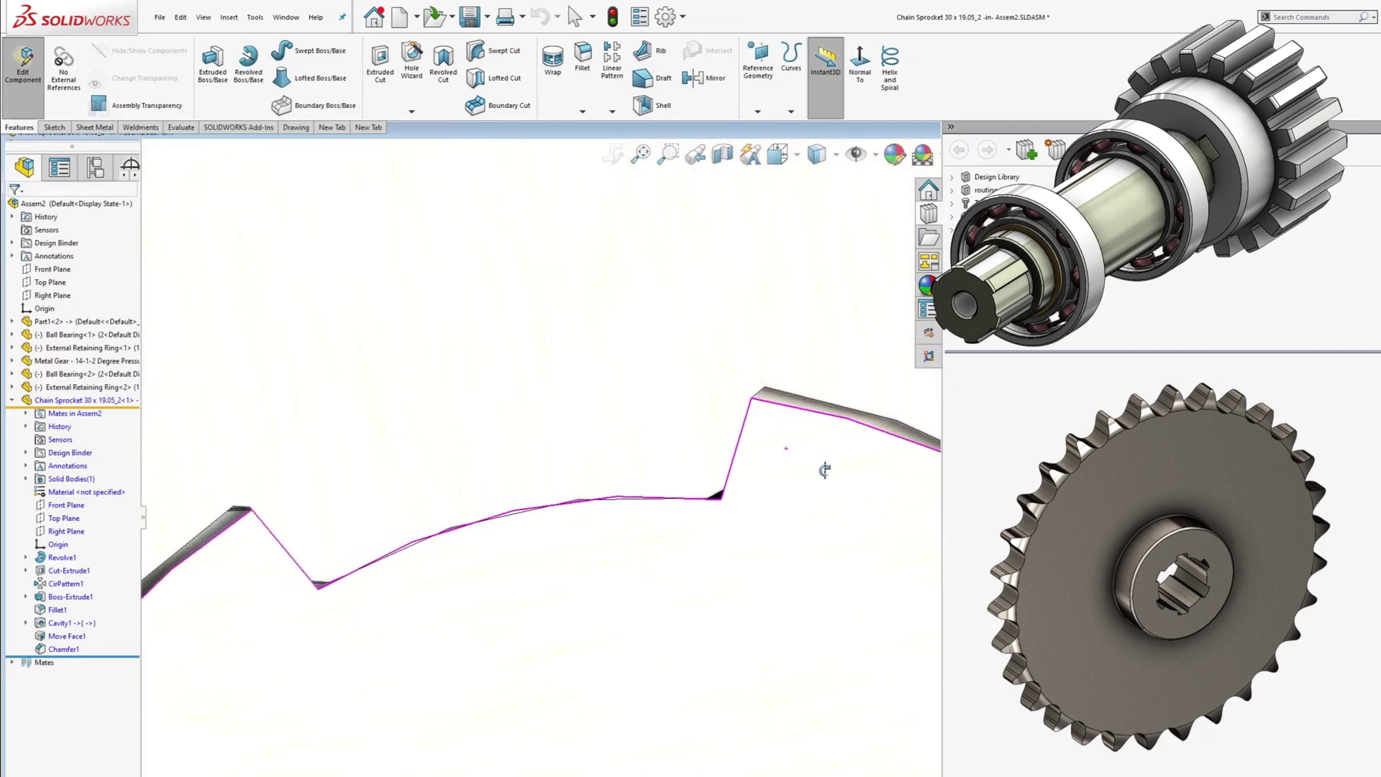
{"action": "scroll", "coordinate": [824, 469], "scroll_direction": "up", "scroll_amount": 8}
{"action": "scroll", "coordinate": [873, 374], "scroll_direction": "down", "scroll_amount": 3}
{"action": "middle_click_drag", "start_coordinate": [873, 375], "coordinate": [791, 403]}
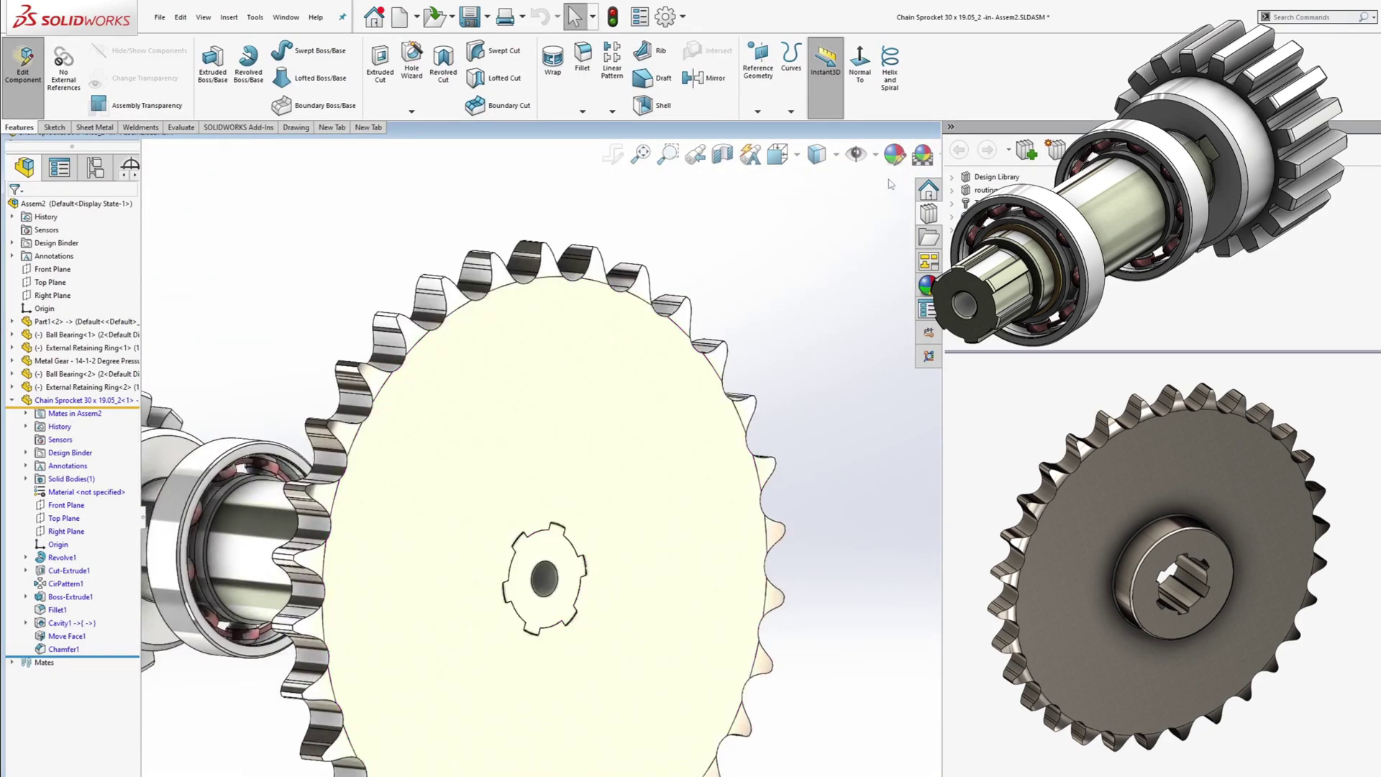
Open the chain sprocket part and lock all of its external references
{"action": "right_click", "coordinate": [456, 339]}
{"action": "left_click", "coordinate": [468, 227]}
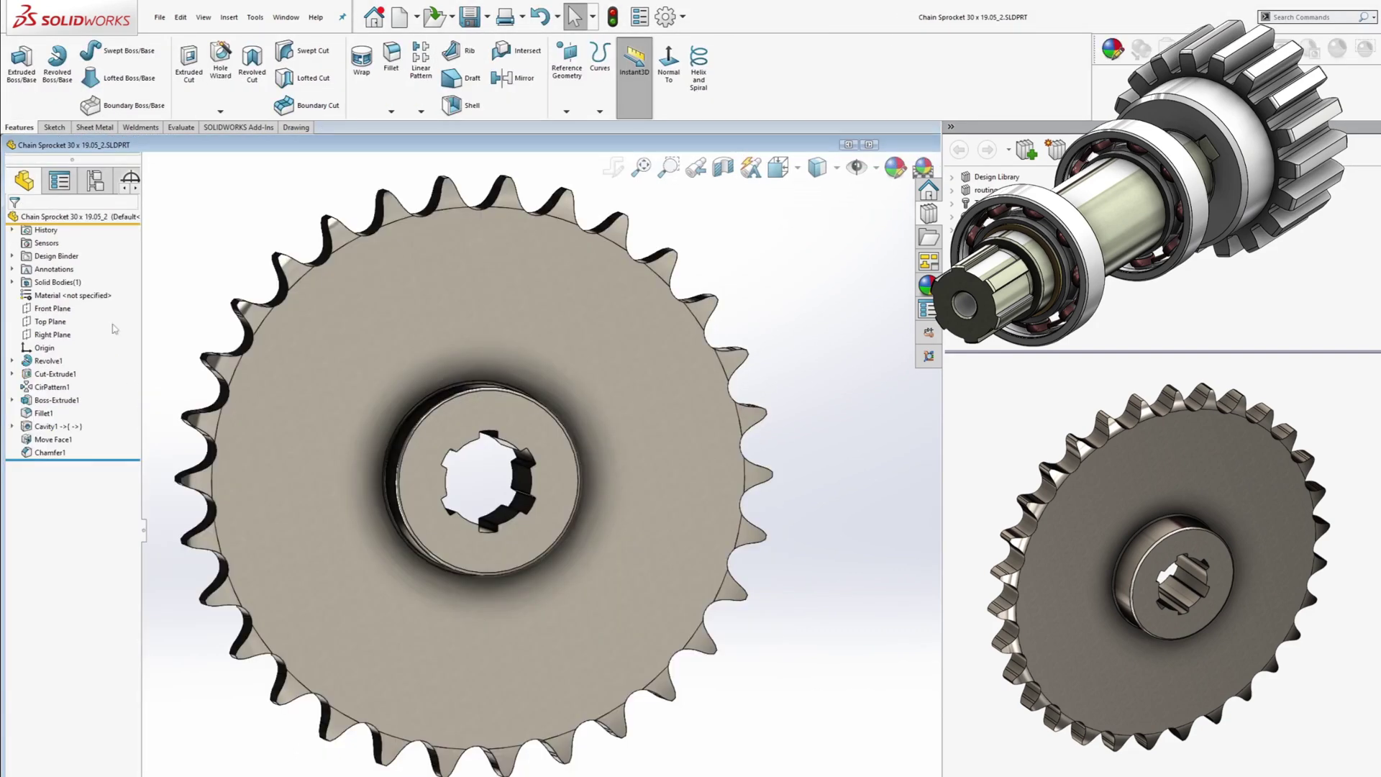
{"action": "right_click", "coordinate": [71, 218]}
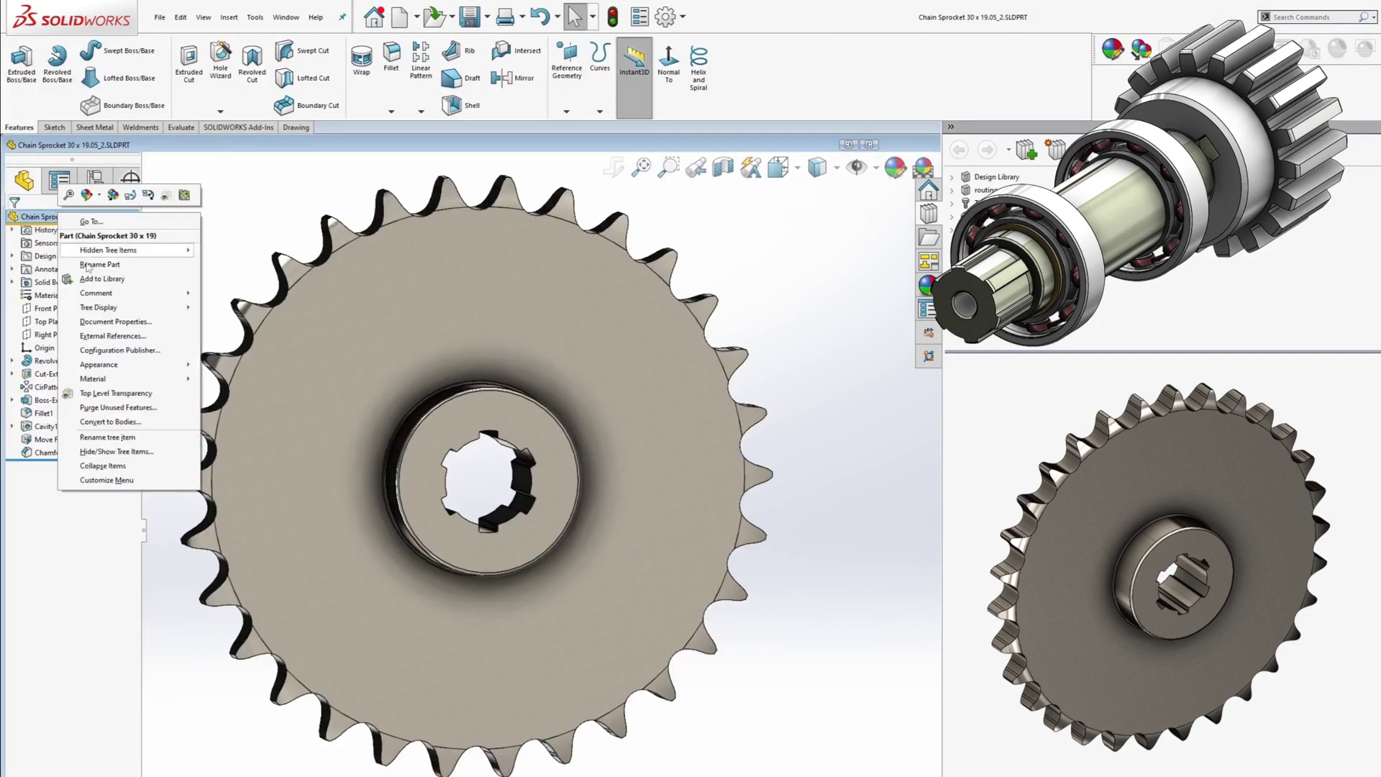
{"action": "left_click", "coordinate": [72, 337]}
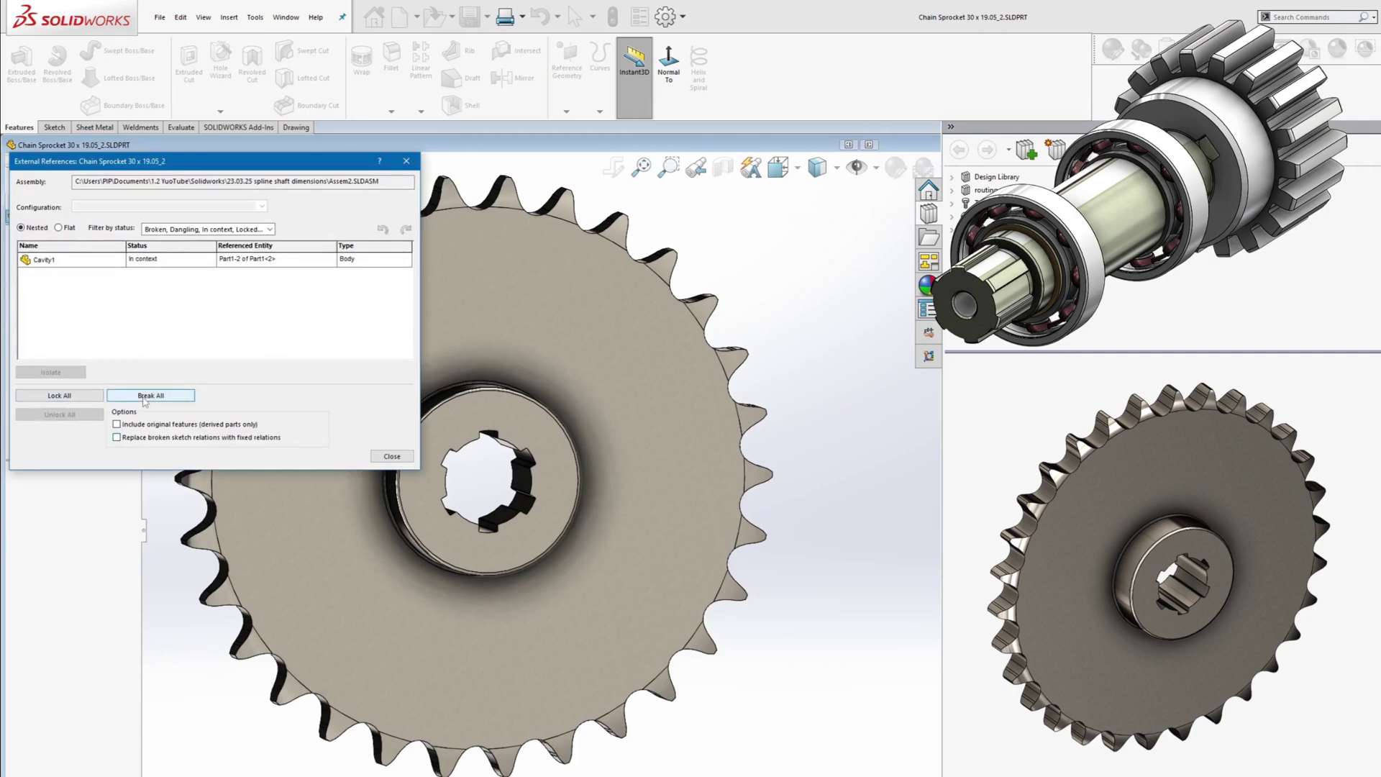
{"action": "left_click", "coordinate": [80, 397]}
{"action": "left_click", "coordinate": [246, 386]}
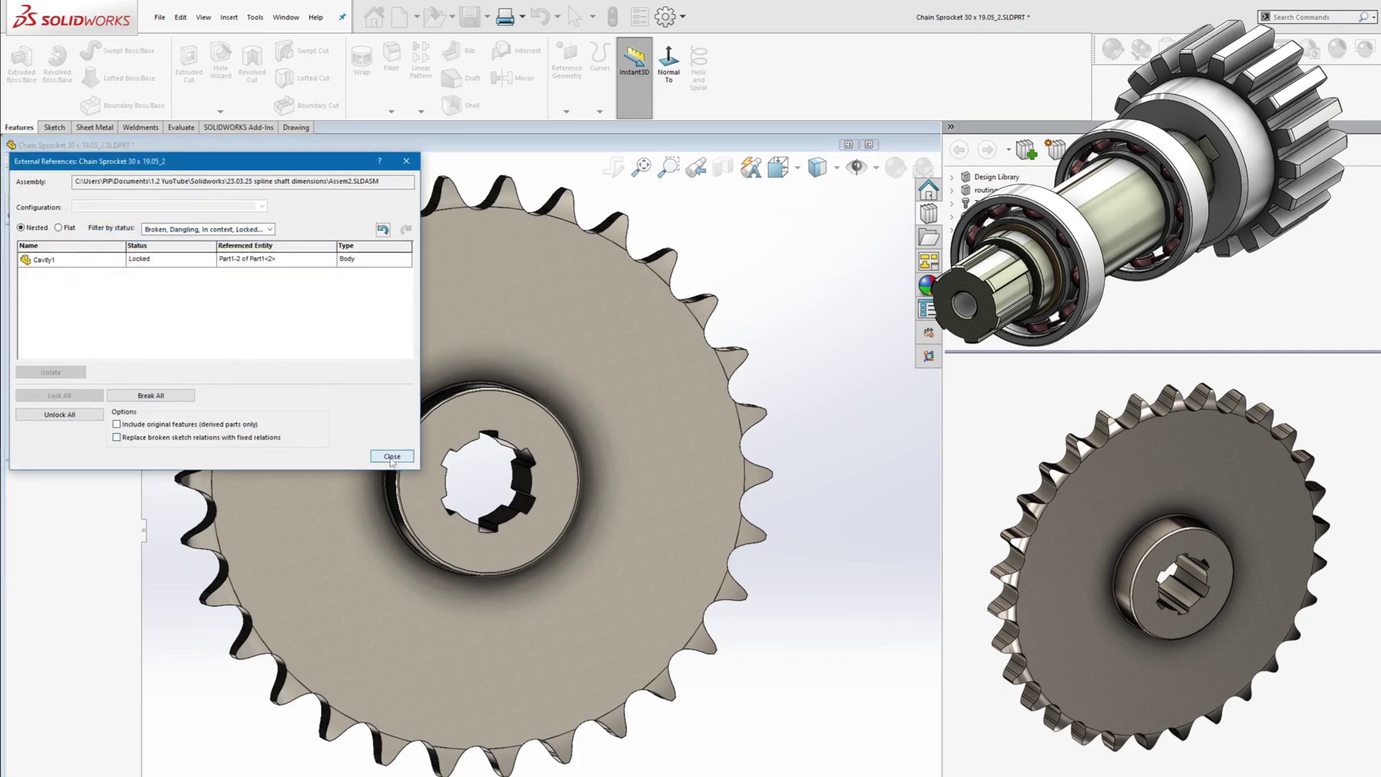
{"action": "left_click", "coordinate": [392, 457]}
{"action": "scroll", "coordinate": [589, 498], "scroll_direction": "down", "scroll_amount": 5}
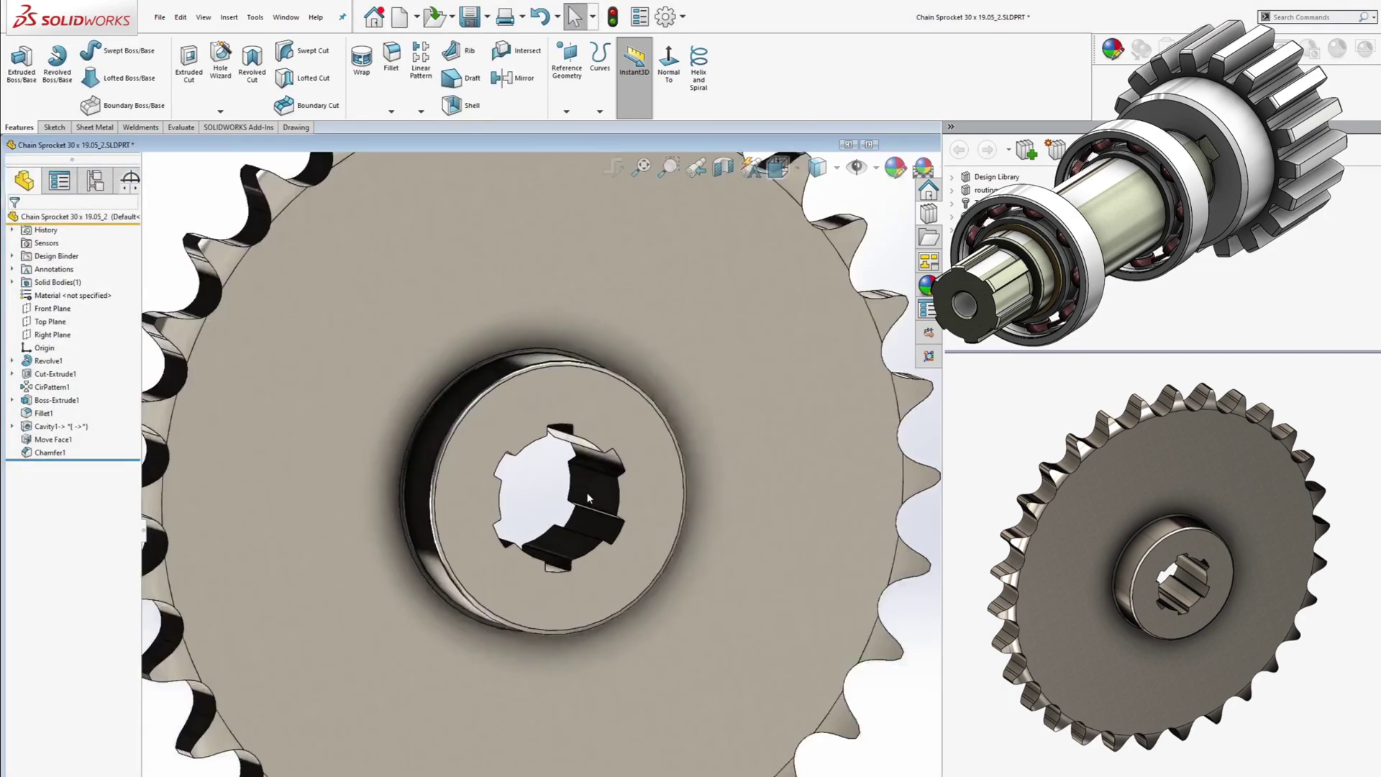
{"action": "scroll", "coordinate": [770, 492], "scroll_direction": "up", "scroll_amount": 8}
{"action": "key", "text": "f"}
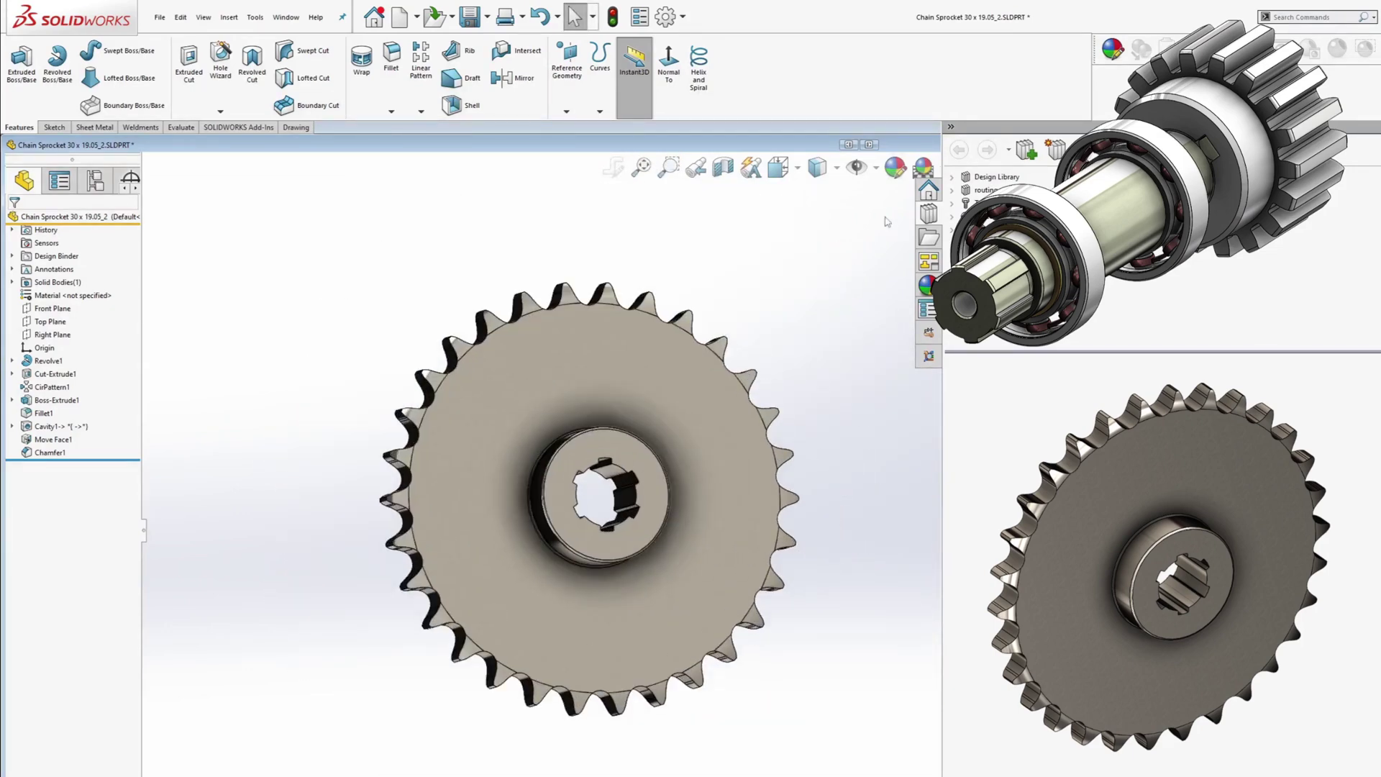
Switch back to the Assem2 assembly and leave in-context editing of the sprocket
{"action": "mouse_move", "coordinate": [772, 775]}
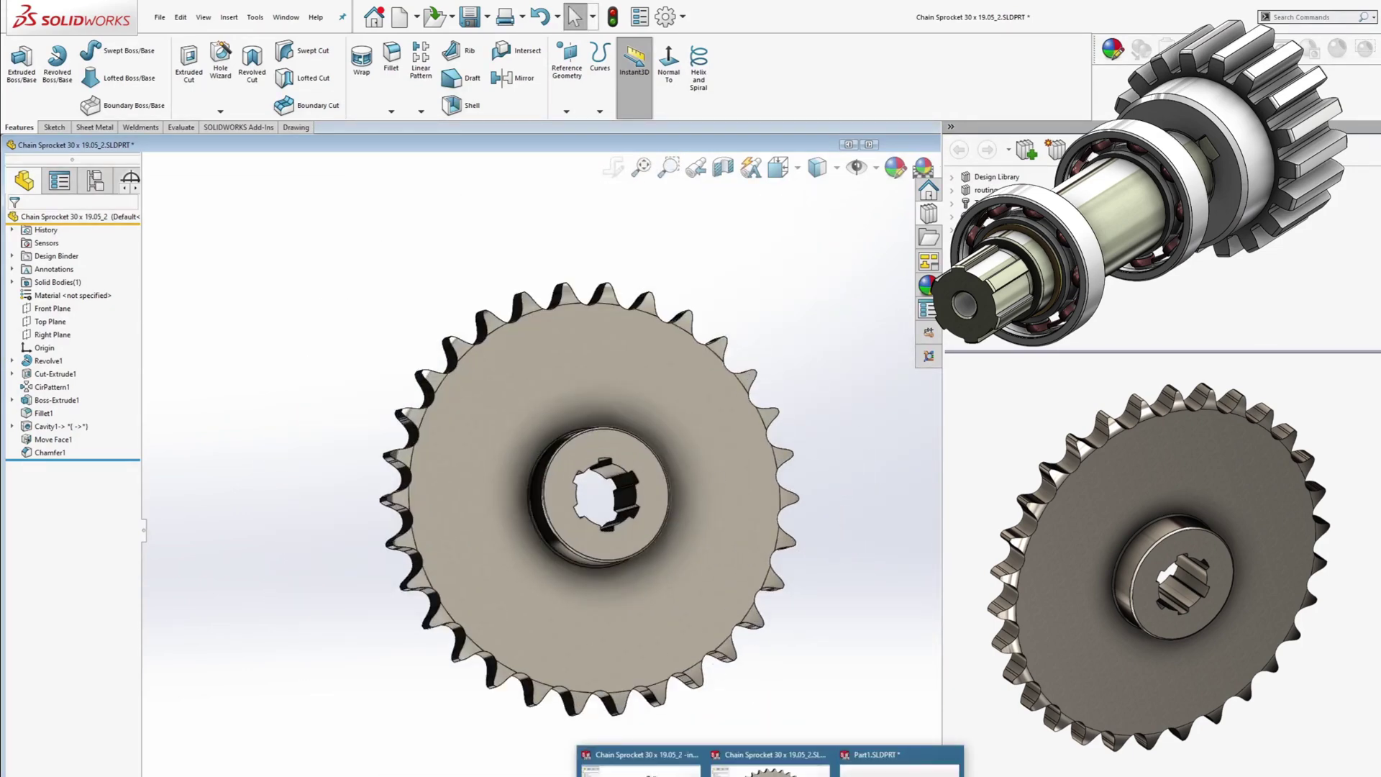
{"action": "left_click", "coordinate": [908, 767]}
{"action": "left_click", "coordinate": [107, 72]}
Create an exploded view in the Default configuration and move the chain sprocket about 1.99 in along X off the splined shaft end
{"action": "left_click", "coordinate": [86, 175]}
{"action": "right_click", "coordinate": [63, 228]}
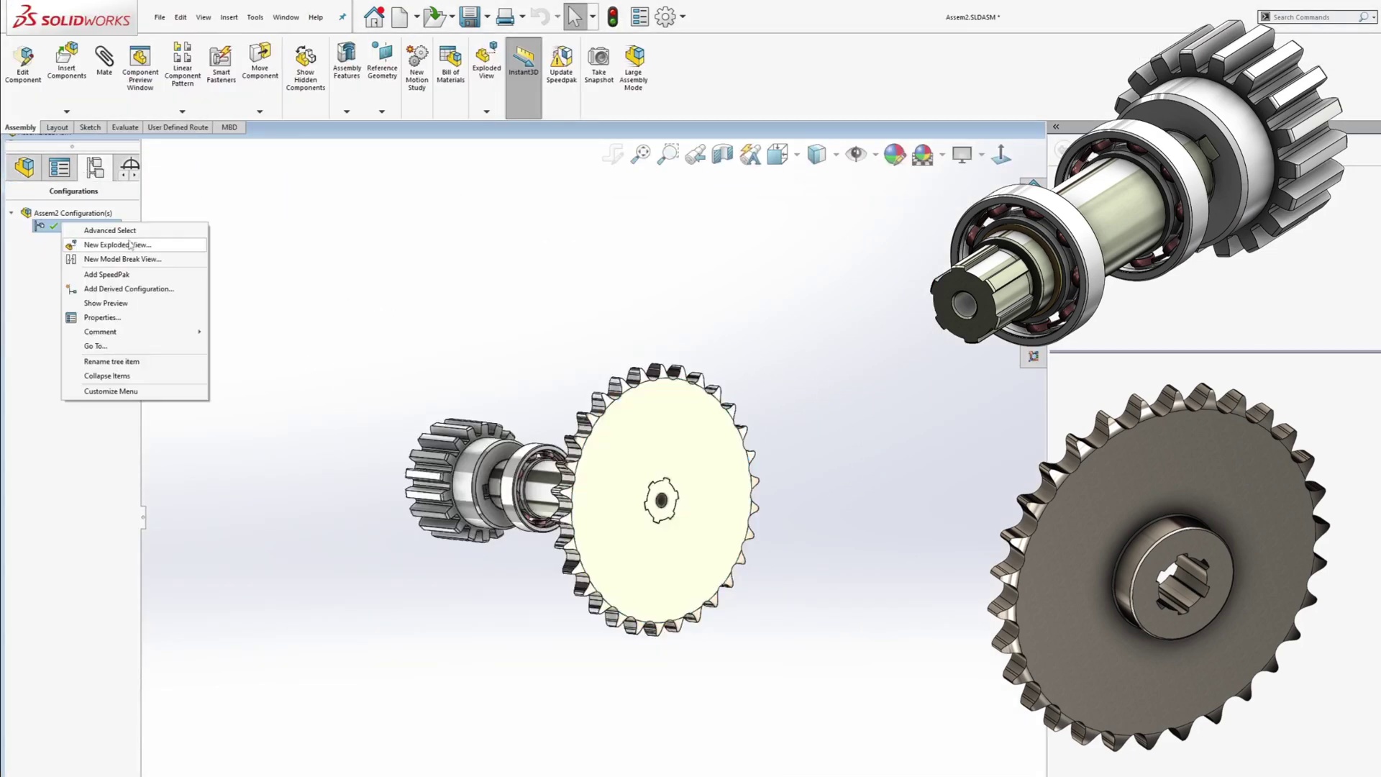
{"action": "left_click", "coordinate": [99, 245]}
{"action": "left_click", "coordinate": [670, 461]}
{"action": "left_click_drag", "start_coordinate": [637, 503], "coordinate": [734, 506]}
{"action": "middle_click_drag", "start_coordinate": [642, 525], "coordinate": [756, 521]}
{"action": "scroll", "coordinate": [756, 521], "scroll_direction": "down", "scroll_amount": 1}
{"action": "left_click_drag", "start_coordinate": [735, 498], "coordinate": [702, 497]}
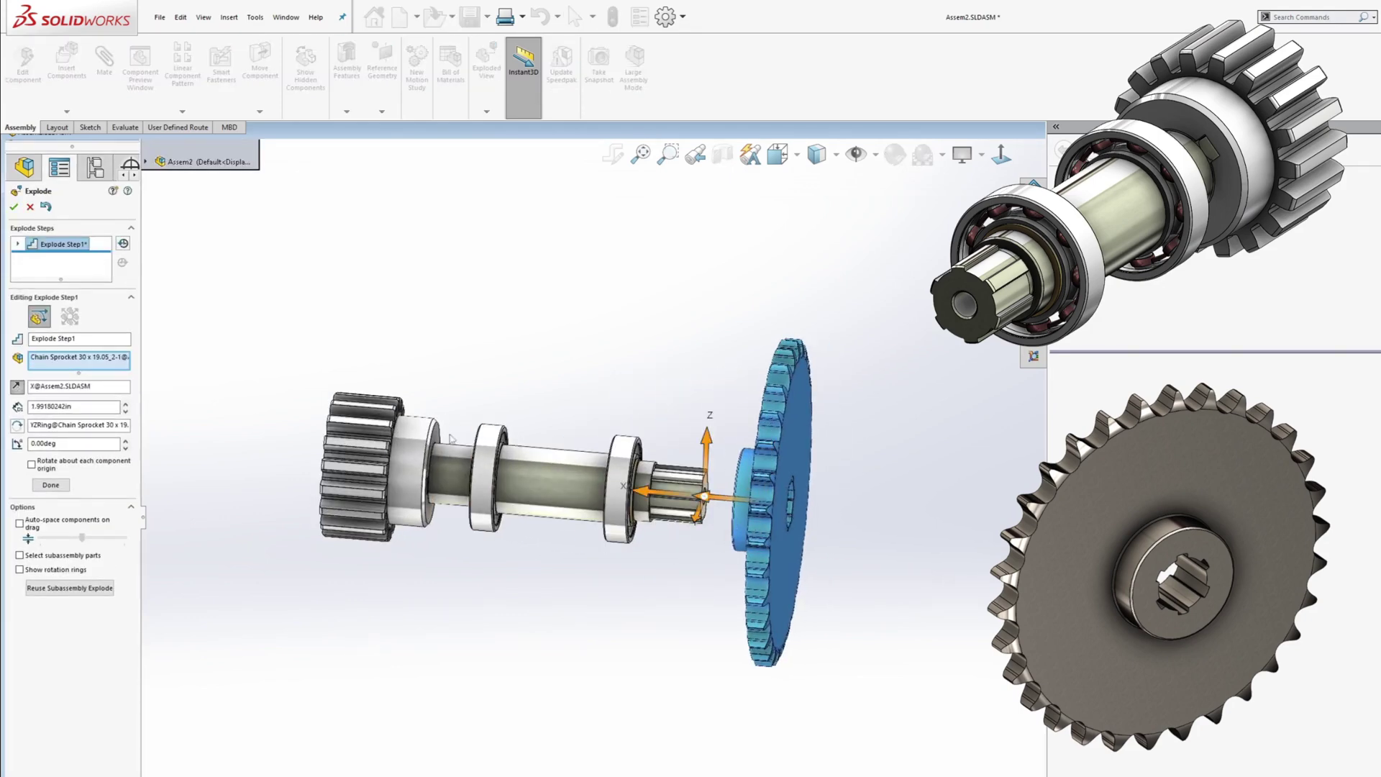
{"action": "left_click", "coordinate": [50, 484]}
Add an explode step that pulls the metal gear about 2.82 in along X off its end of the shaft
{"action": "left_click", "coordinate": [360, 461]}
{"action": "left_click_drag", "start_coordinate": [309, 464], "coordinate": [196, 465]}
{"action": "left_click", "coordinate": [51, 507]}
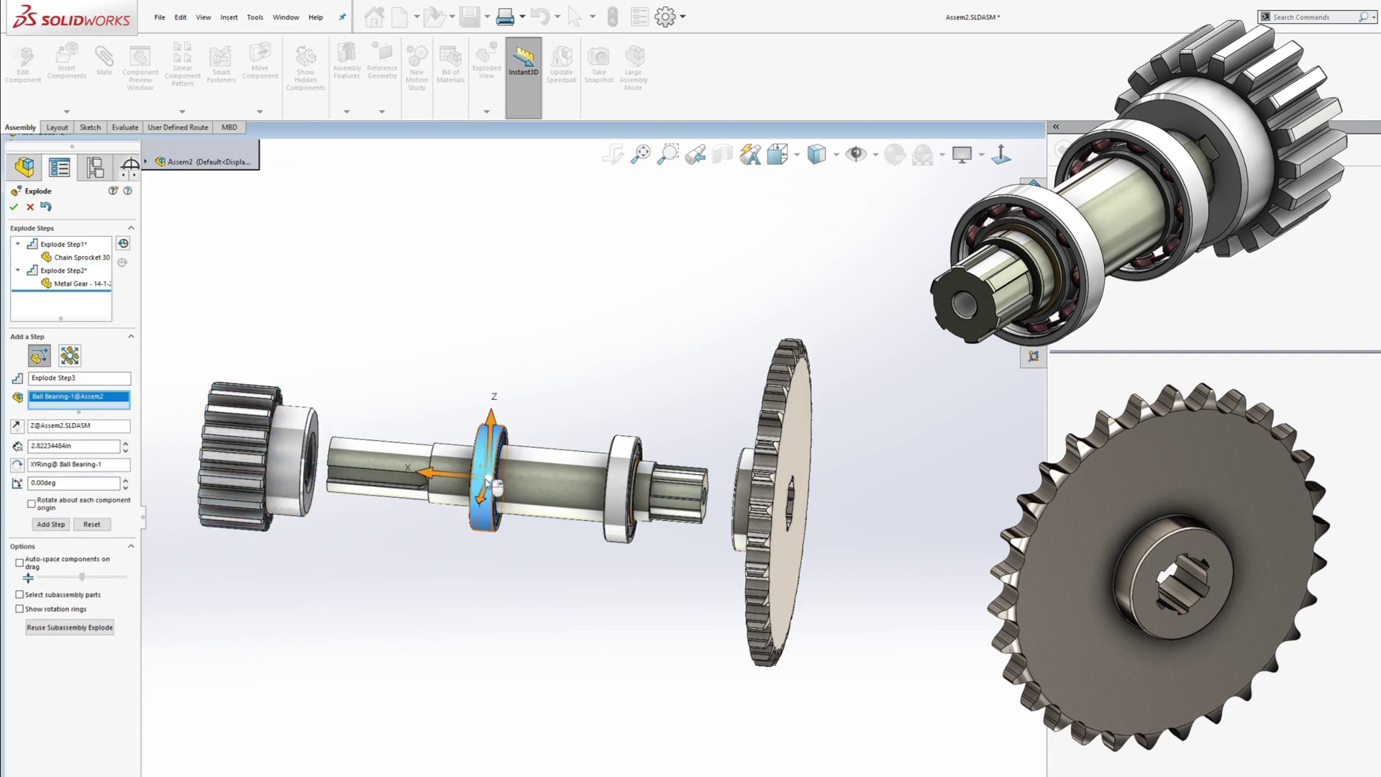
Explode the gear-side bearing about 2.5 in toward the gear and the other bearing about 0.72 in toward the sprocket, finishing the exploded view
{"action": "left_click_drag", "start_coordinate": [439, 474], "coordinate": [330, 475]}
{"action": "left_click", "coordinate": [50, 537]}
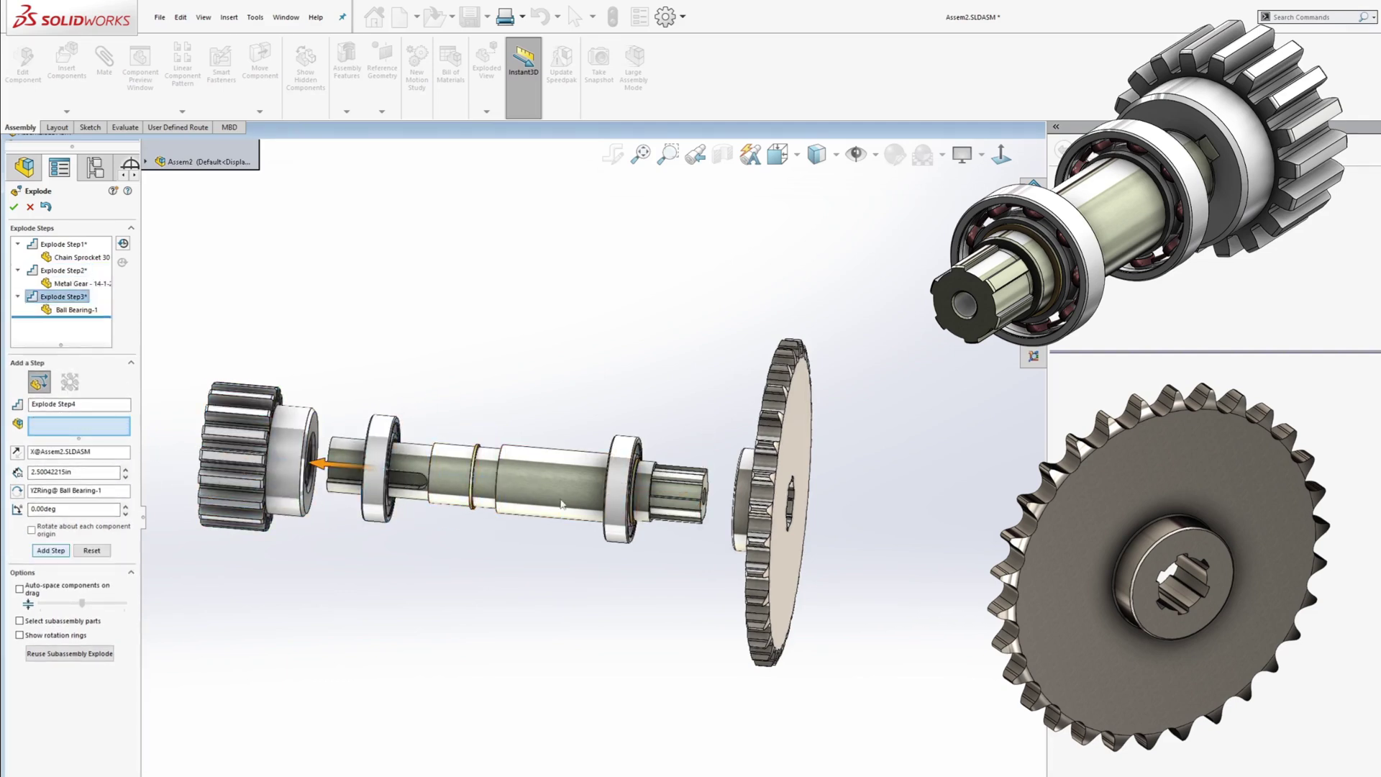
{"action": "left_click_drag", "start_coordinate": [560, 484], "coordinate": [588, 493]}
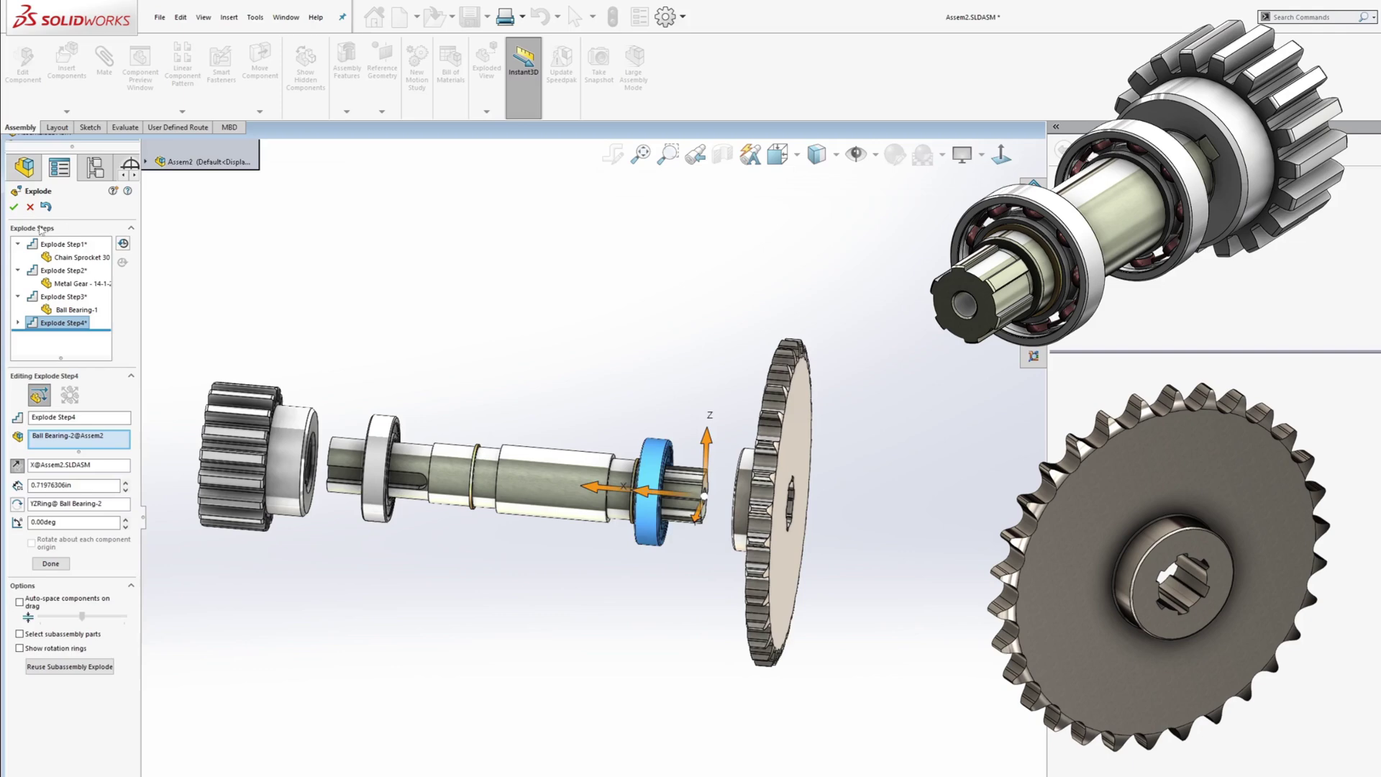
{"action": "left_click", "coordinate": [14, 207]}
Examine the exploded shaft, bearings and sprocket bore in a temporary section view along the Front Plane
{"action": "left_click", "coordinate": [18, 171]}
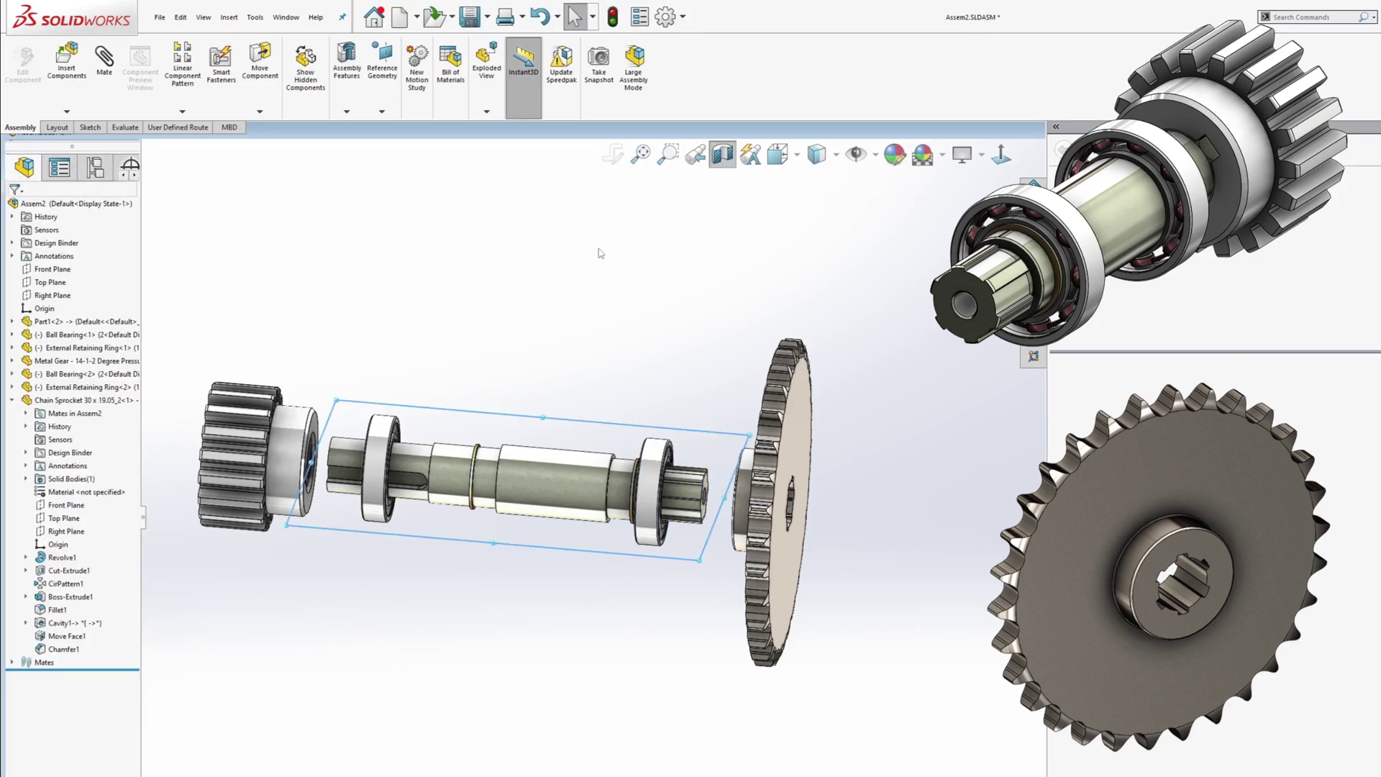
{"action": "middle_click_drag", "start_coordinate": [475, 347], "coordinate": [507, 417]}
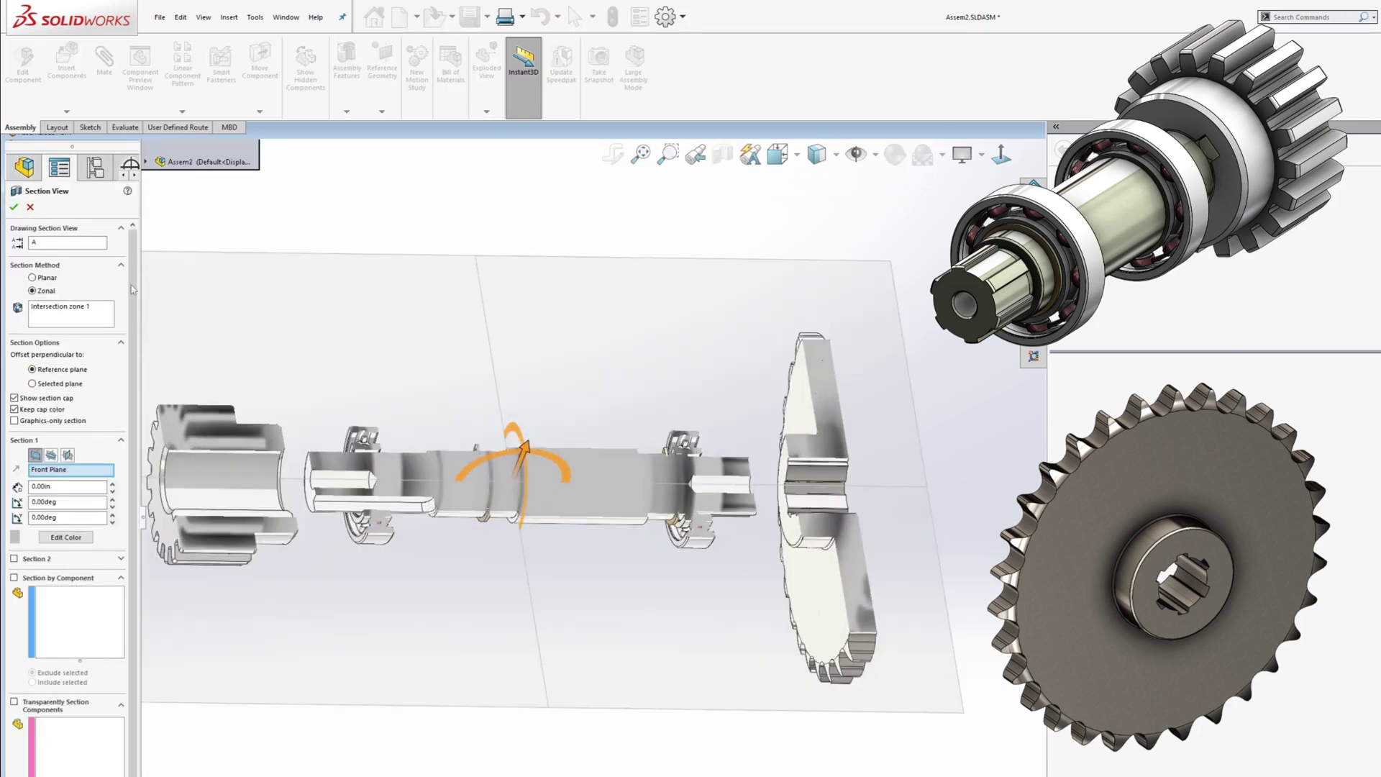
{"action": "left_click", "coordinate": [13, 208]}
{"action": "key", "text": "ctrl+1"}
{"action": "scroll", "coordinate": [688, 480], "scroll_direction": "down", "scroll_amount": 5}
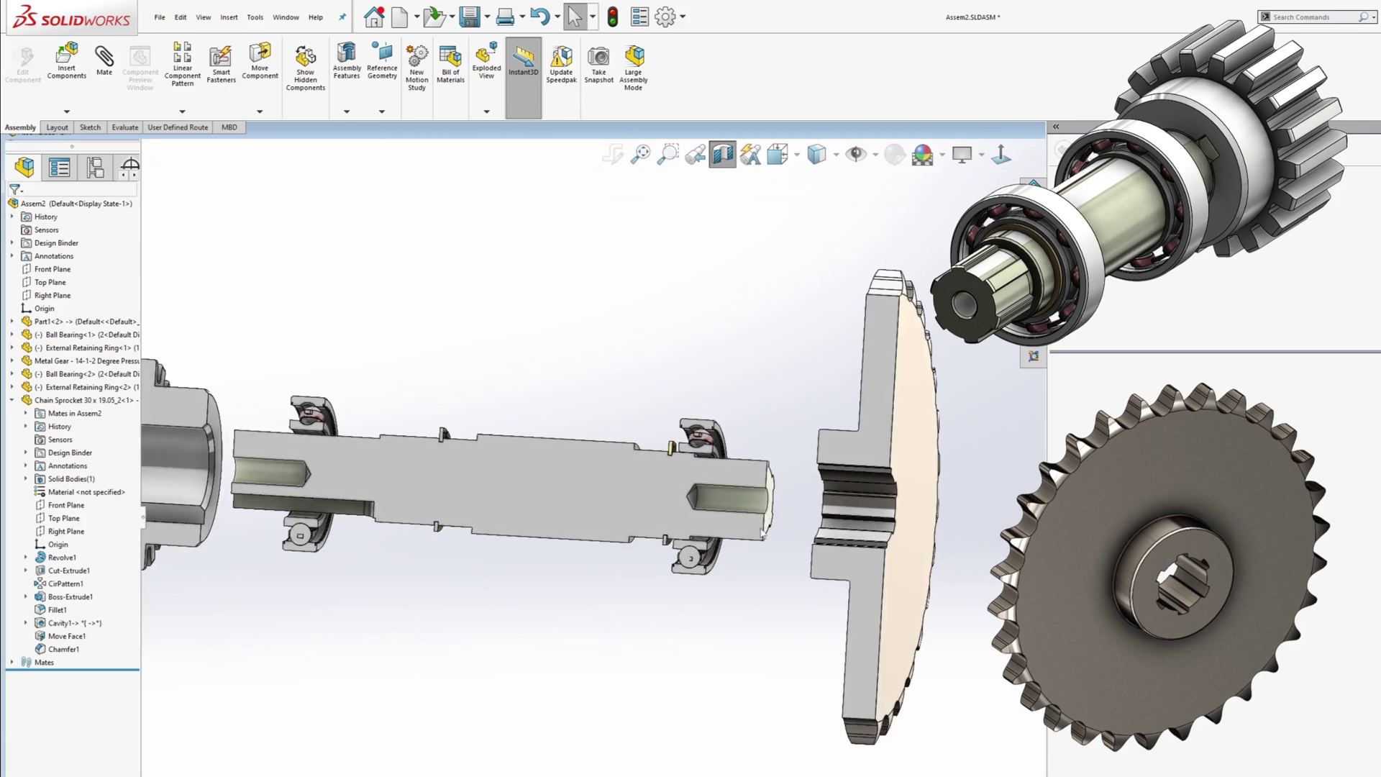
{"action": "middle_click_drag", "start_coordinate": [688, 480], "coordinate": [850, 507]}
{"action": "left_click", "coordinate": [723, 153]}
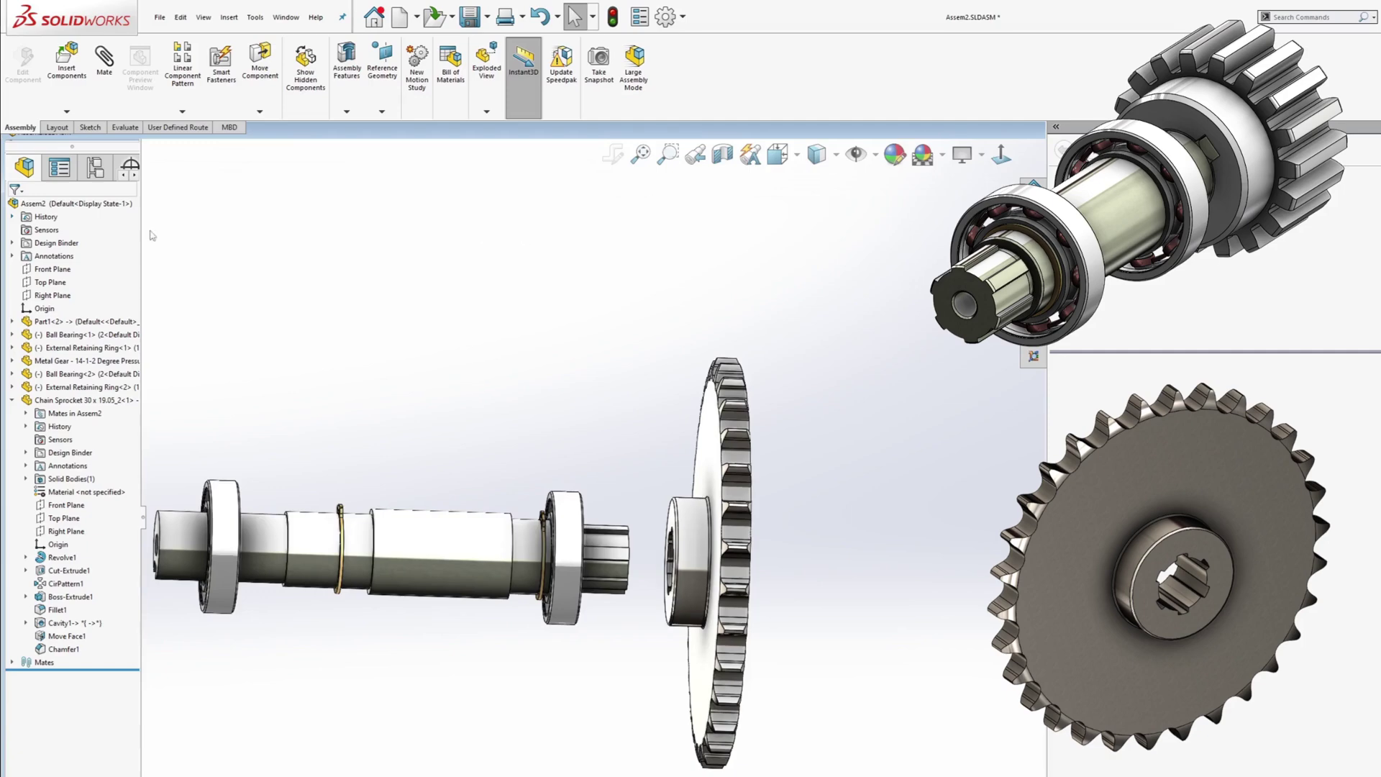
Collapse the exploded view and inspect the assembled shaft and sprocket in a temporary section view
{"action": "left_click", "coordinate": [95, 167]}
{"action": "double_click", "coordinate": [59, 239]}
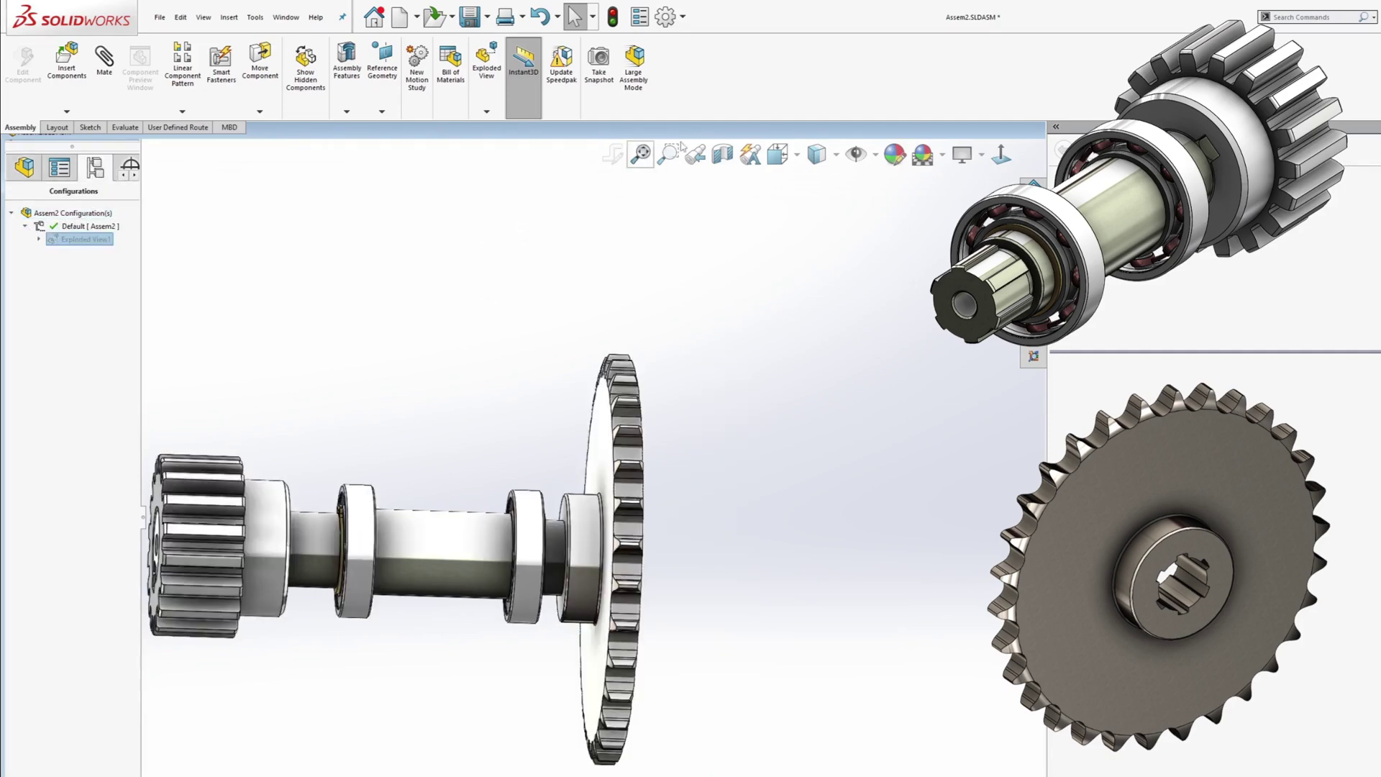
{"action": "left_click", "coordinate": [14, 208]}
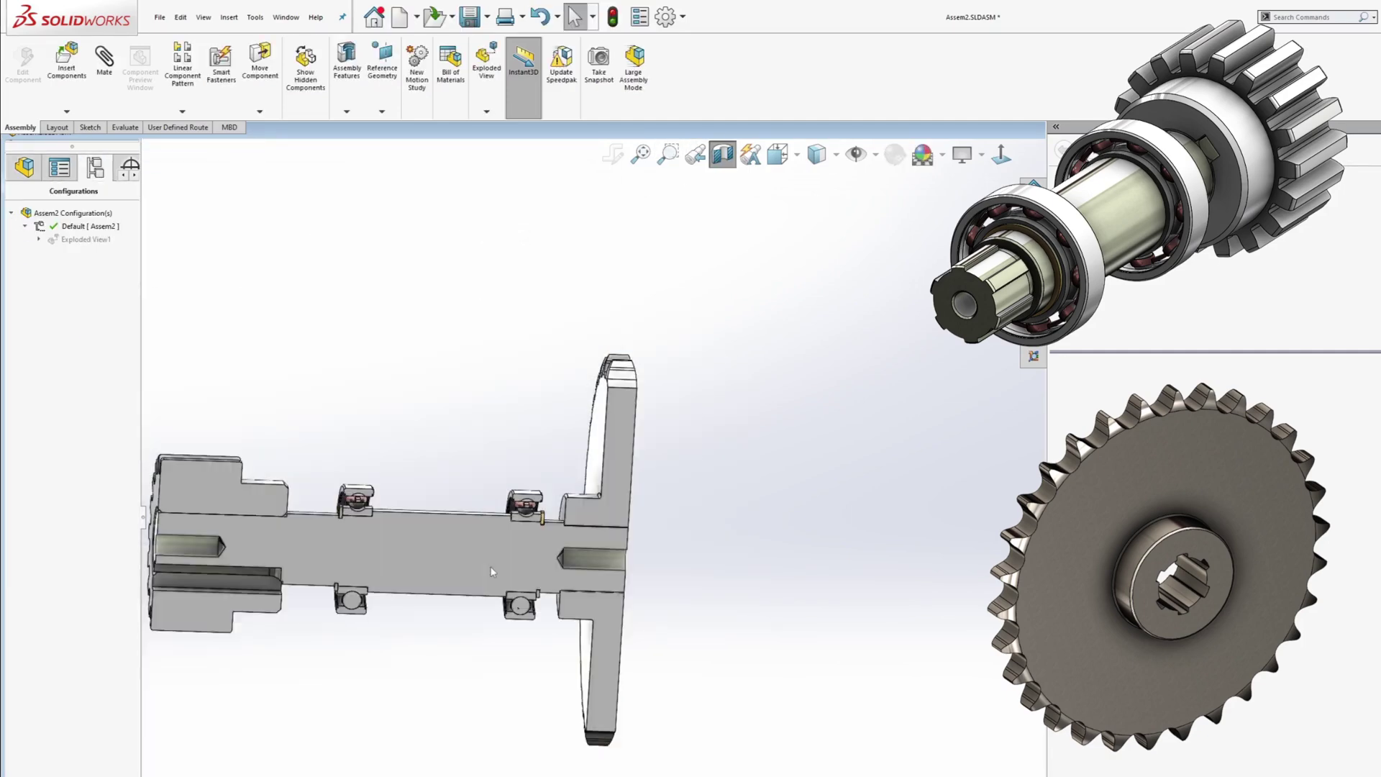
{"action": "scroll", "coordinate": [849, 489], "scroll_direction": "down", "scroll_amount": 10}
{"action": "mouse_move", "coordinate": [849, 488]}
{"action": "middle_mouse_down"}
{"action": "mouse_move", "coordinate": [929, 482]}
{"action": "mouse_move", "coordinate": [848, 464]}
{"action": "middle_mouse_up"}
{"action": "scroll", "coordinate": [849, 487], "scroll_direction": "up", "scroll_amount": 5}
{"action": "left_click", "coordinate": [723, 154]}
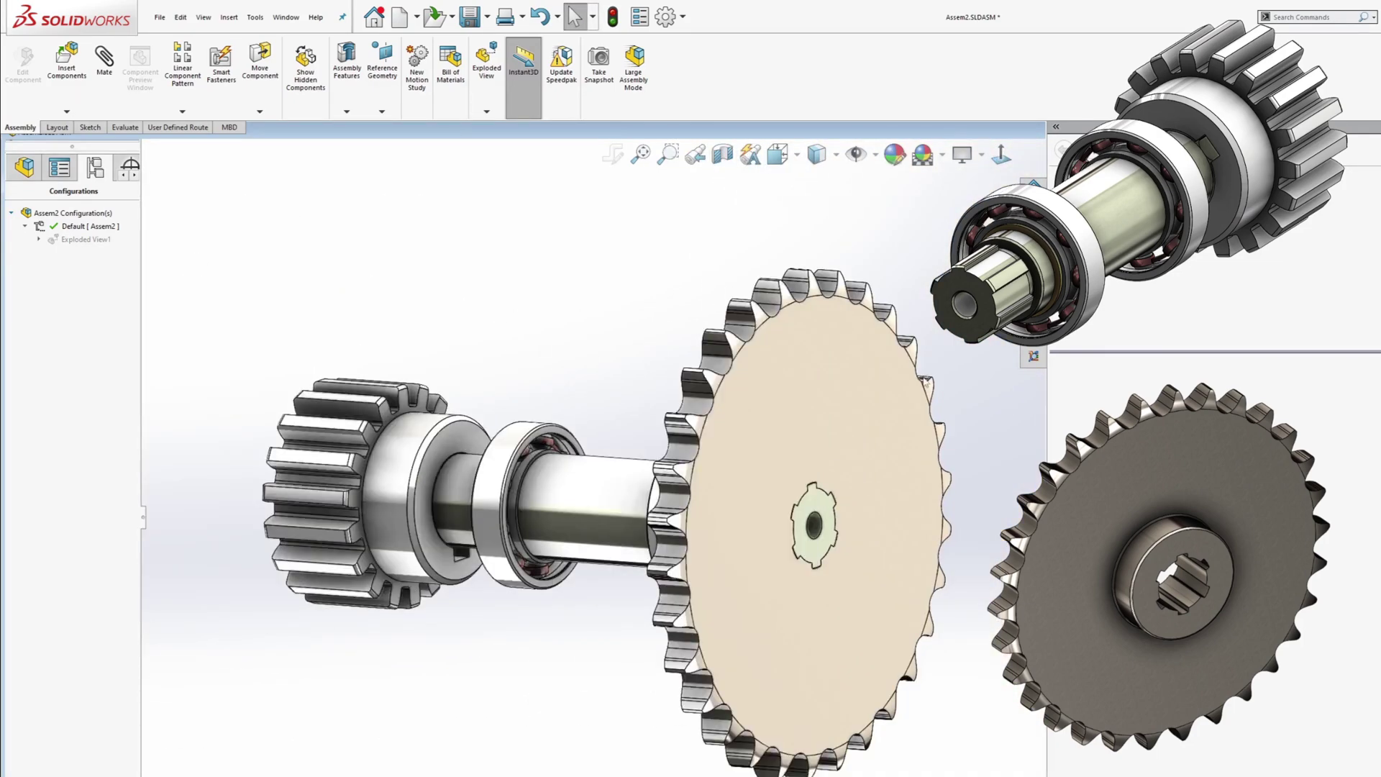